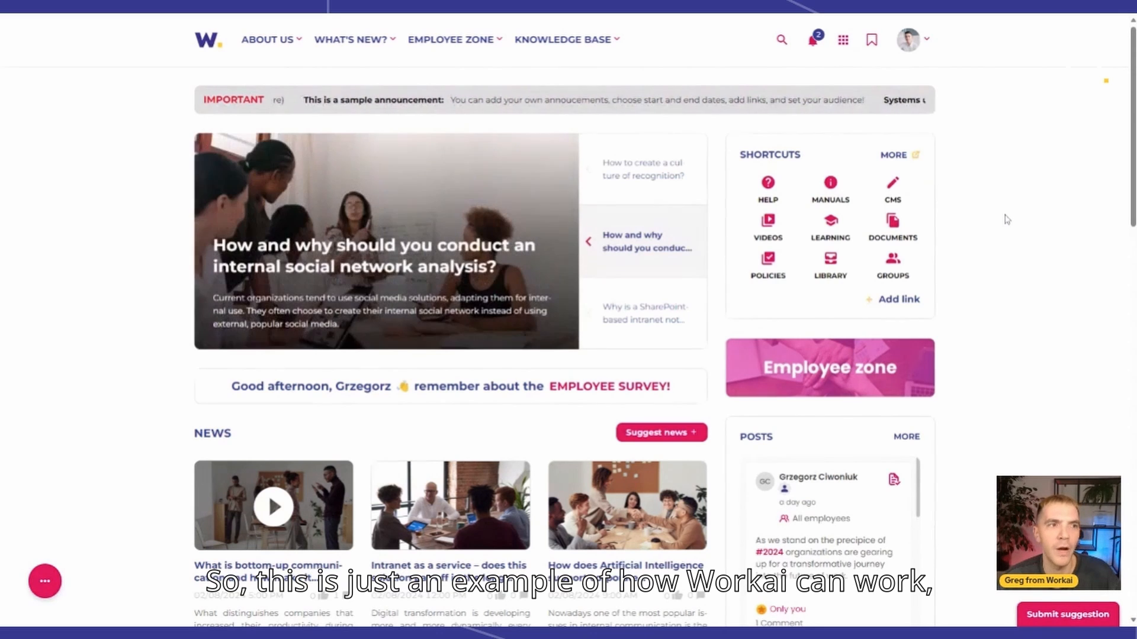
Look over the homepage and the What's New, Employee Zone and Knowledge Base submenus of the main navigation
scroll(1000, 223, "down", 1)
scroll(1000, 224, "up", 1)
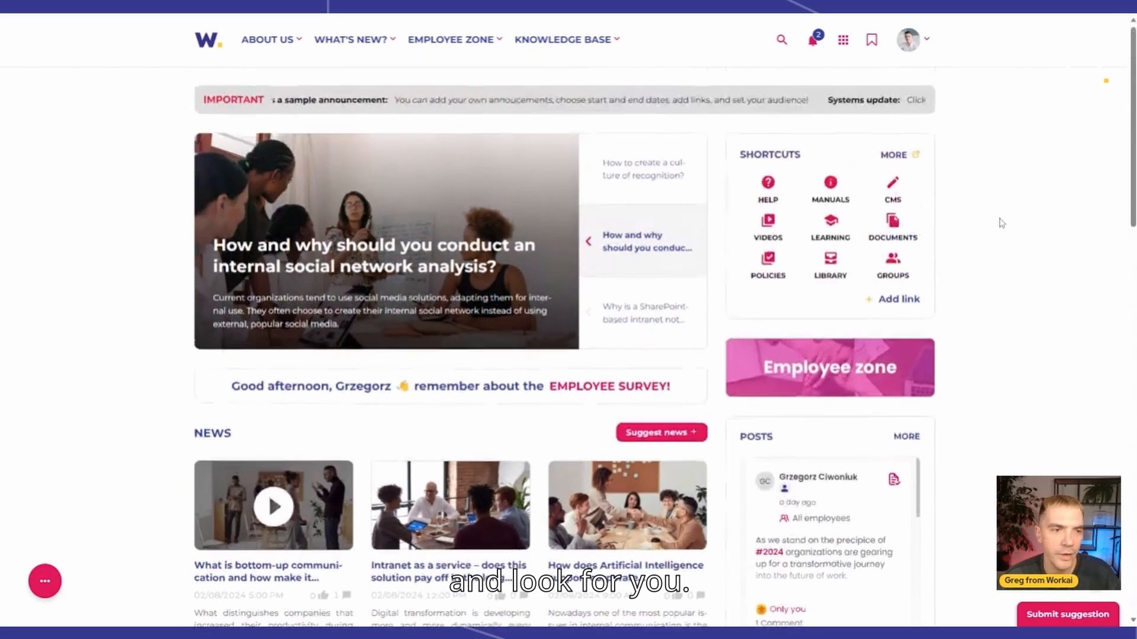
scroll(112, 144, "down", 2)
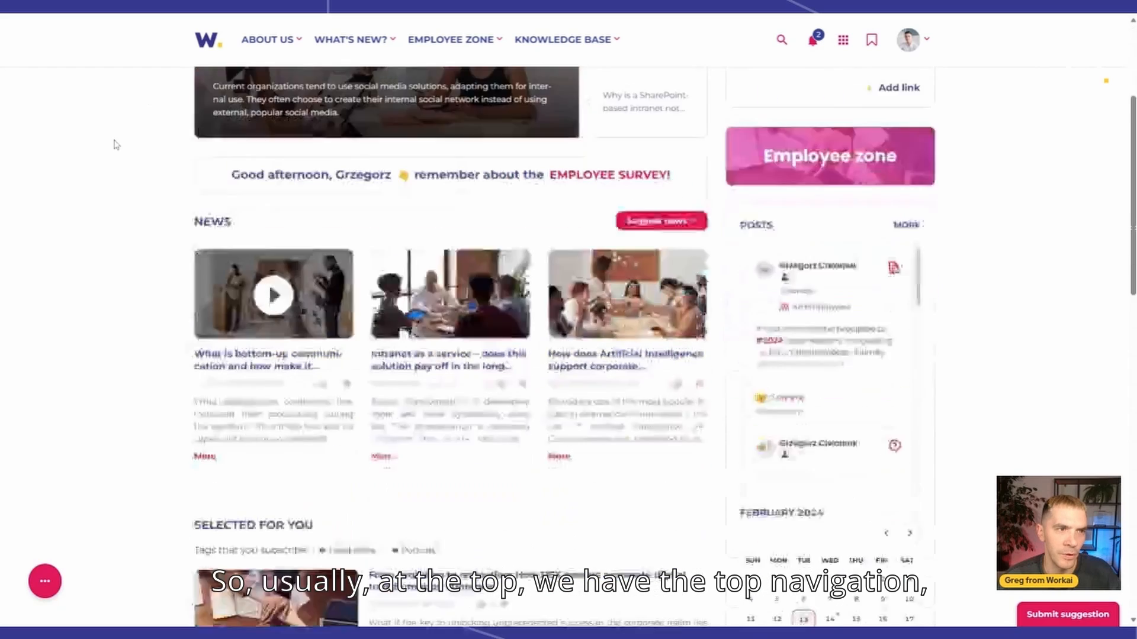
scroll(113, 143, "up", 2)
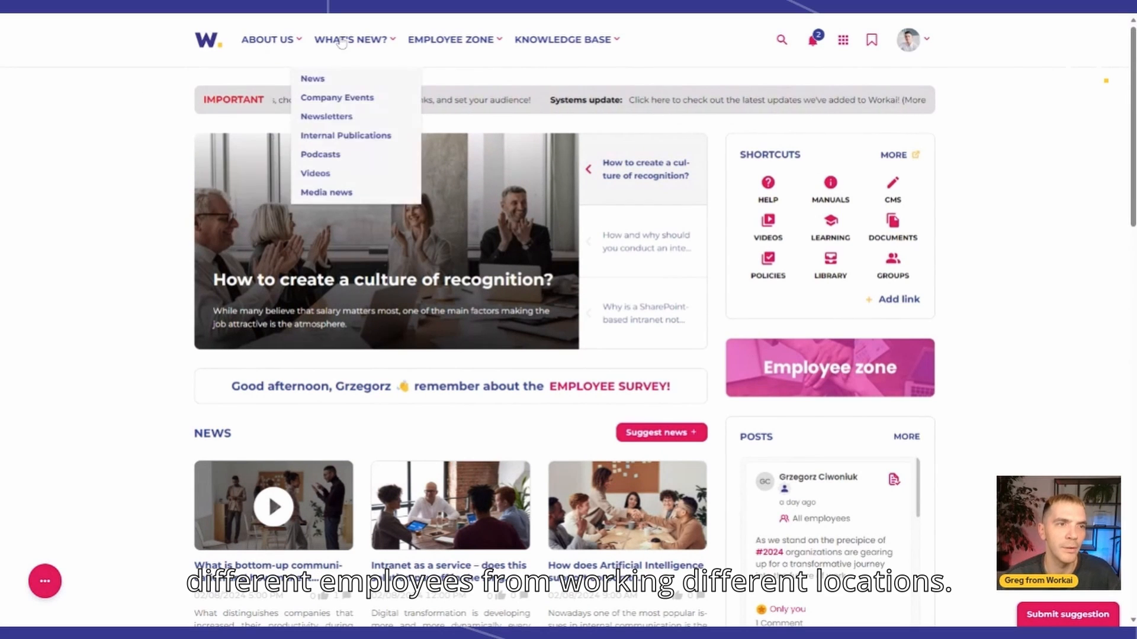
mouse_move(369, 49)
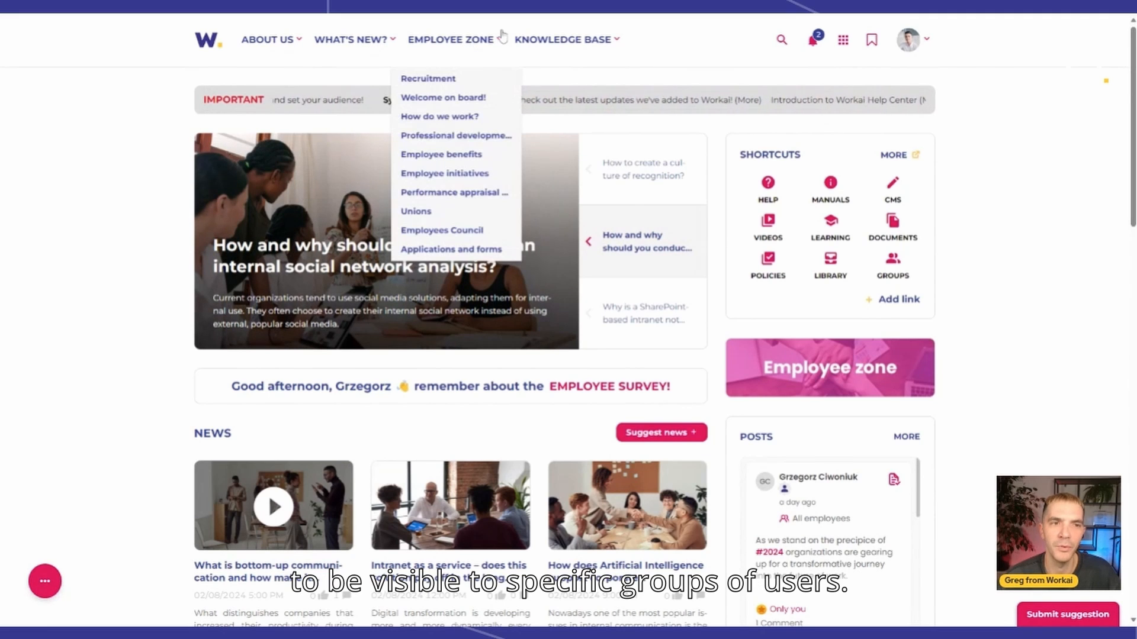
mouse_move(581, 44)
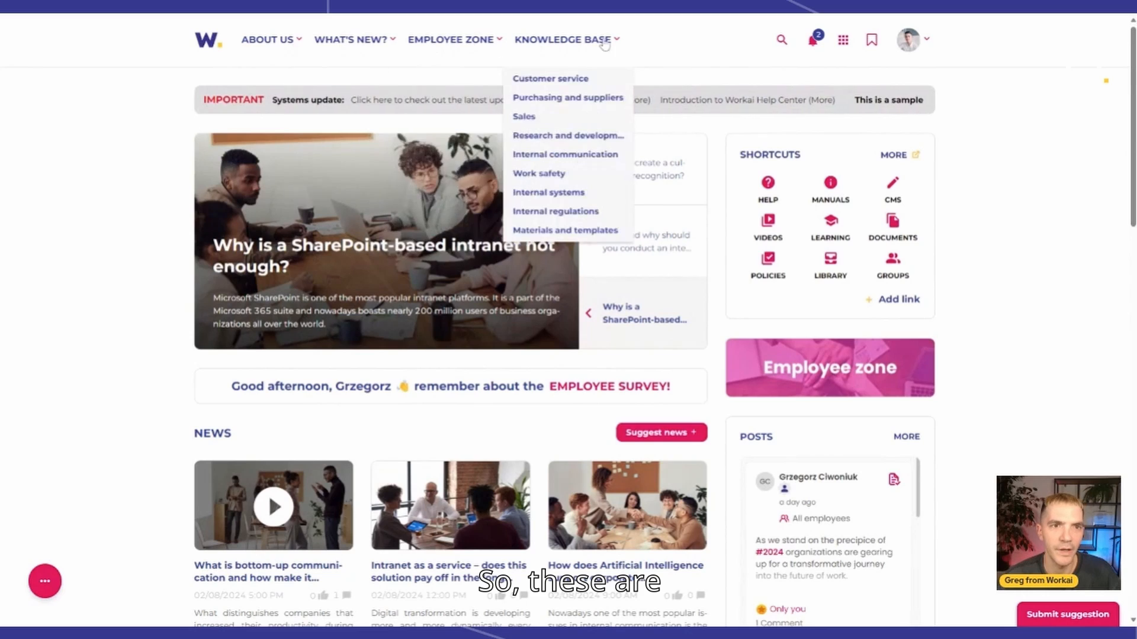
mouse_move(621, 55)
scroll(663, 42, "down", 2)
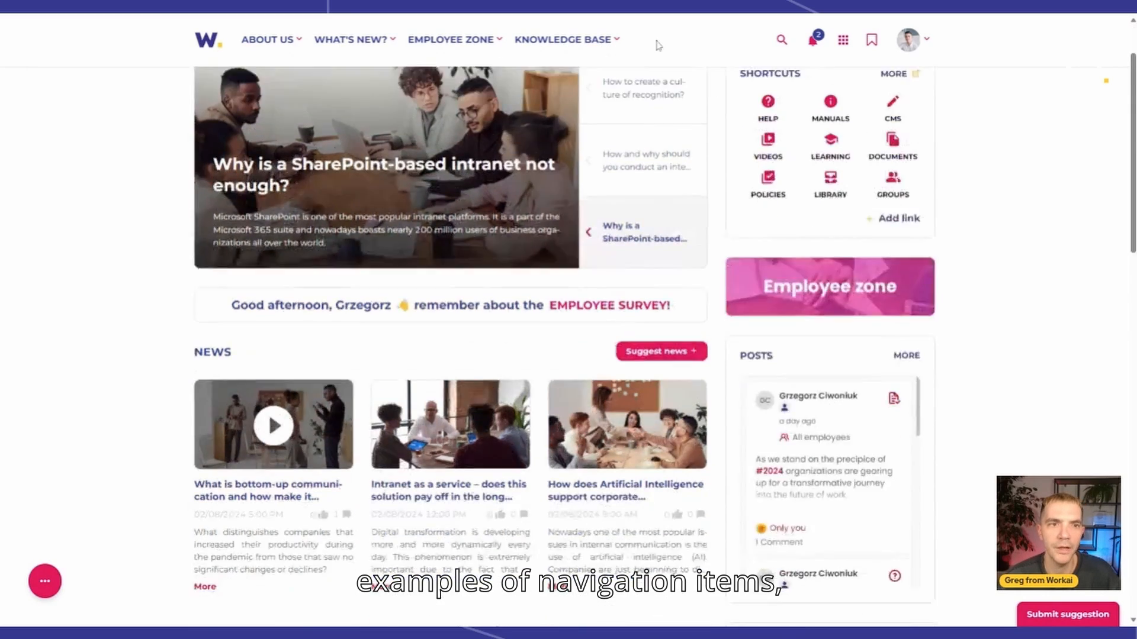
scroll(664, 43, "up", 2)
scroll(995, 148, "down", 3)
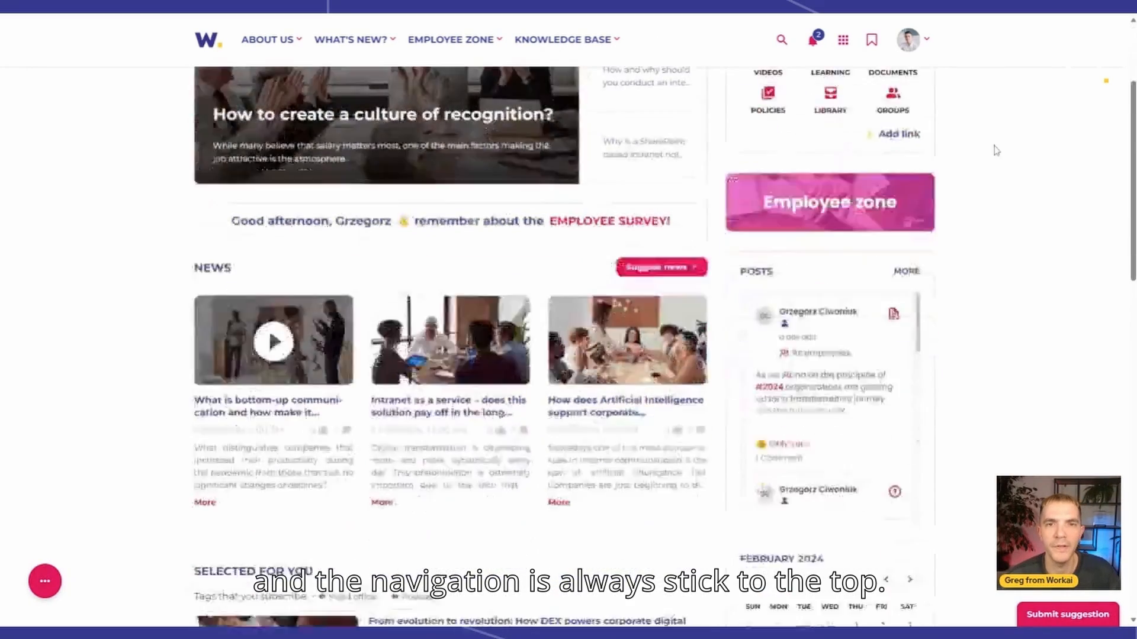
scroll(995, 148, "up", 3)
Search the intranet for "intranet" to view the suggested pages, and dismiss the suggestions
left_click(780, 42)
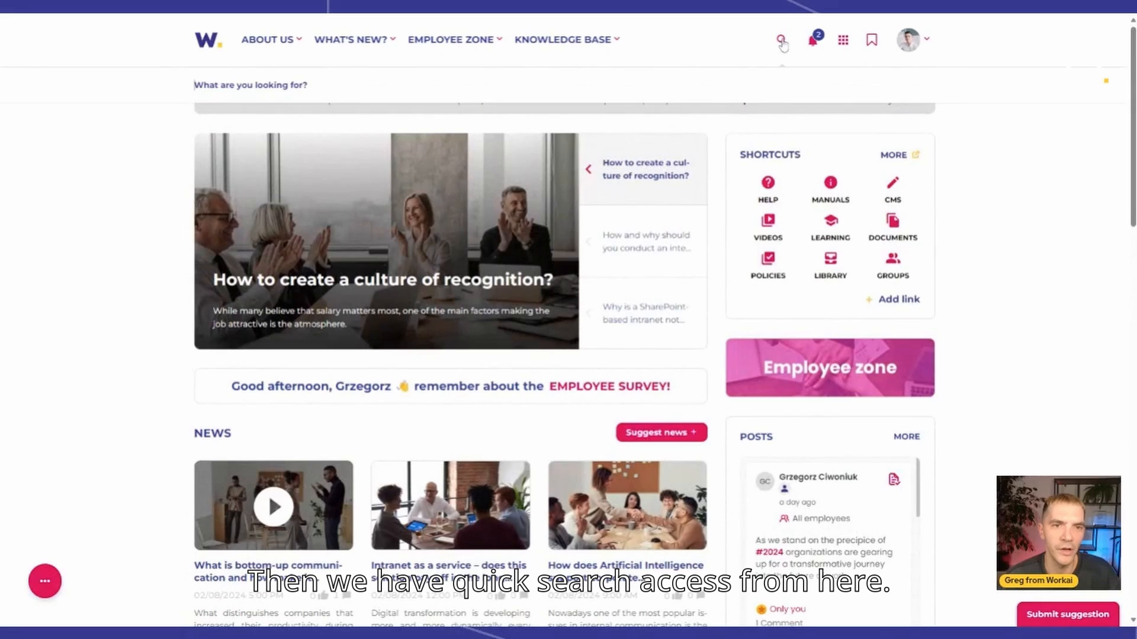
type("intranet")
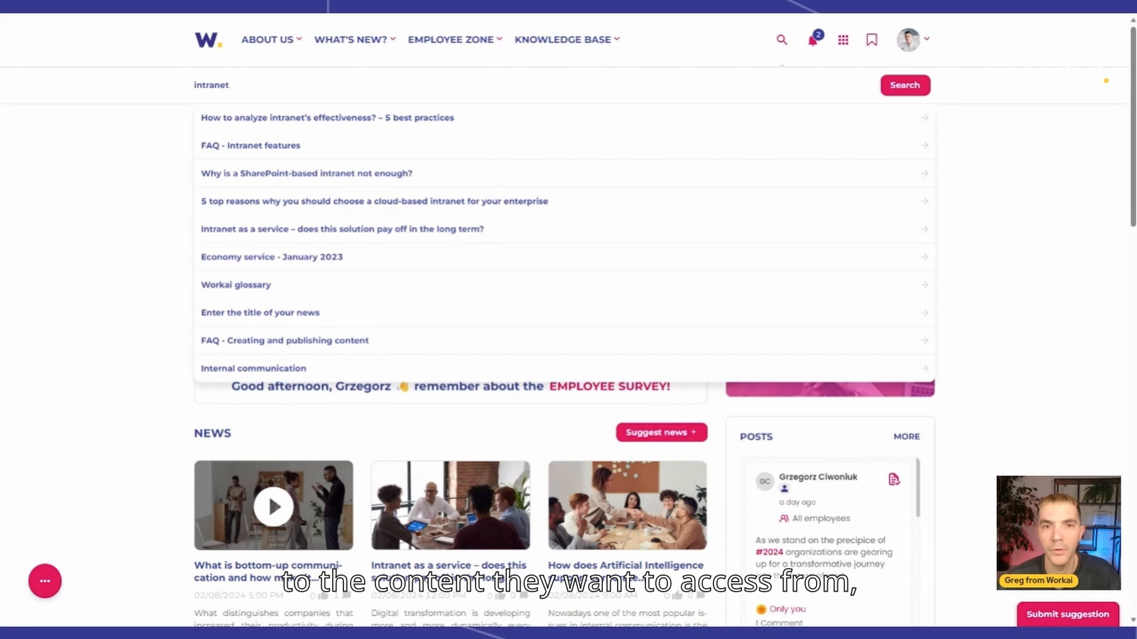
left_click(743, 45)
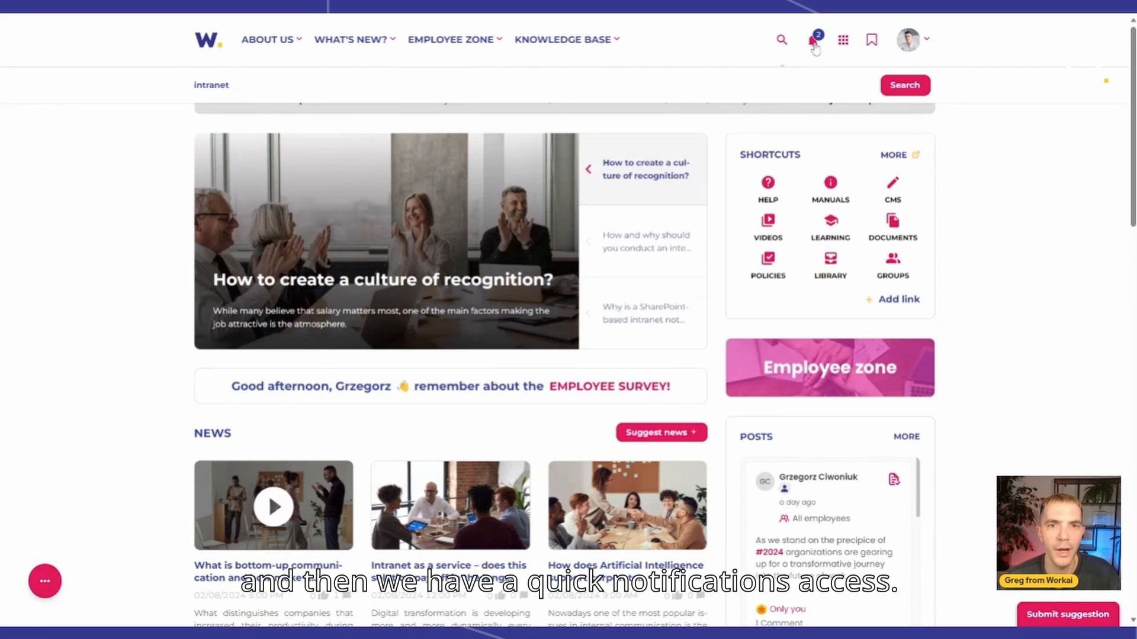
Review the header's quick-access content: recent notifications, app shortcuts and bookmarked pages
left_click(815, 46)
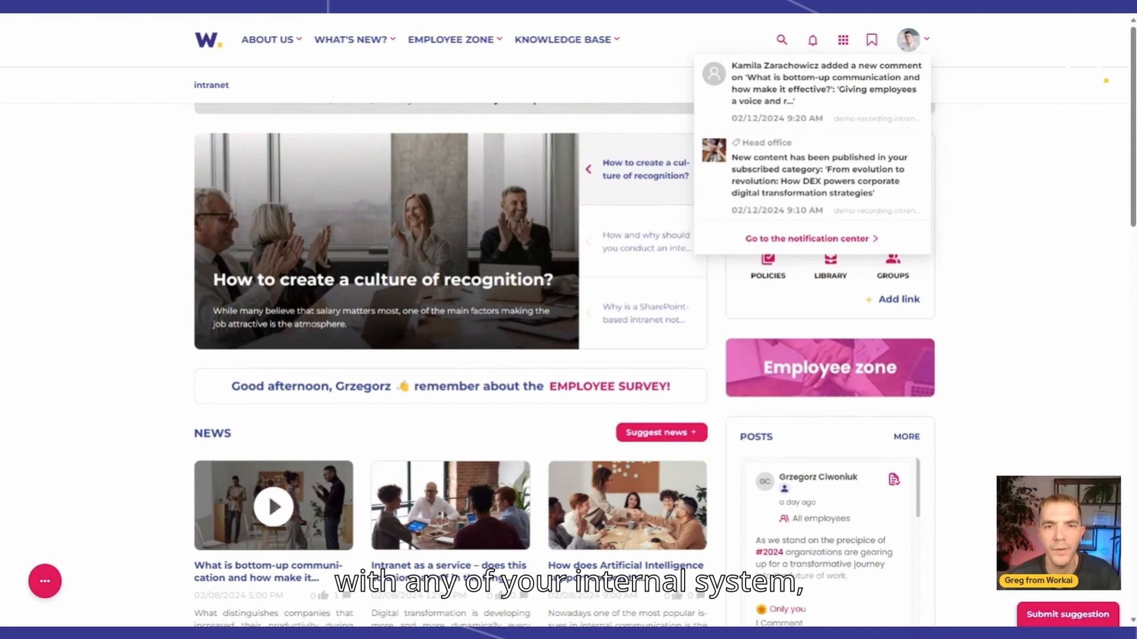
left_click(844, 40)
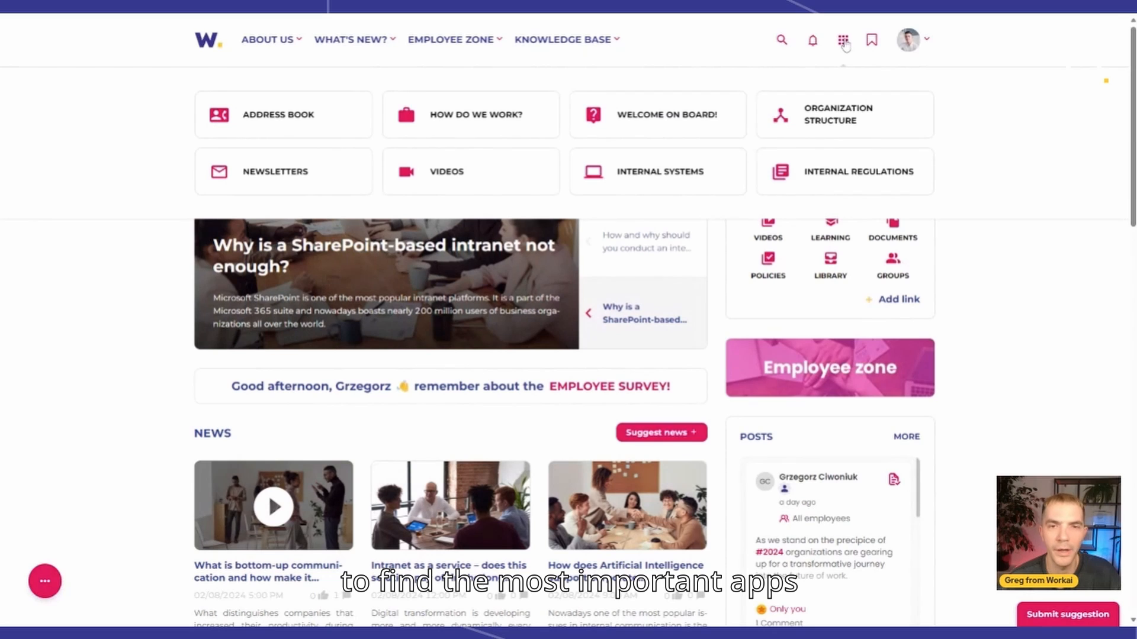
mouse_move(873, 43)
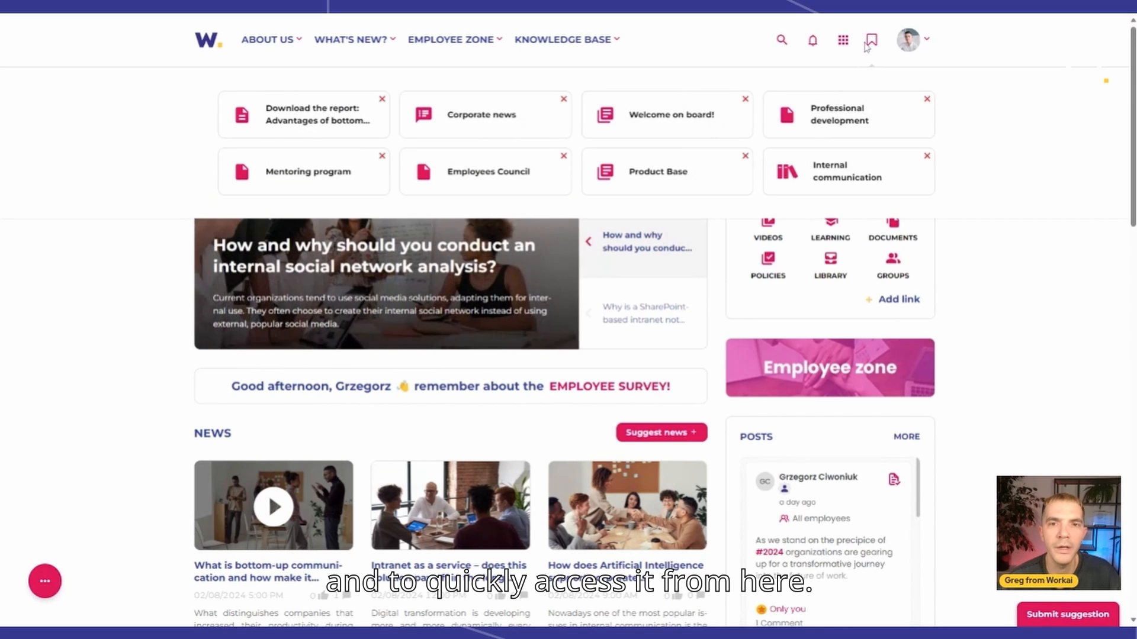
Open the View as dialog from the profile options and cancel it without selecting a group
left_click(909, 40)
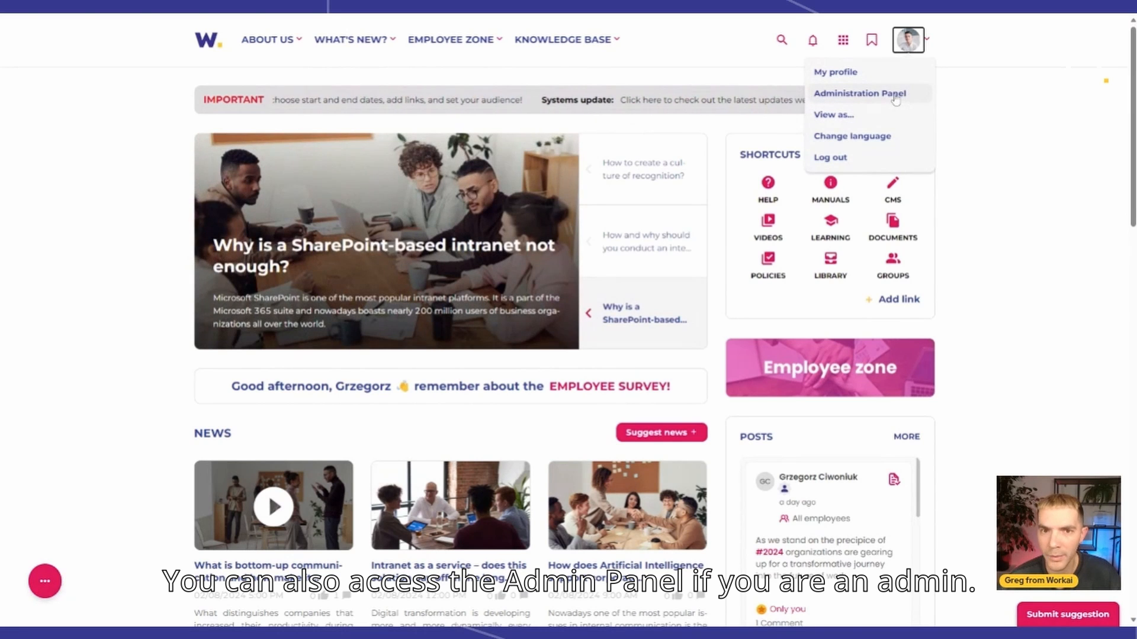
left_click(862, 115)
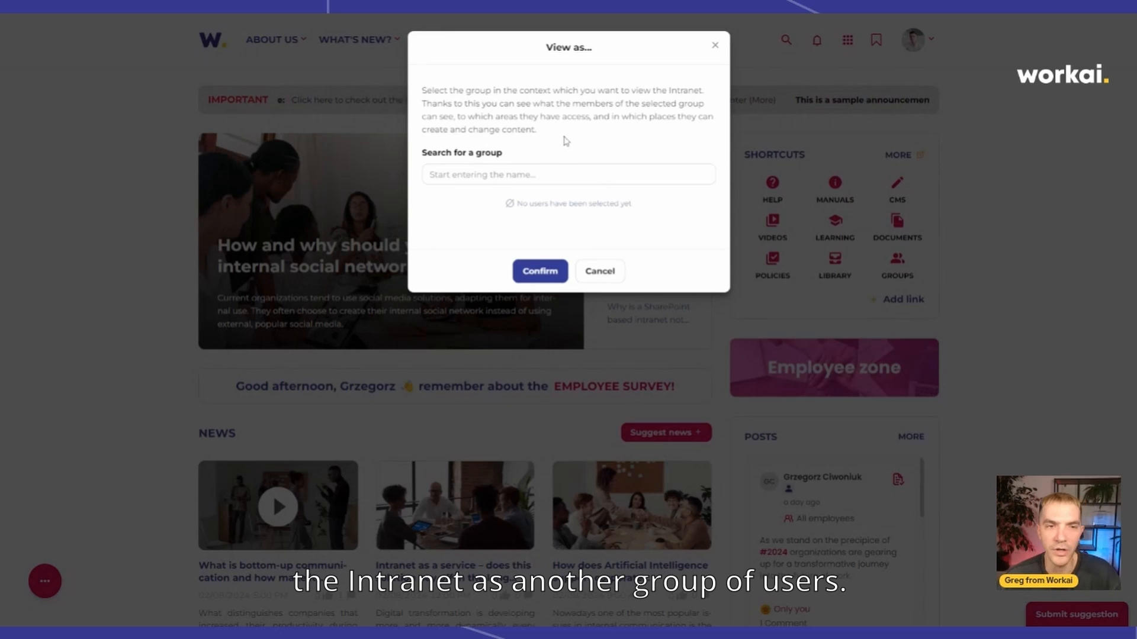
left_click(601, 272)
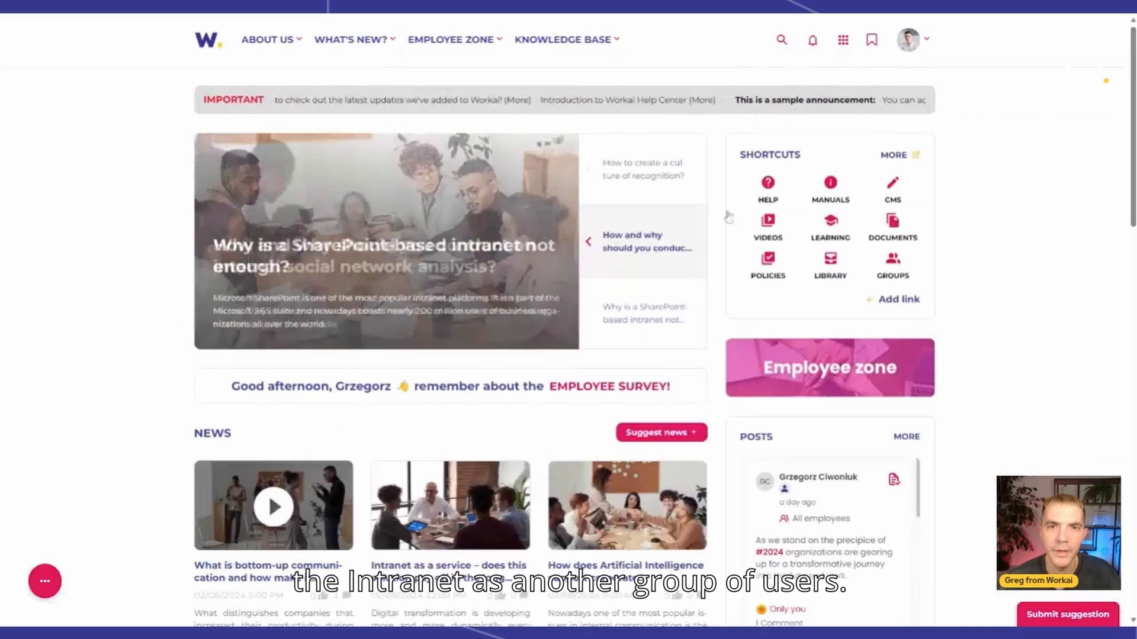
View the available default languages in the profile's Change language dialog and cancel without changing the language
left_click(908, 40)
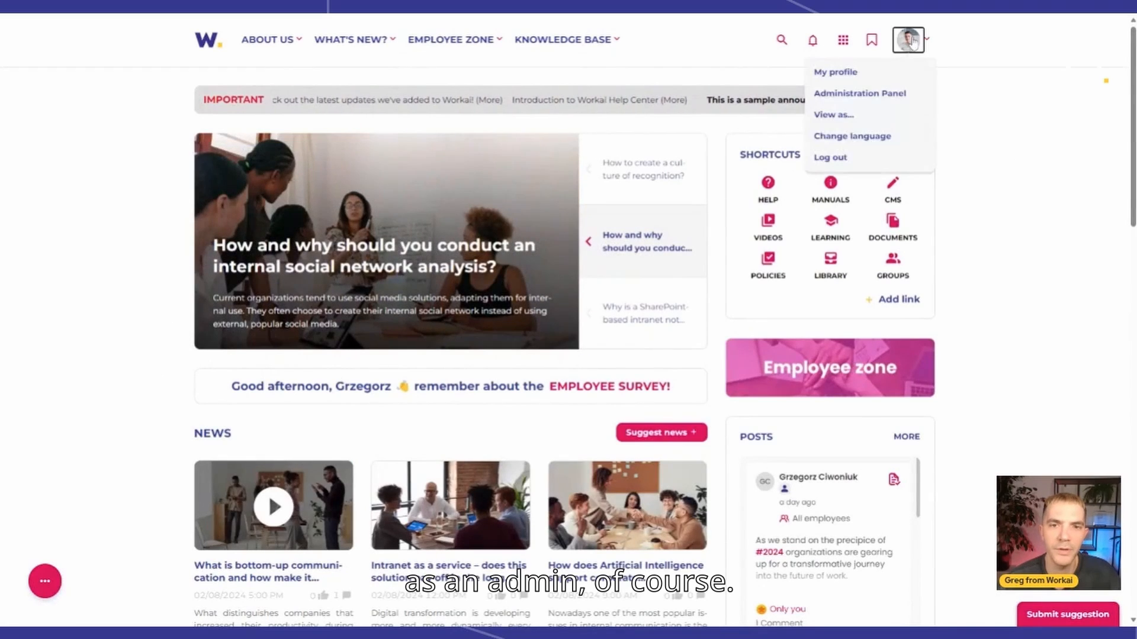
left_click(858, 138)
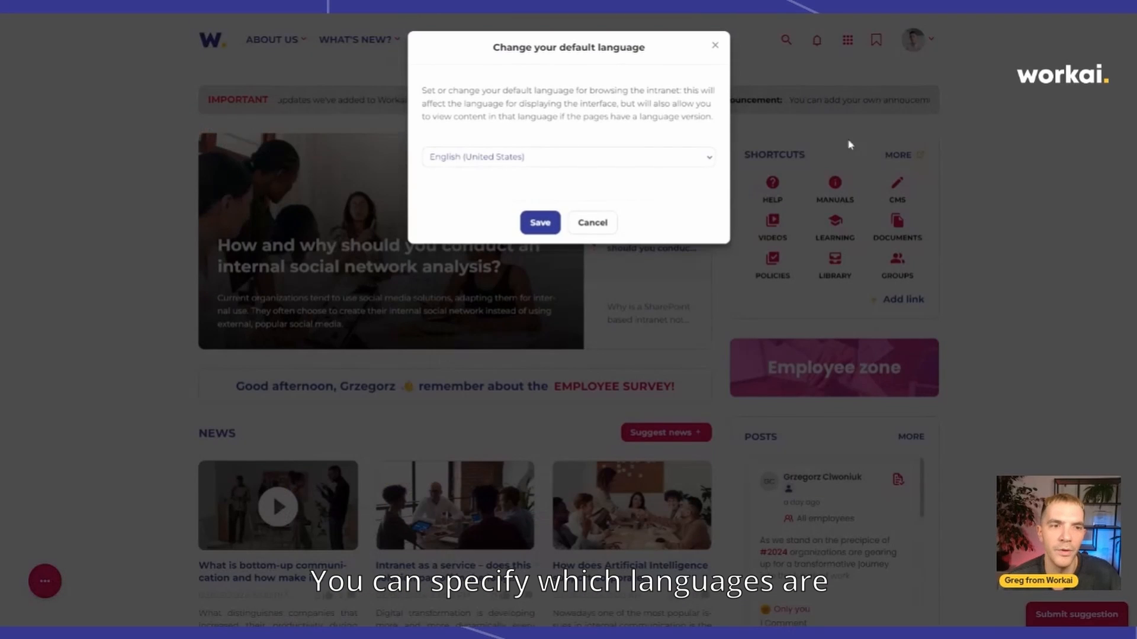
left_click(675, 160)
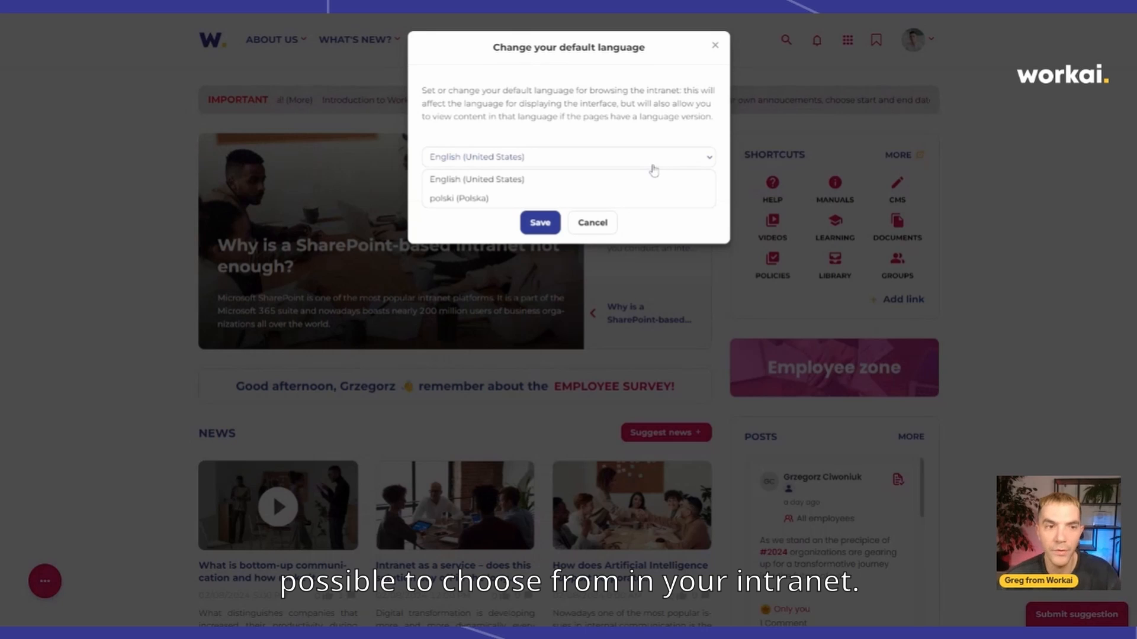
left_click(662, 130)
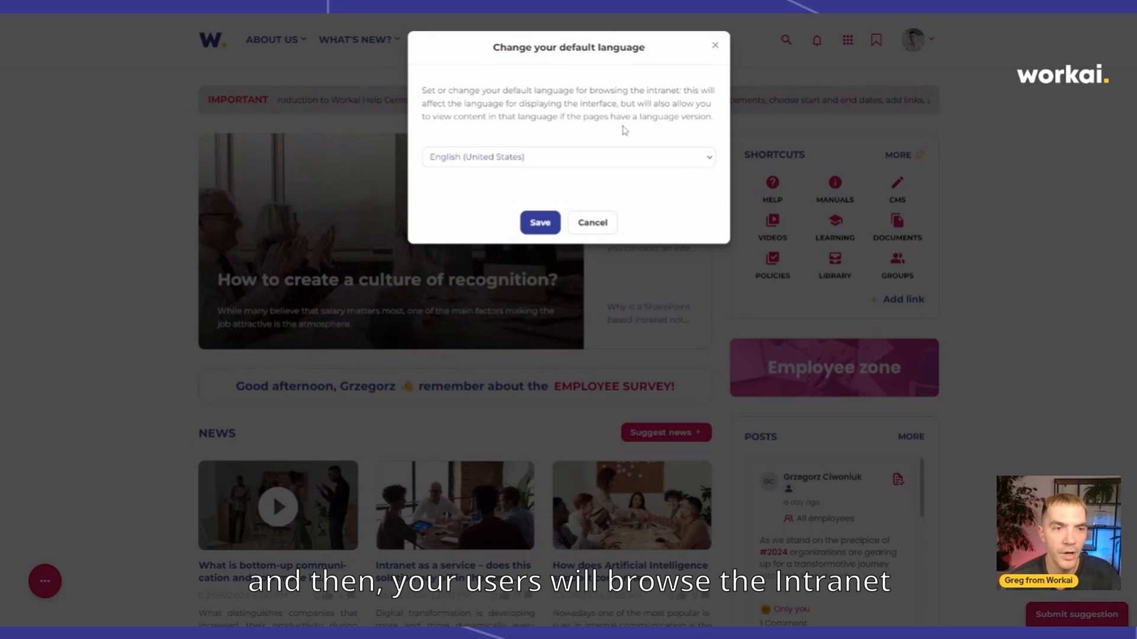
left_click(593, 224)
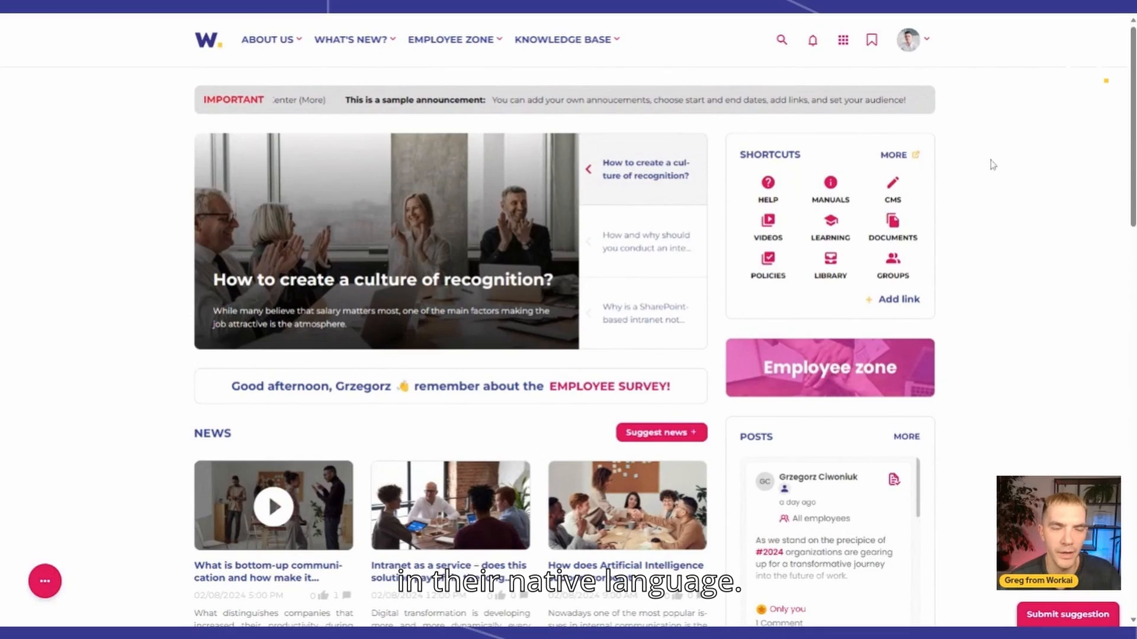
scroll(994, 154, "down", 5)
scroll(992, 153, "up", 5)
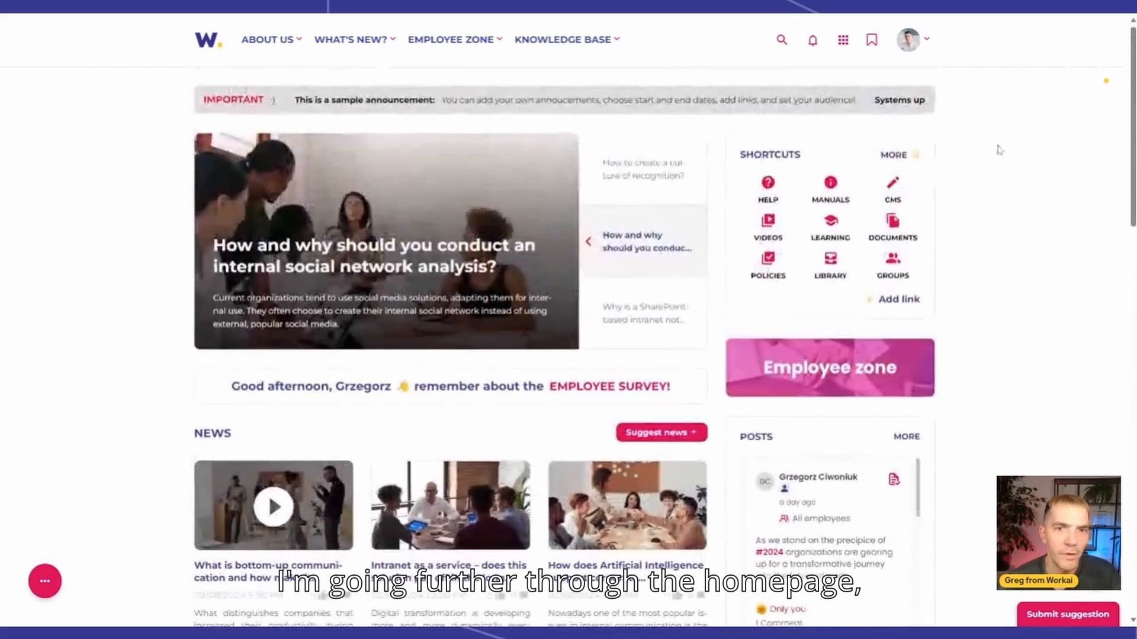
scroll(987, 145, "down", 1)
scroll(988, 147, "up", 1)
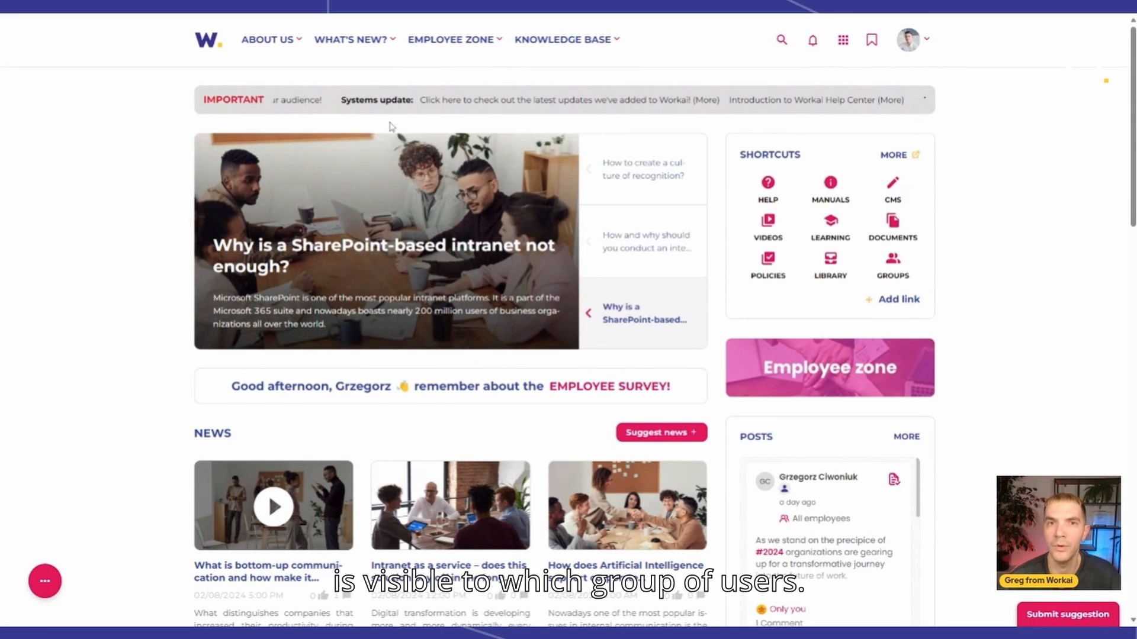
scroll(157, 221, "down", 3)
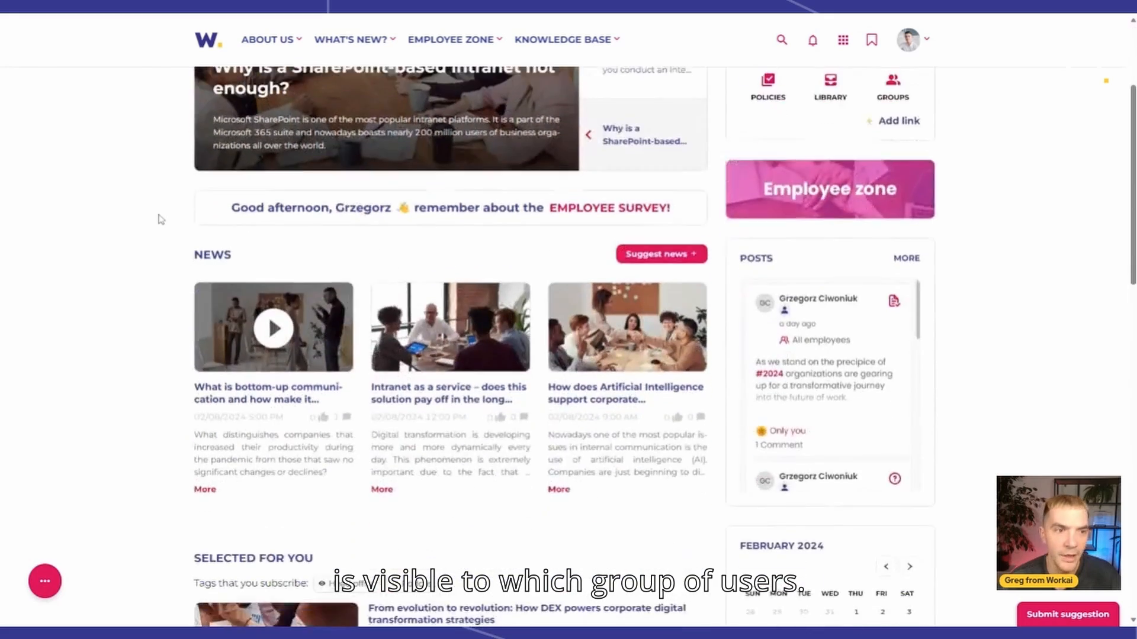
scroll(160, 219, "up", 3)
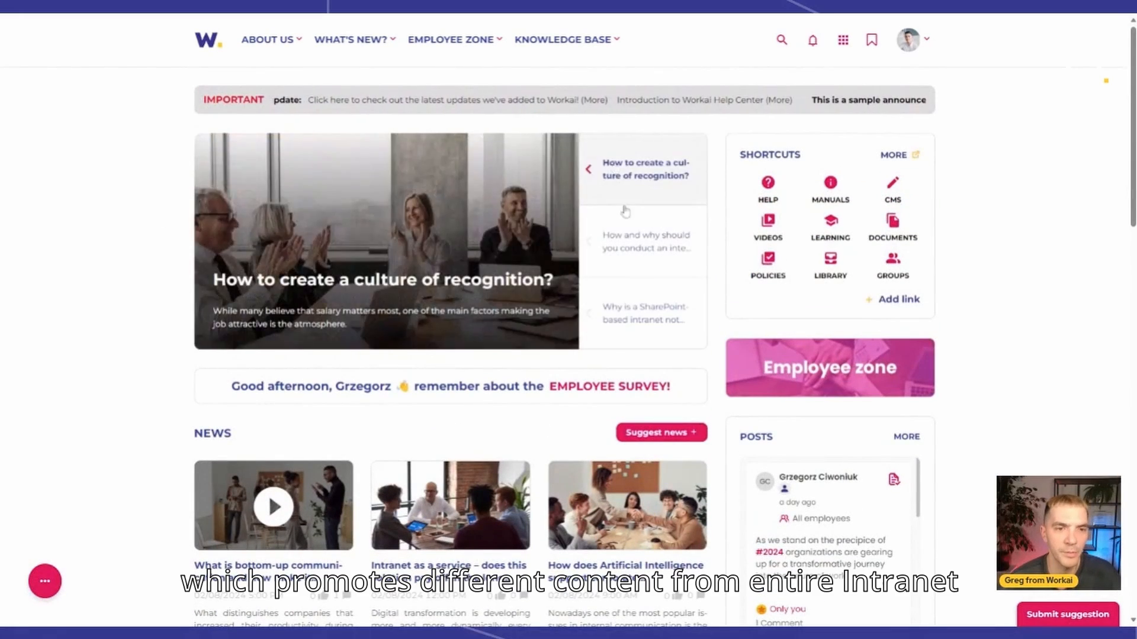
Cycle through the three promoted articles in the homepage banner, previewing each one
left_click(634, 274)
left_click(644, 314)
left_click(646, 243)
left_click(651, 176)
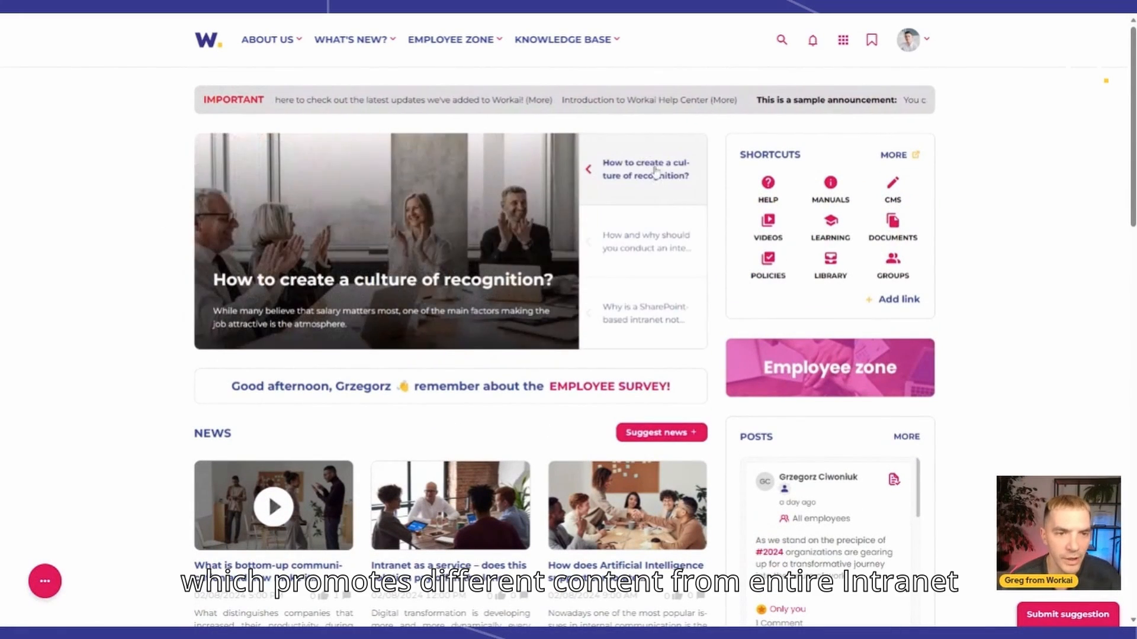
left_click(646, 242)
left_click(644, 313)
left_click(657, 172)
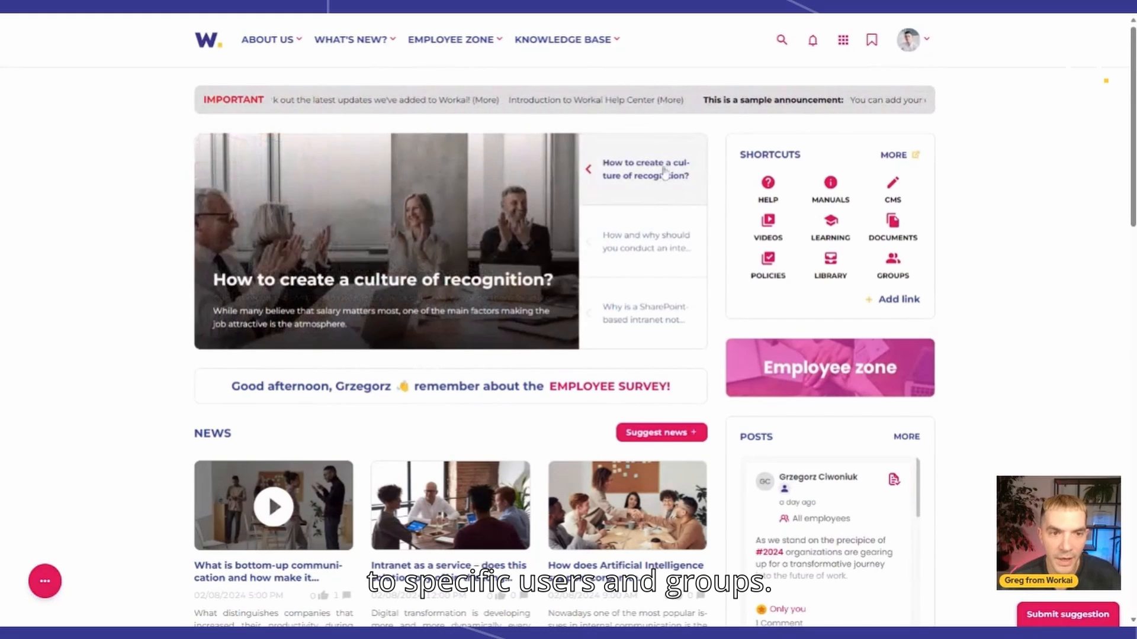
left_click(644, 314)
left_click(645, 243)
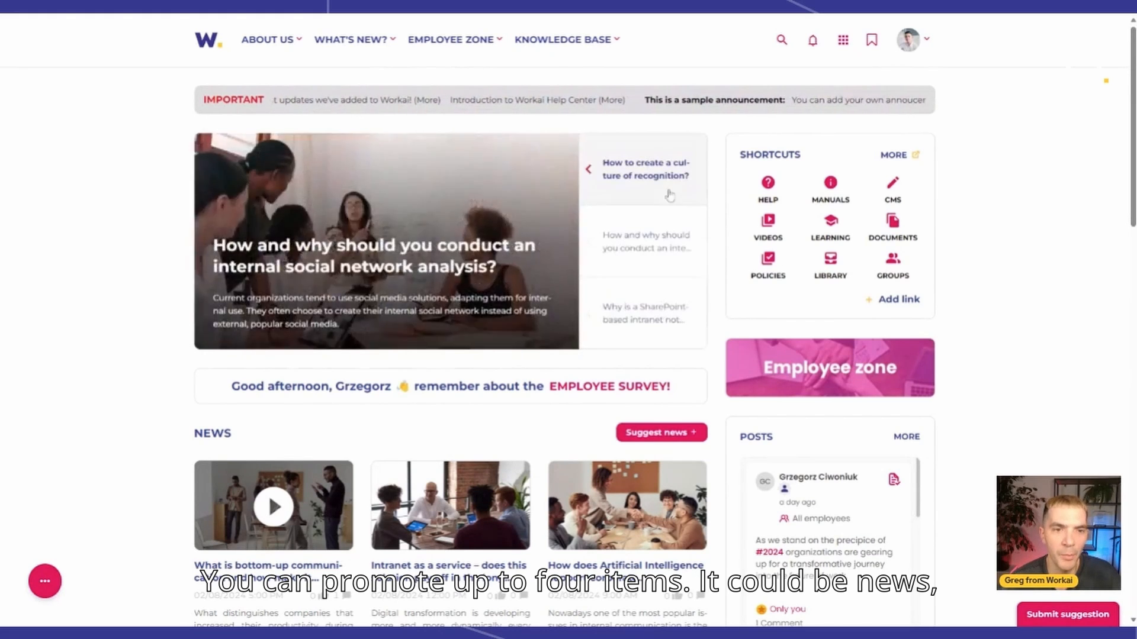
left_click(675, 175)
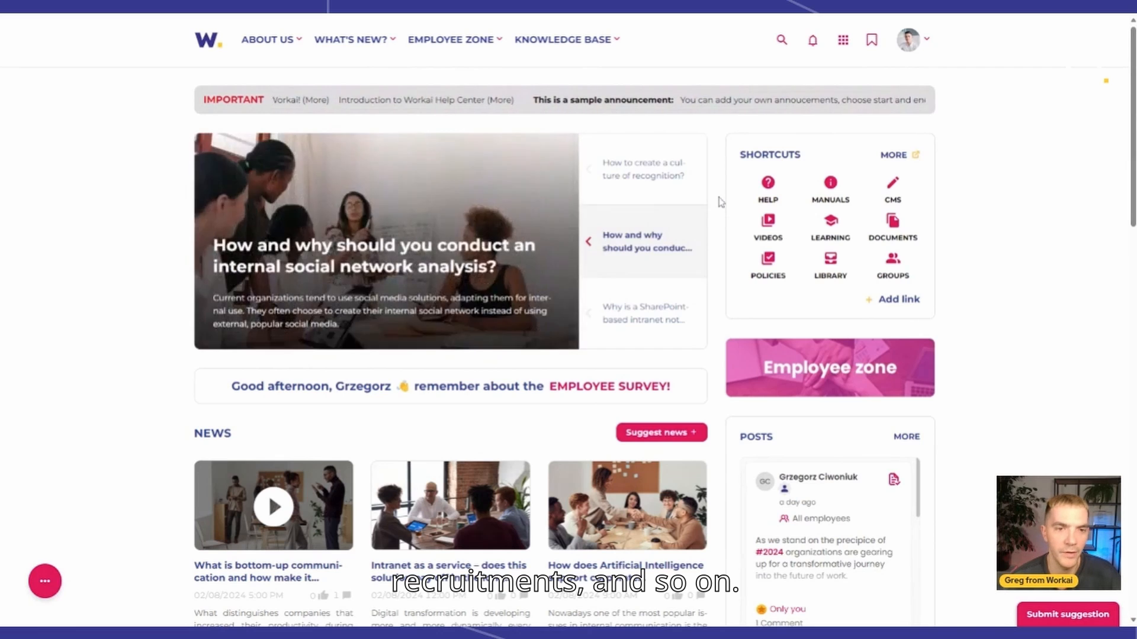
Look through the News and Selected for you lists on the homepage
scroll(718, 199, "down", 3)
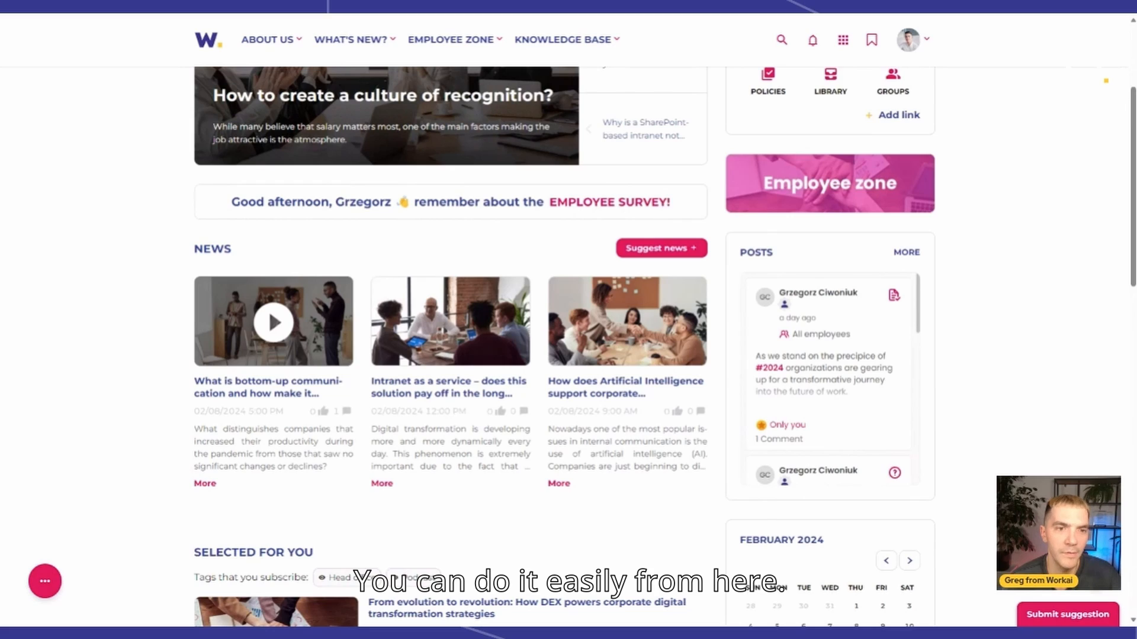
scroll(145, 254, "down", 3)
scroll(146, 253, "up", 1)
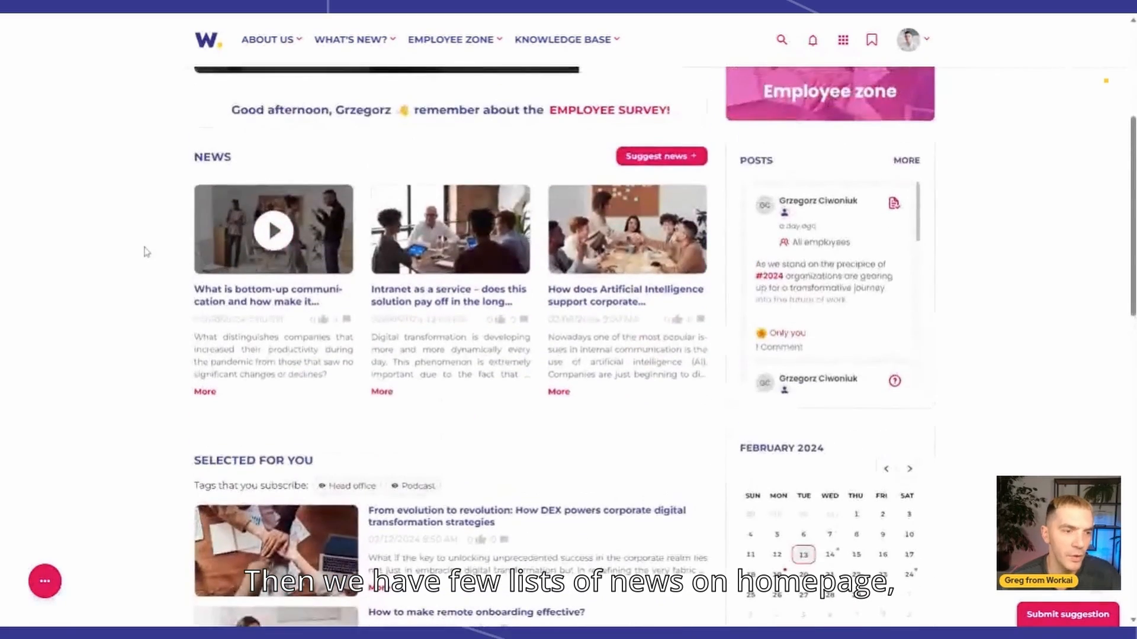
scroll(145, 253, "down", 5)
scroll(145, 253, "up", 5)
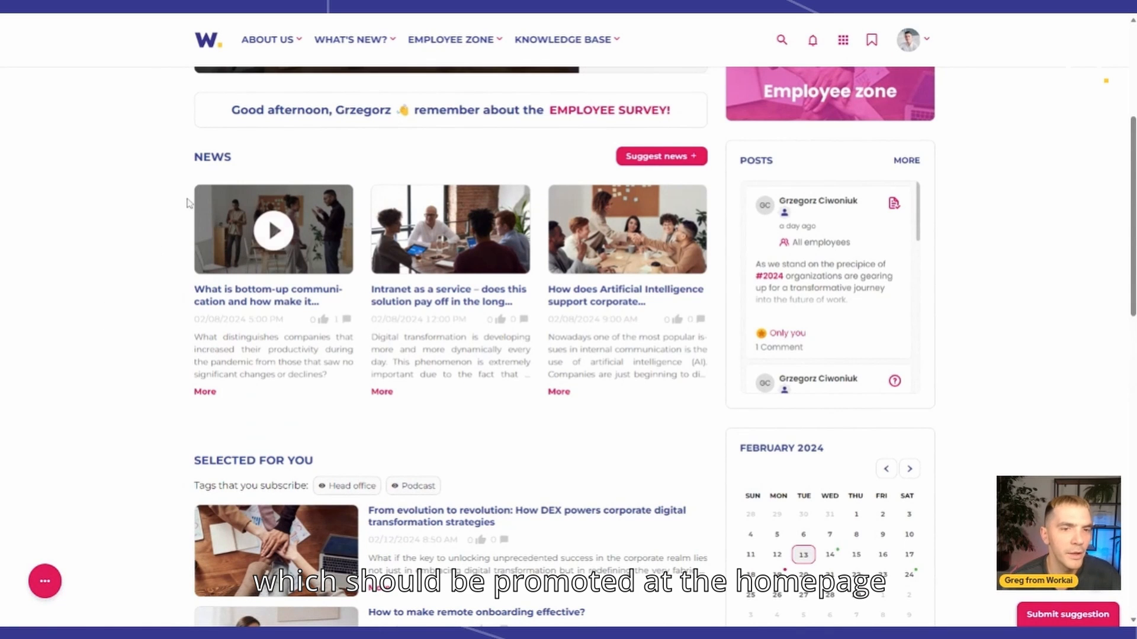
Open the Suggest news form to view its fields and cancel it without submitting
scroll(407, 286, "down", 3)
scroll(408, 285, "up", 3)
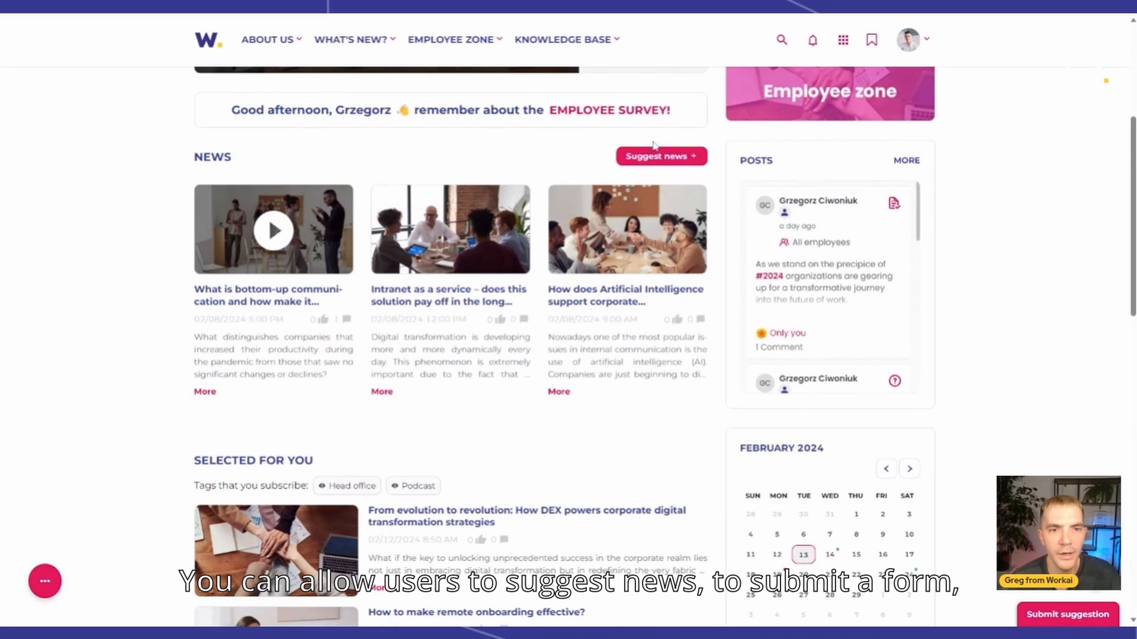
left_click(646, 159)
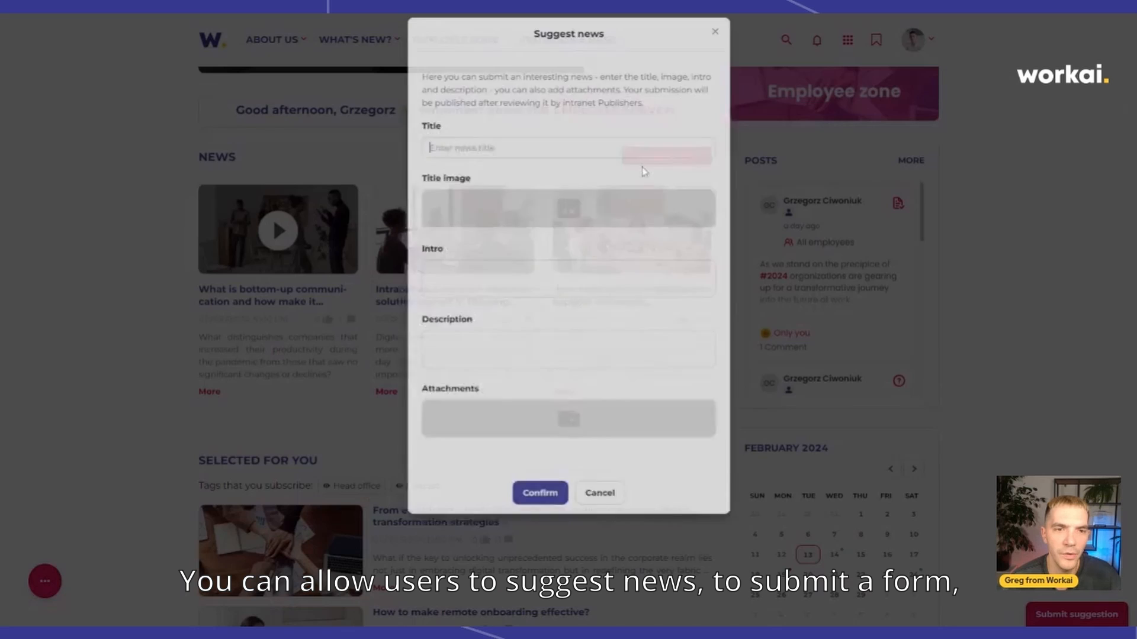
left_click(601, 506)
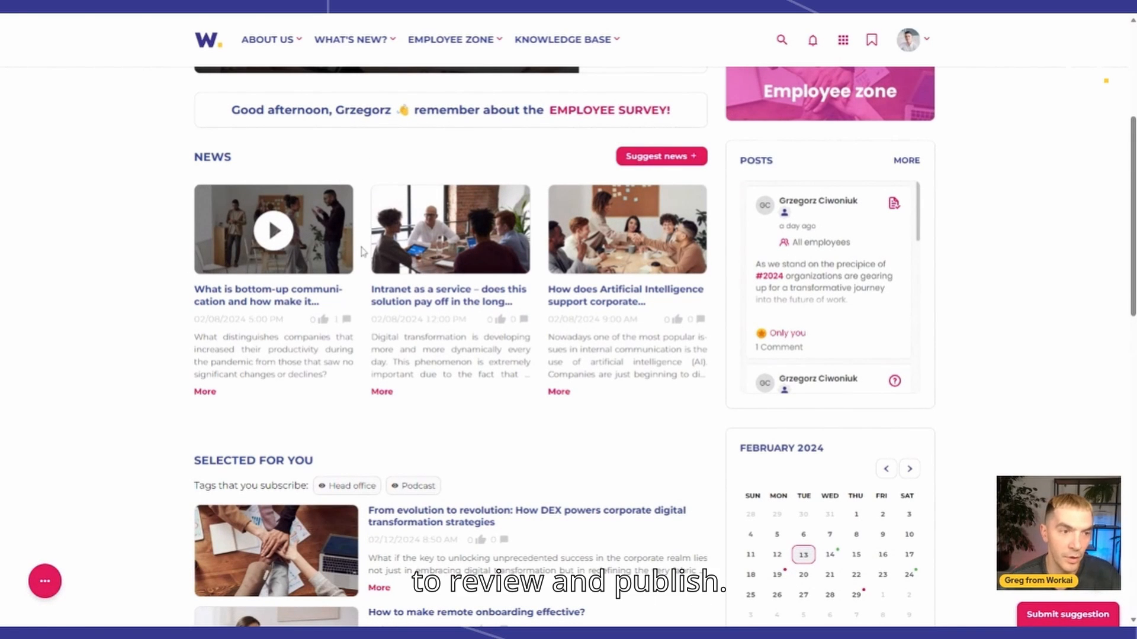
View the Selected for you section and preview the follow options of the subscribed Podcast and Head office tags
scroll(364, 249, "down", 5)
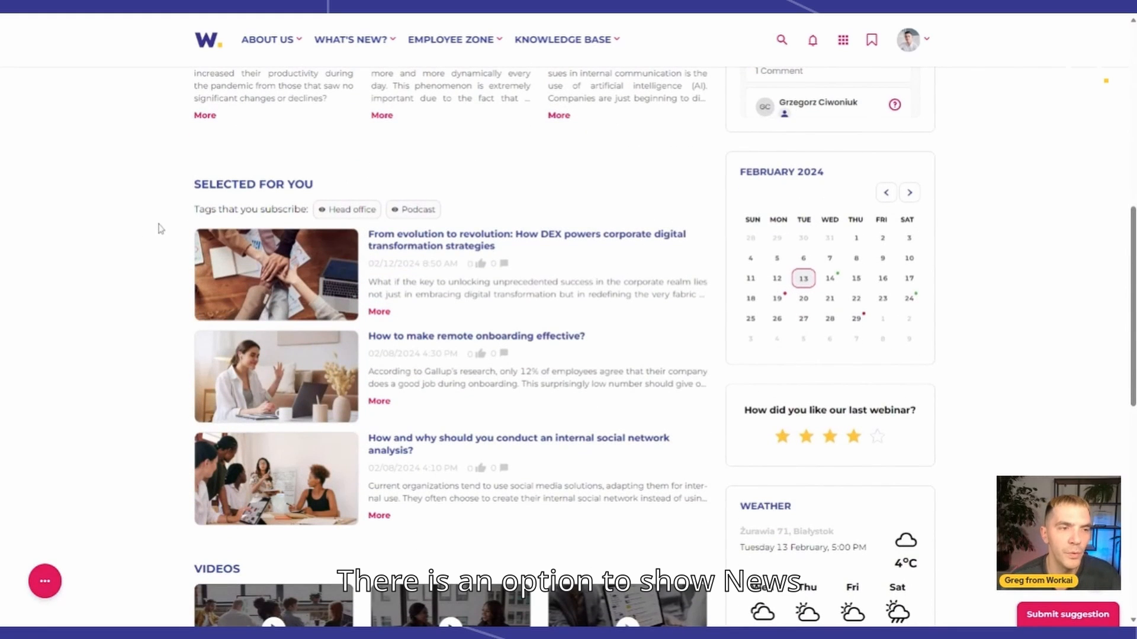
scroll(168, 205, "down", 3)
scroll(170, 207, "up", 2)
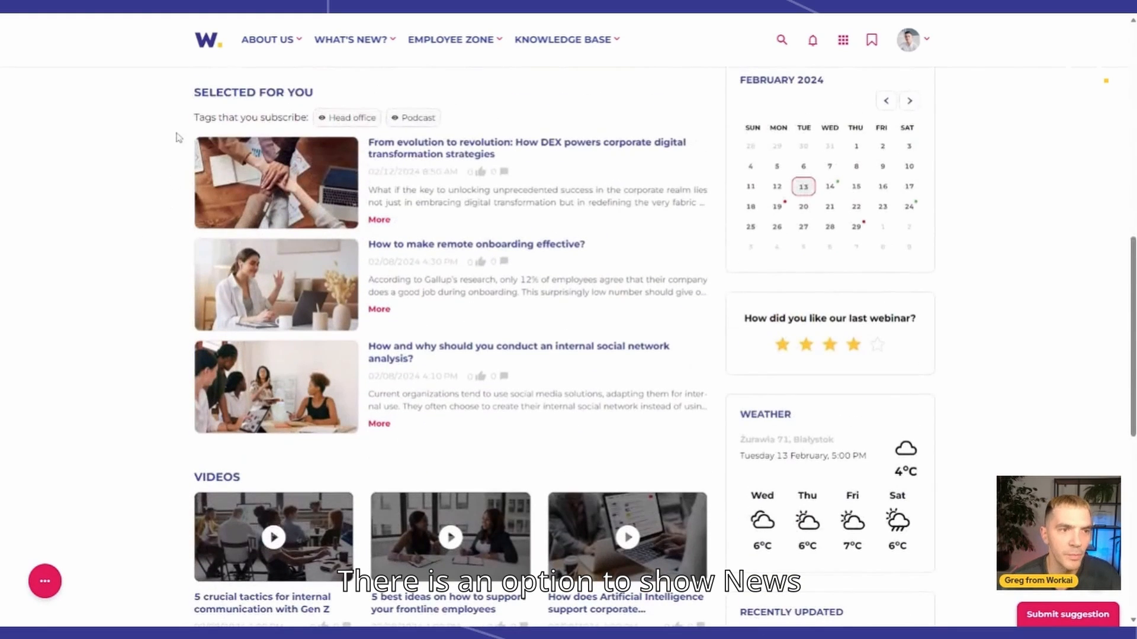
scroll(355, 180, "up", 2)
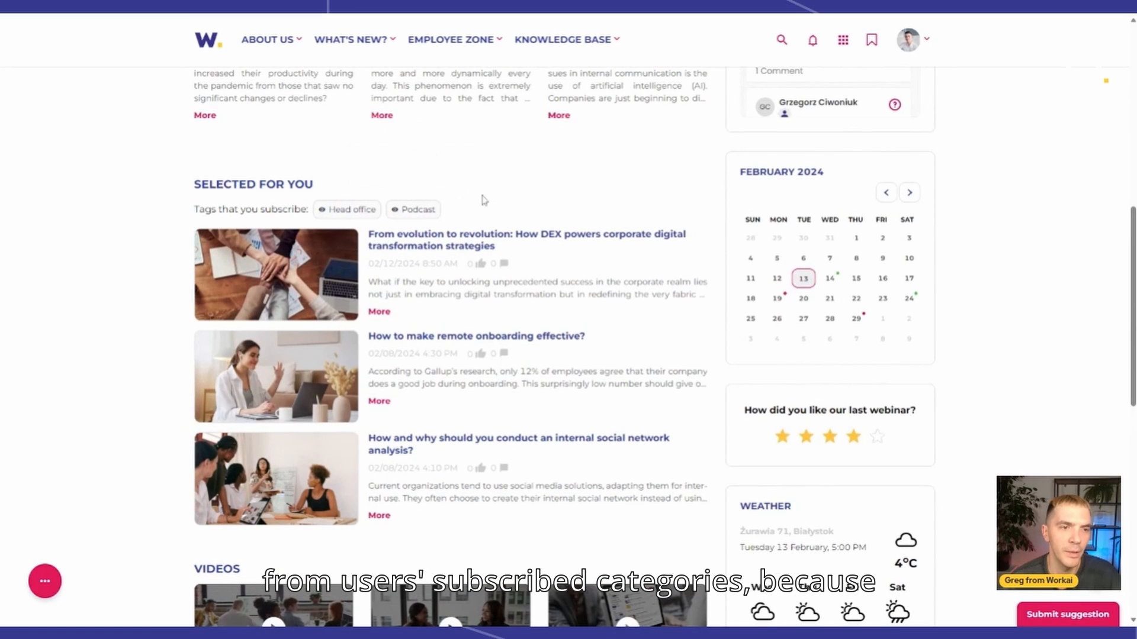
left_click(414, 210)
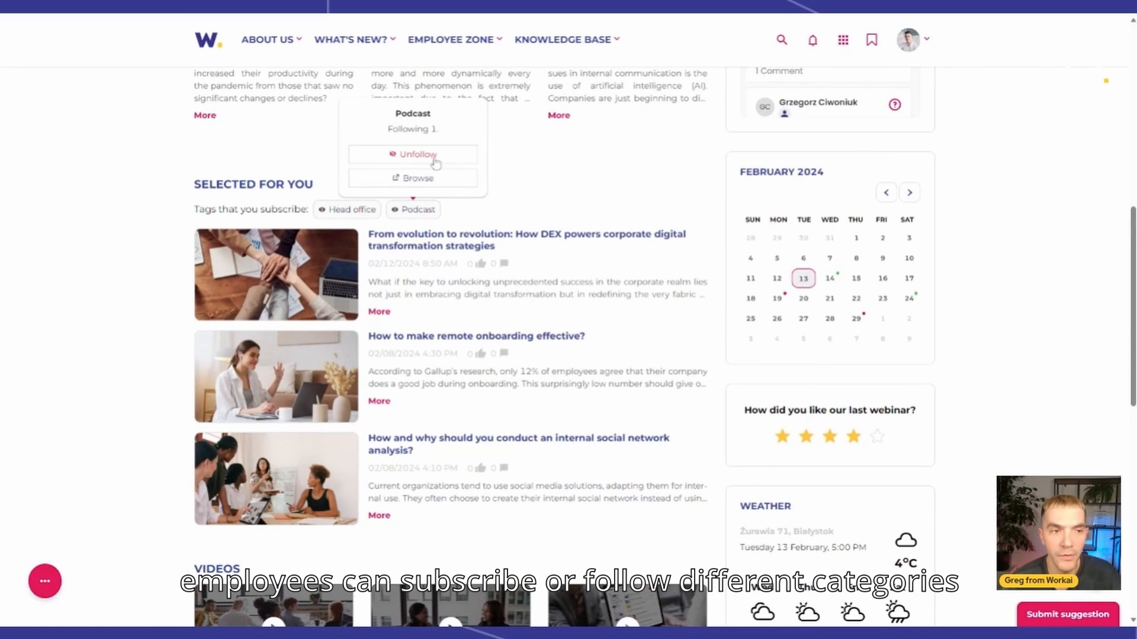
mouse_move(355, 212)
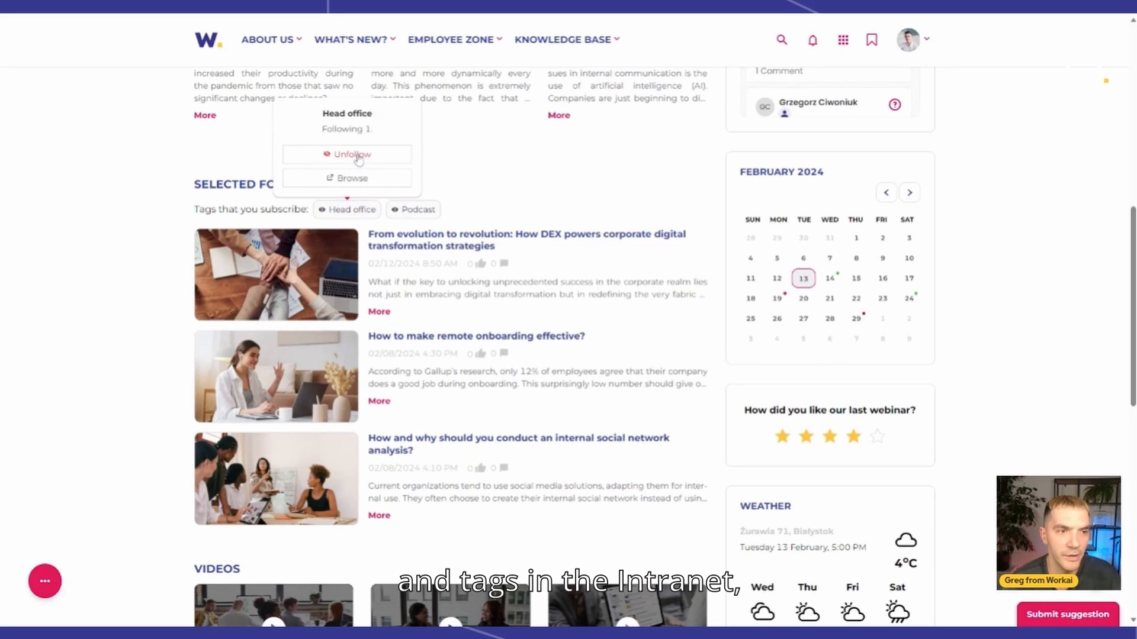
Check the notifications for content published in subscribed categories, close them and return to the Selected for you list
left_click(813, 40)
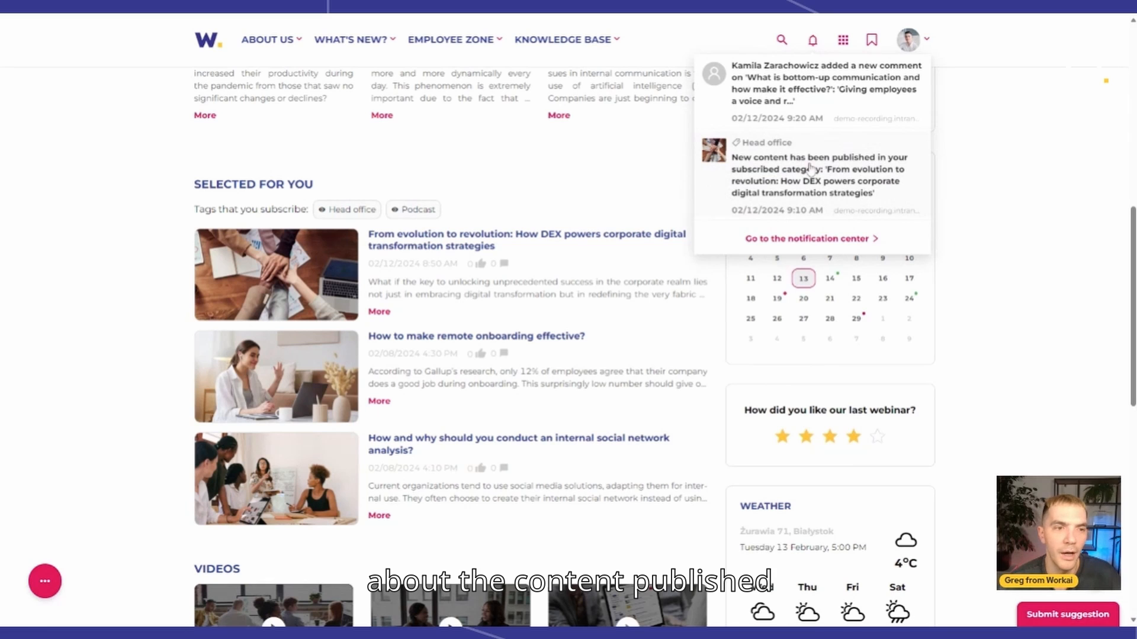
left_click(599, 184)
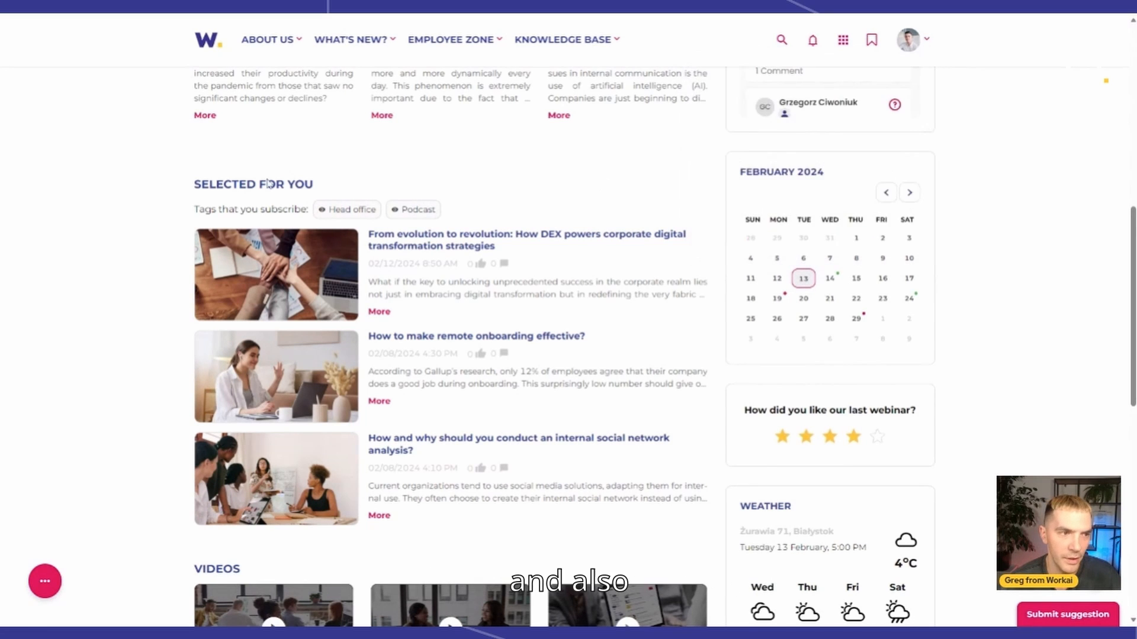
scroll(167, 221, "down", 2)
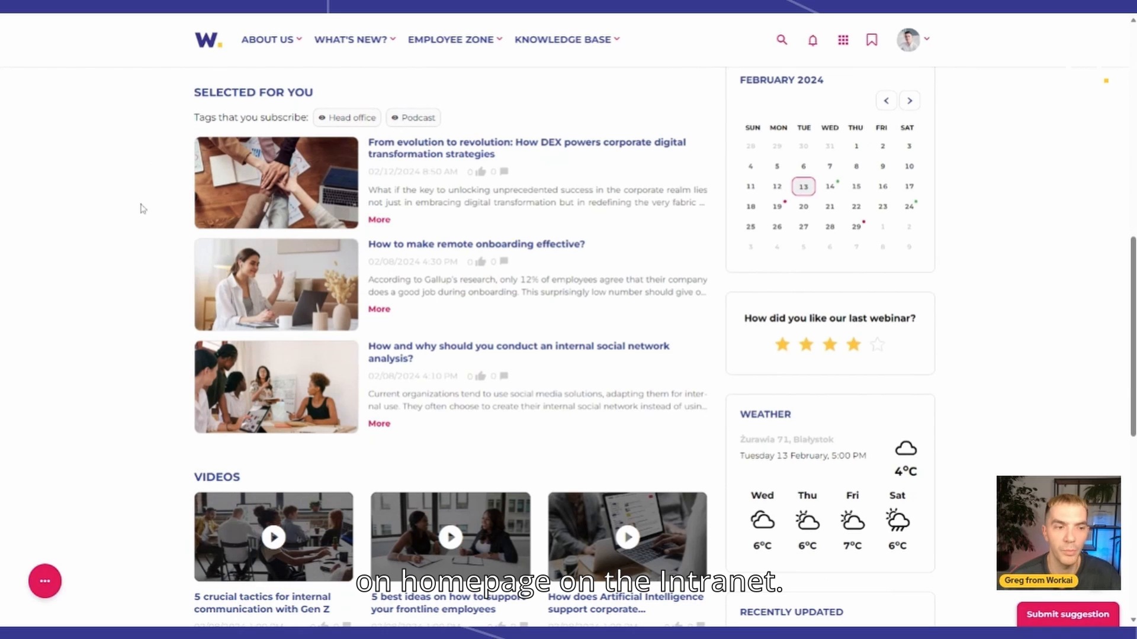
Look through the Videos, Newsletters, Podcasts and Recruitments sections and the footer links of the homepage
scroll(128, 256, "down", 5)
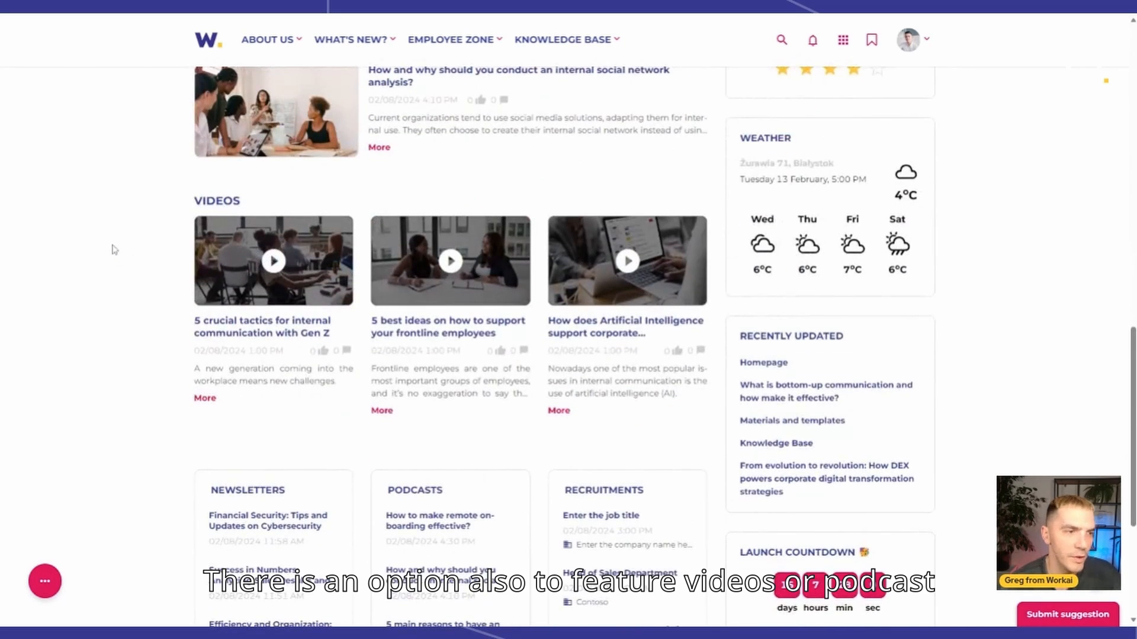
scroll(128, 220, "down", 2)
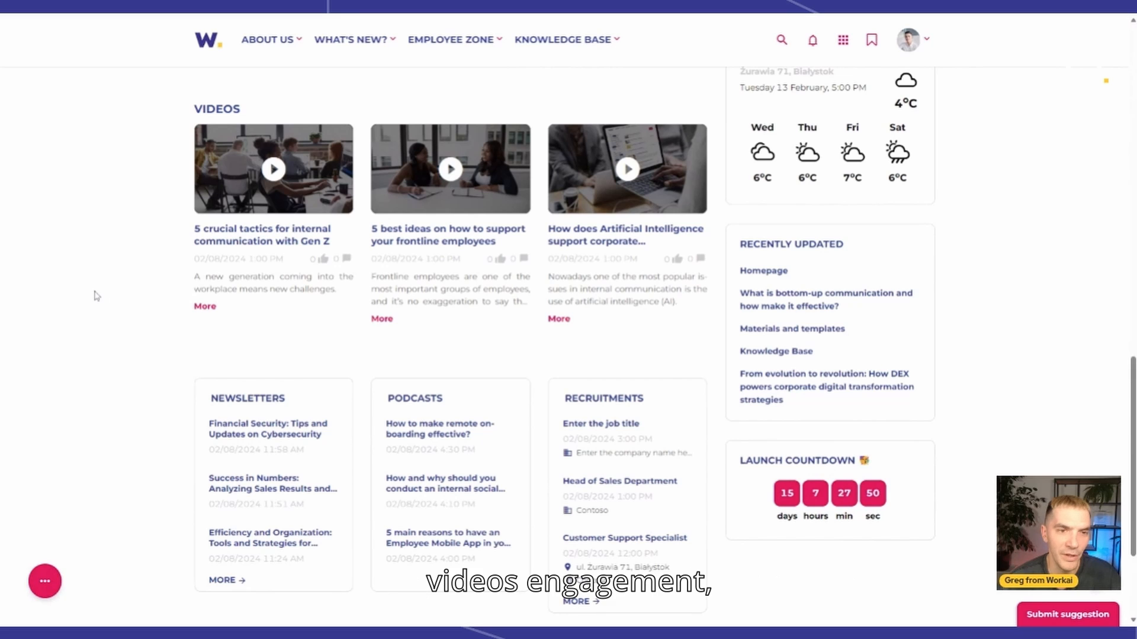
scroll(96, 290, "down", 3)
scroll(100, 294, "up", 2)
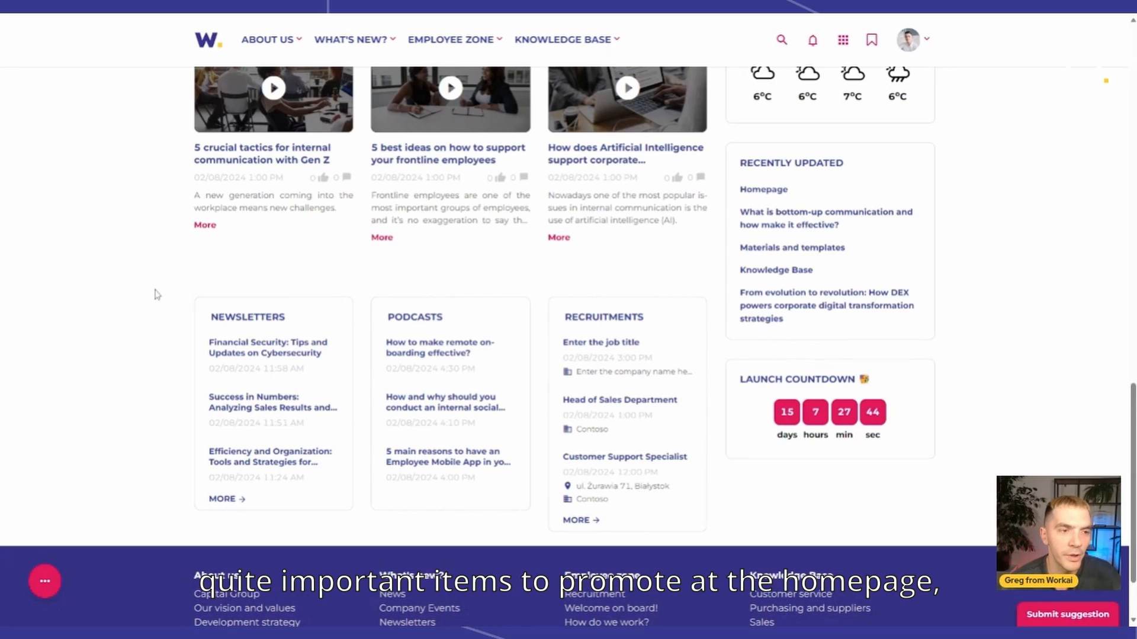
scroll(157, 327, "down", 2)
scroll(157, 329, "up", 2)
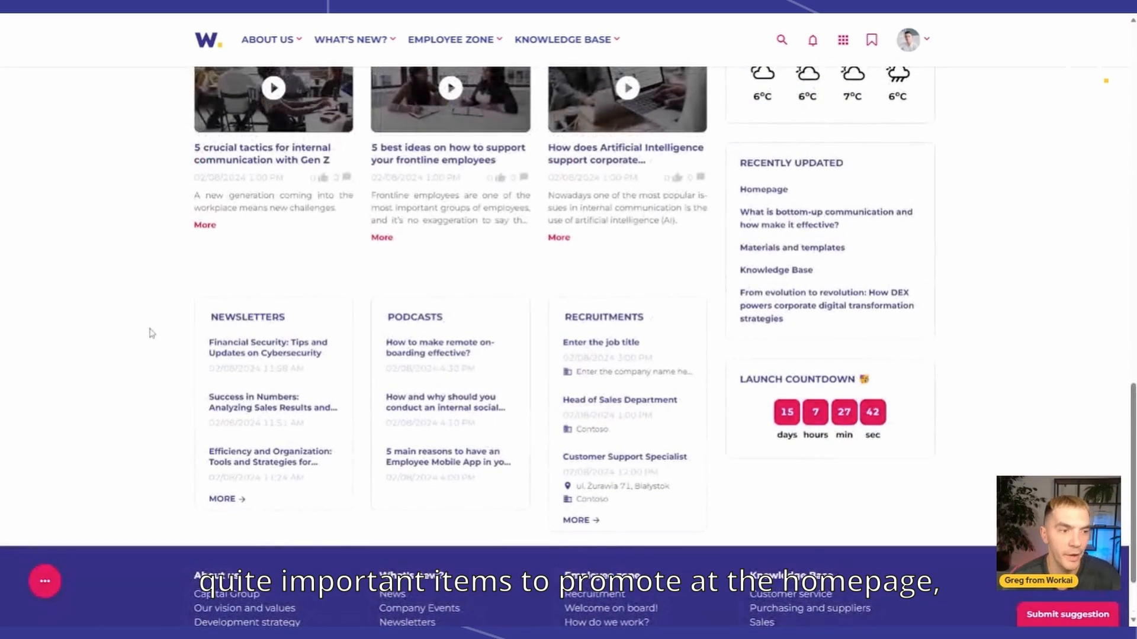
scroll(356, 397, "up", 2)
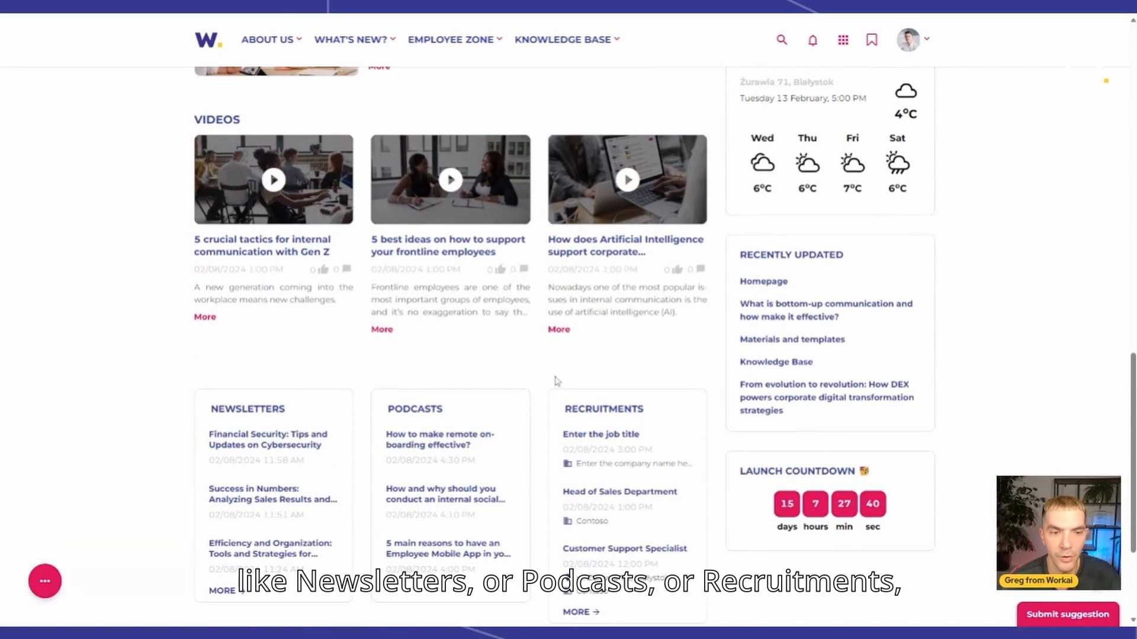
scroll(556, 381, "down", 3)
scroll(530, 381, "up", 1)
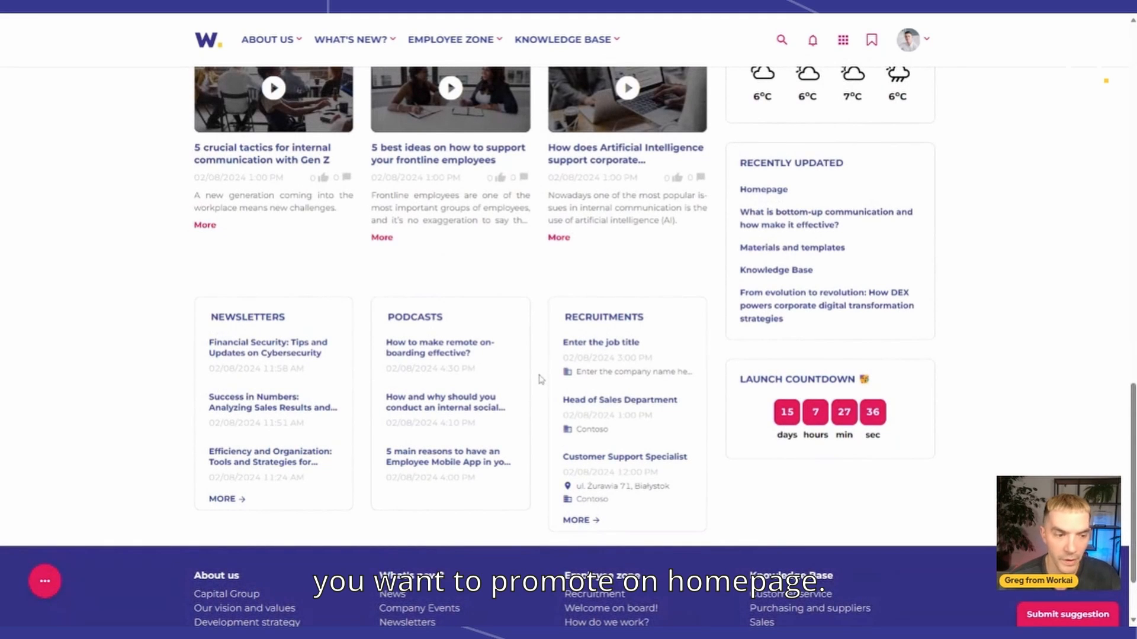
scroll(541, 379, "down", 2)
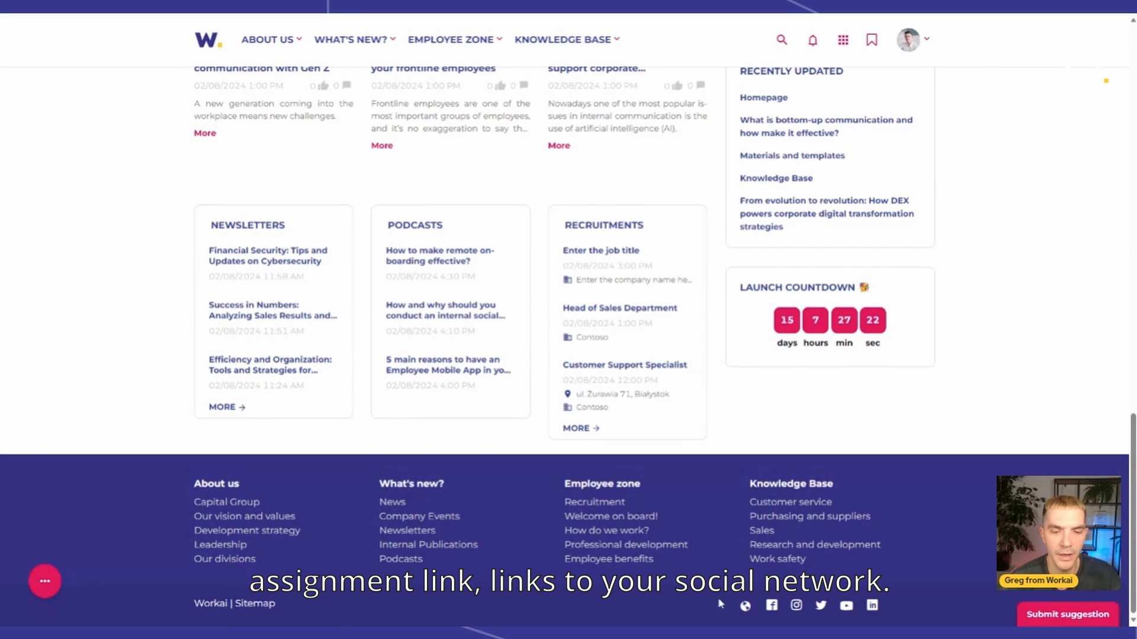
Return to the homepage's Shortcuts widget and view its links, the Add link option and the Employee zone banner
scroll(911, 596, "up", 5)
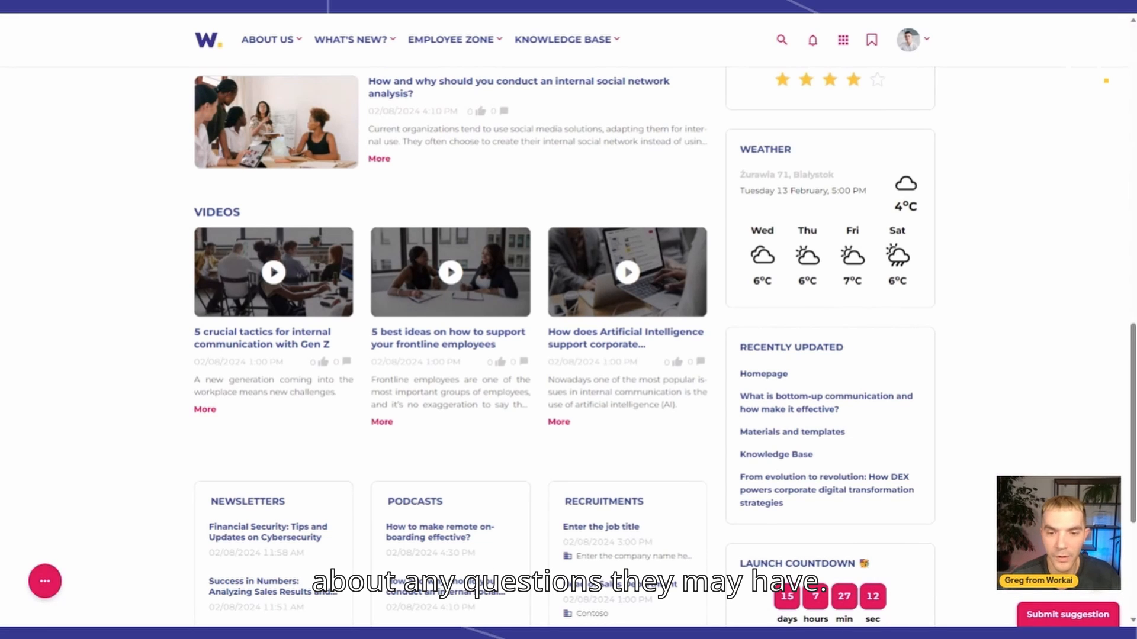
scroll(990, 482, "up", 10)
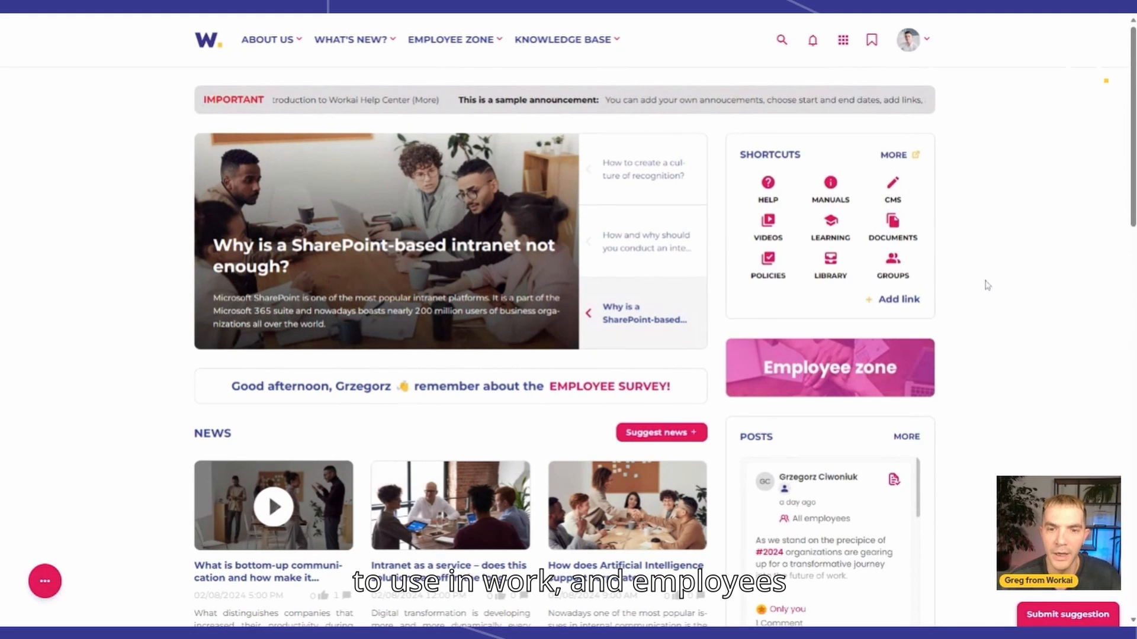
scroll(977, 269, "down", 2)
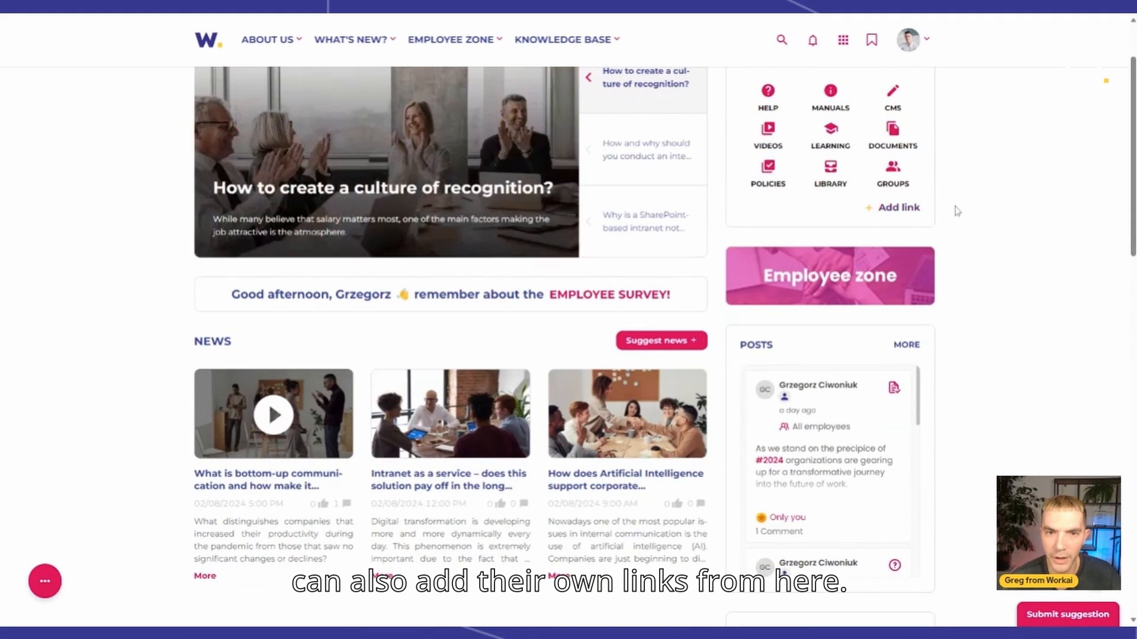
scroll(974, 199, "up", 2)
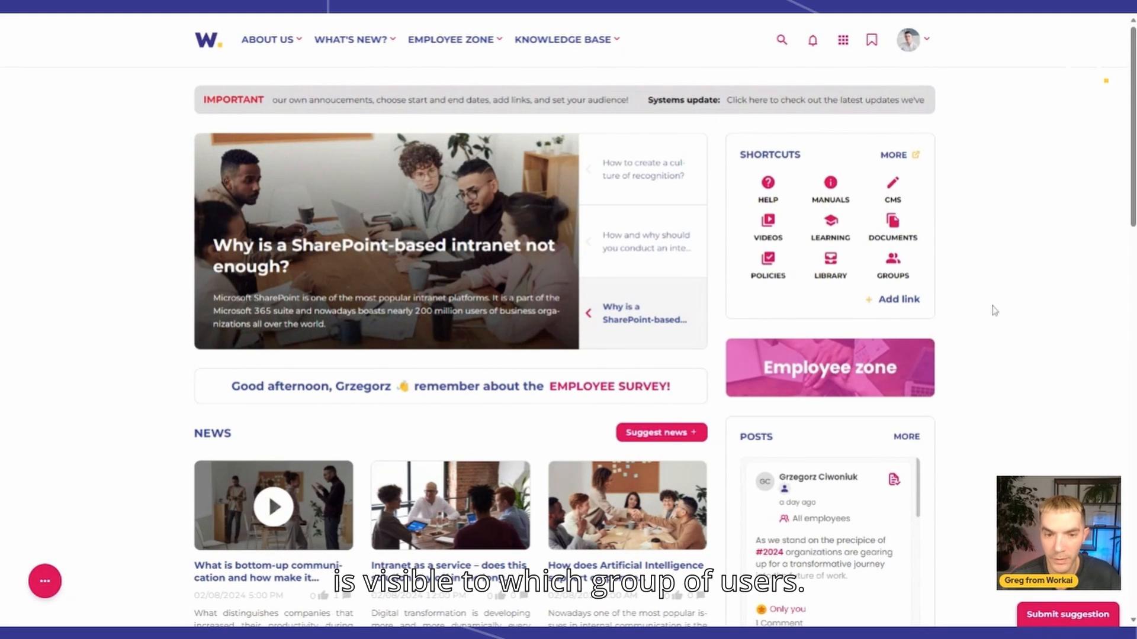
scroll(993, 310, "down", 3)
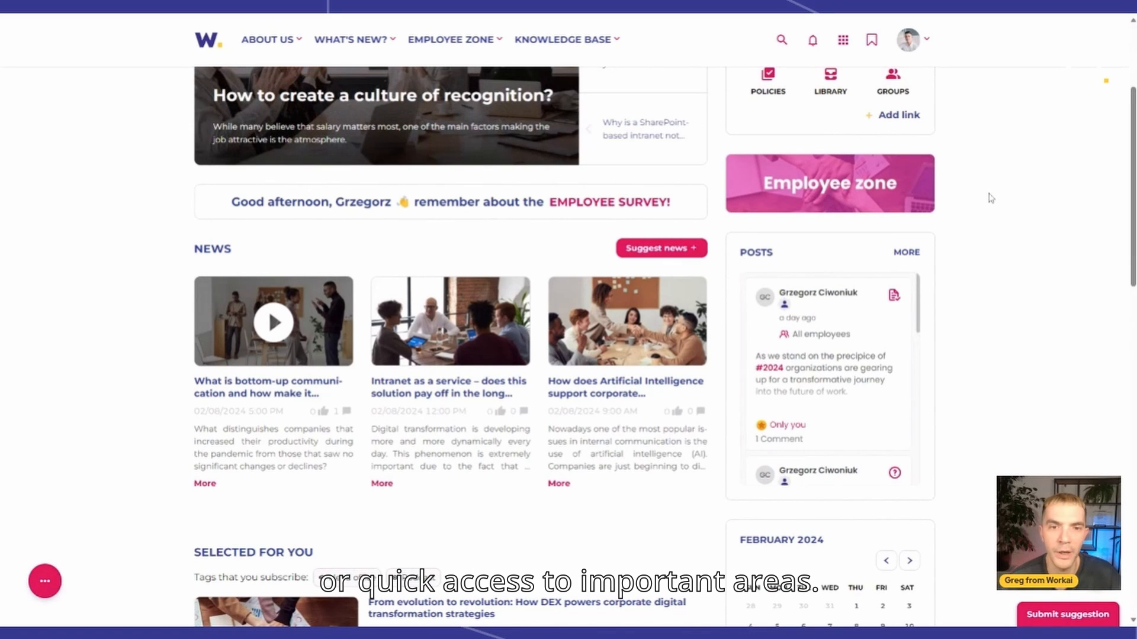
Browse the internal social network entries in the Posts widget and return to its first post
scroll(987, 237, "down", 2)
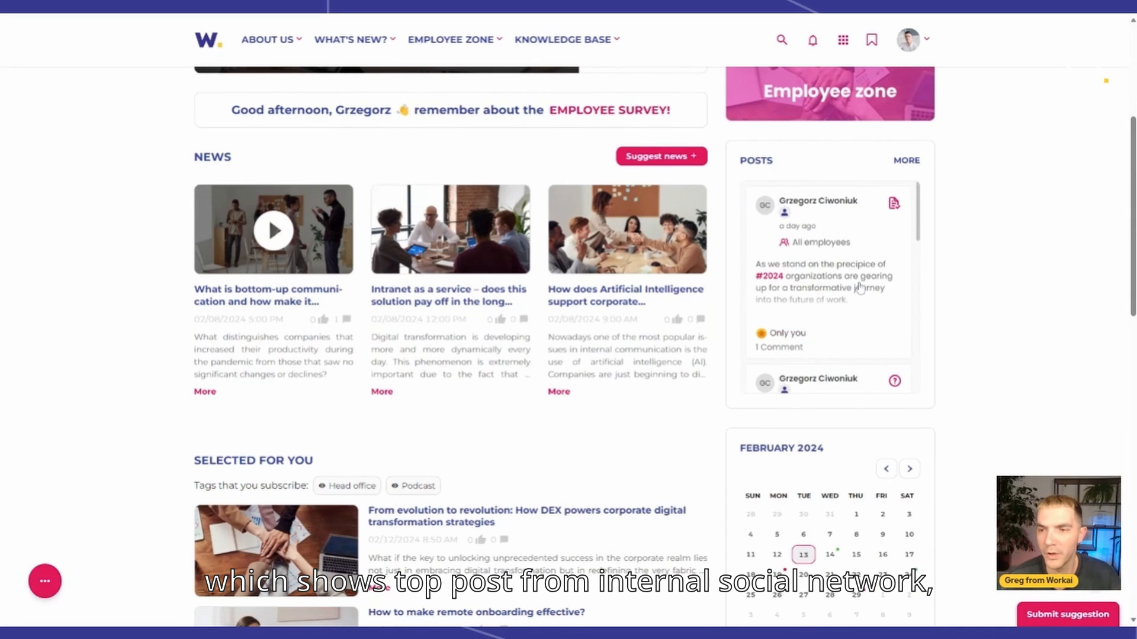
scroll(856, 249, "down", 3)
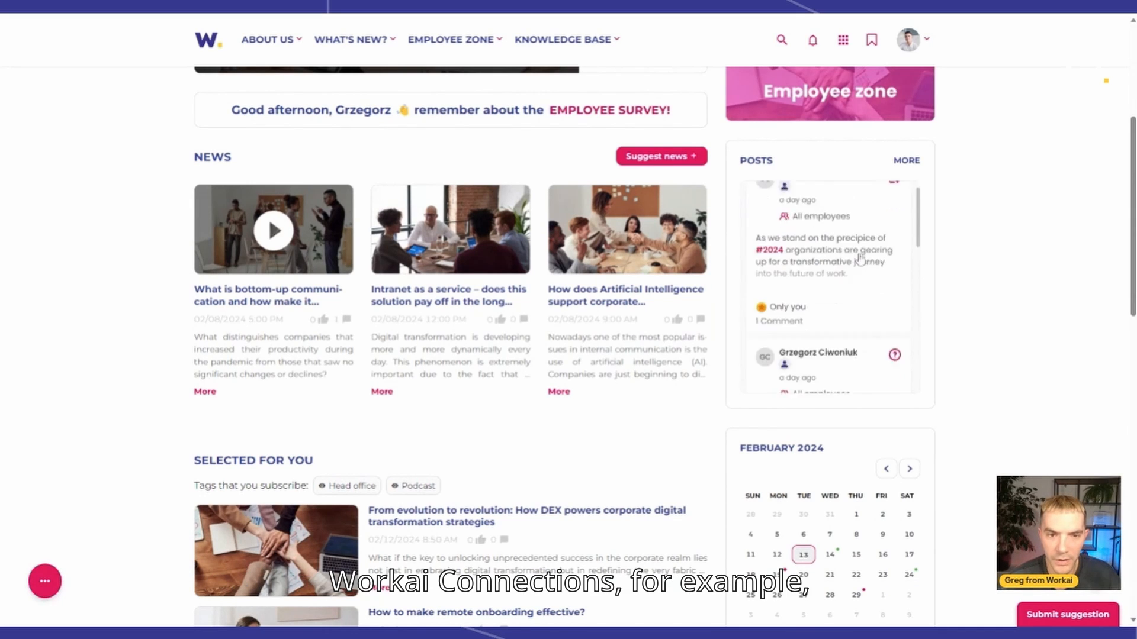
scroll(862, 237, "up", 3)
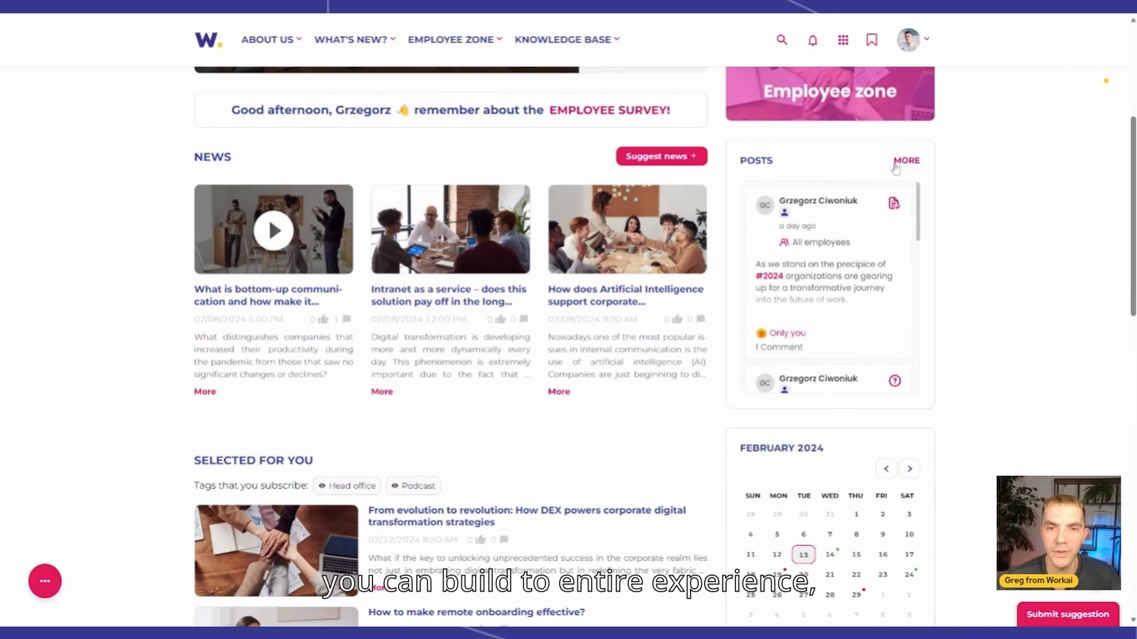
Preview the event scheduled for 14 February in the homepage calendar
scroll(992, 270, "down", 5)
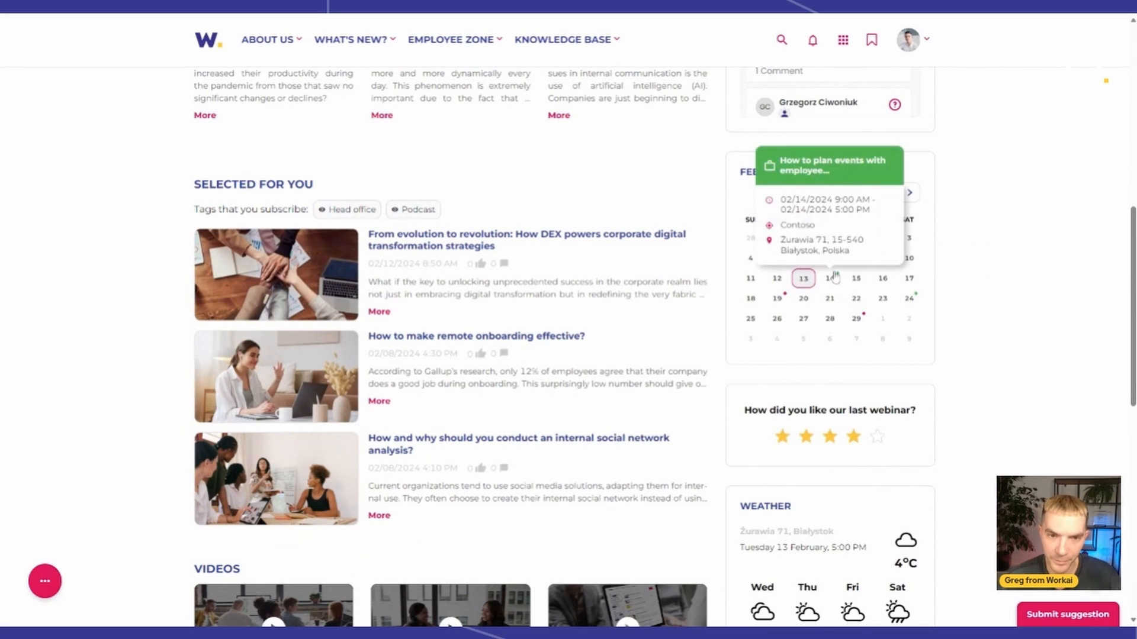
mouse_move(916, 300)
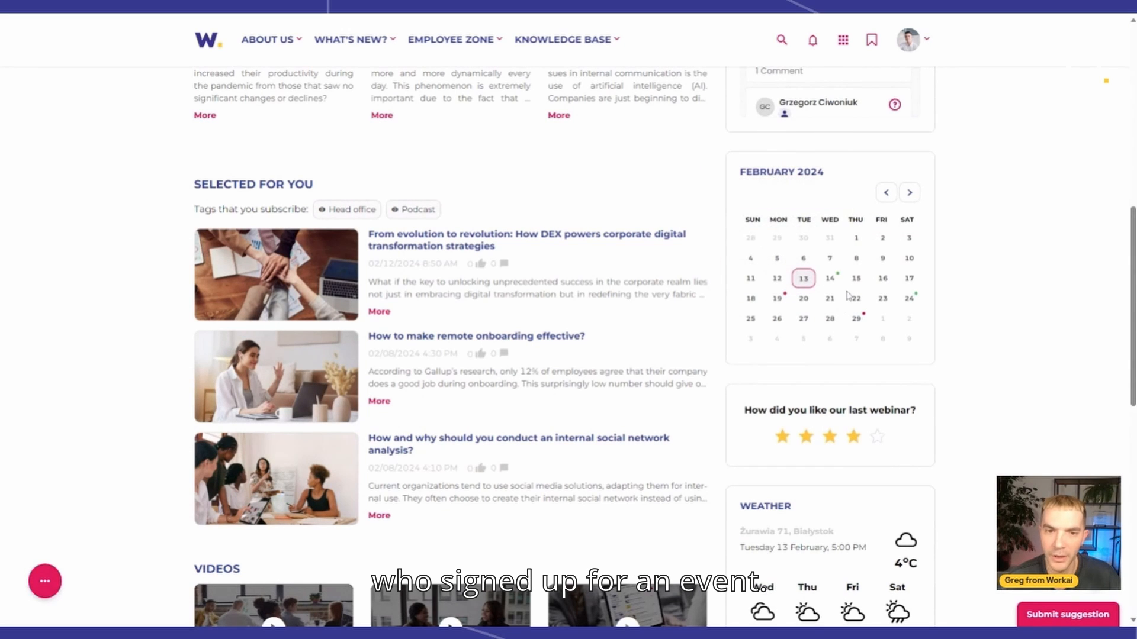
mouse_move(833, 283)
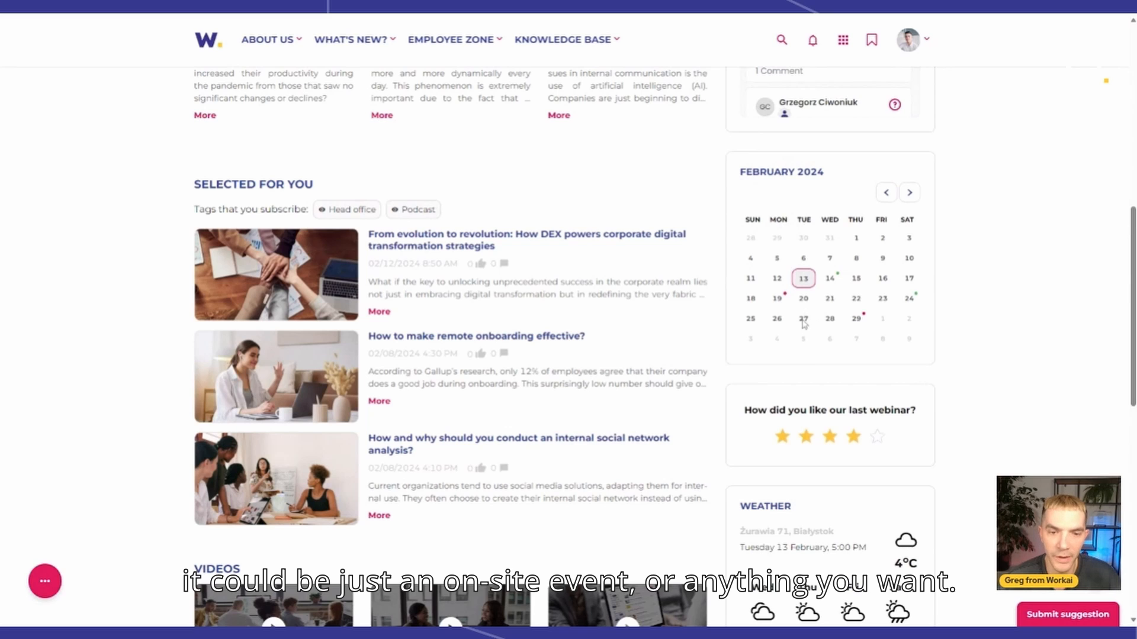
View the webinar rating survey, Weather, Recently updated and Launch countdown widgets on the homepage
scroll(805, 320, "down", 1)
scroll(803, 322, "down", 1)
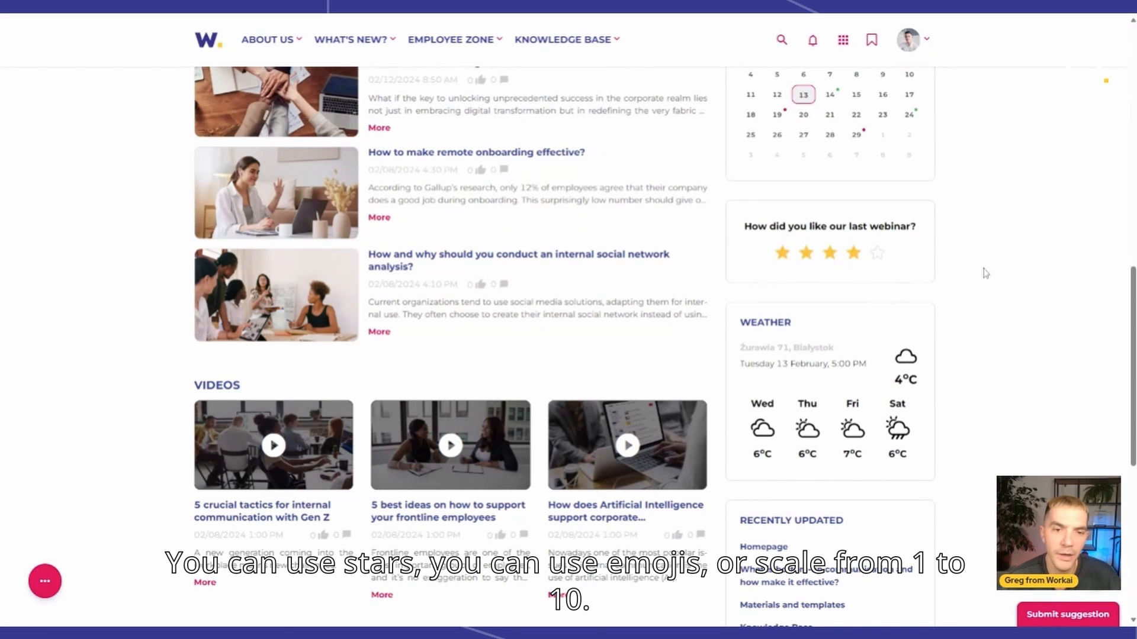
scroll(984, 273, "down", 3)
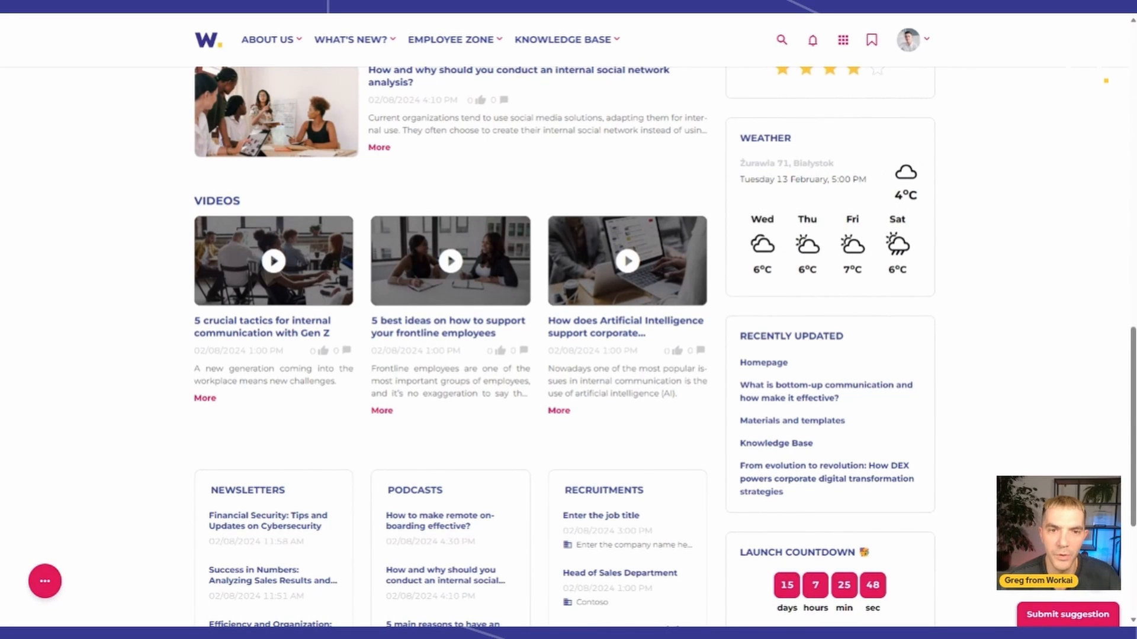
scroll(1006, 350, "down", 3)
scroll(705, 290, "down", 2)
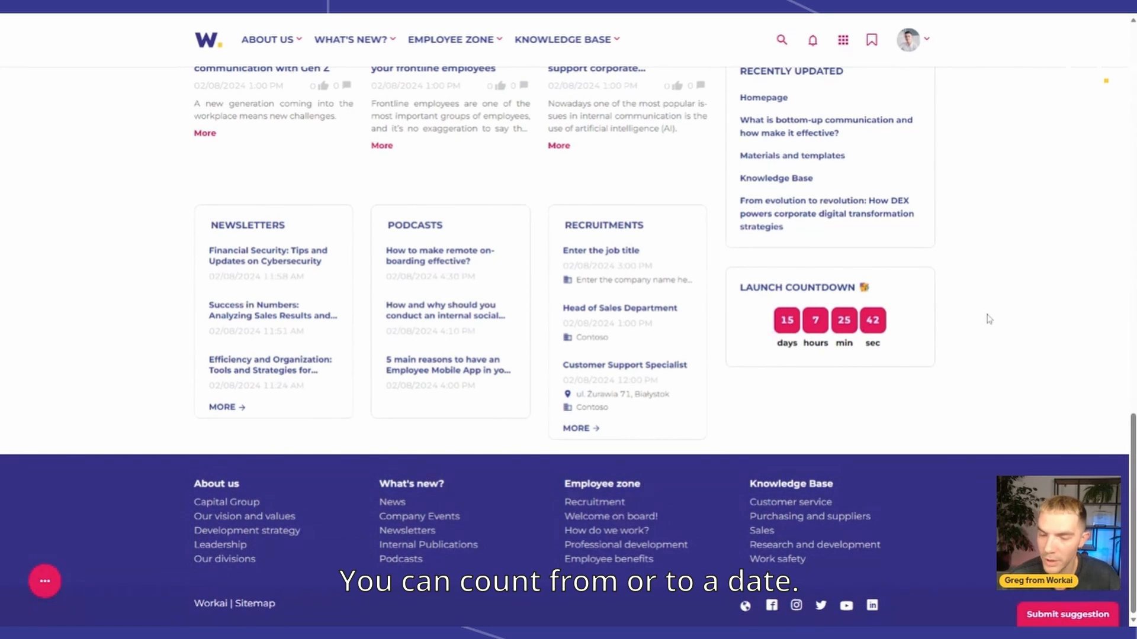
Review the overall homepage layout once more and return to its beginning
scroll(995, 319, "up", 20)
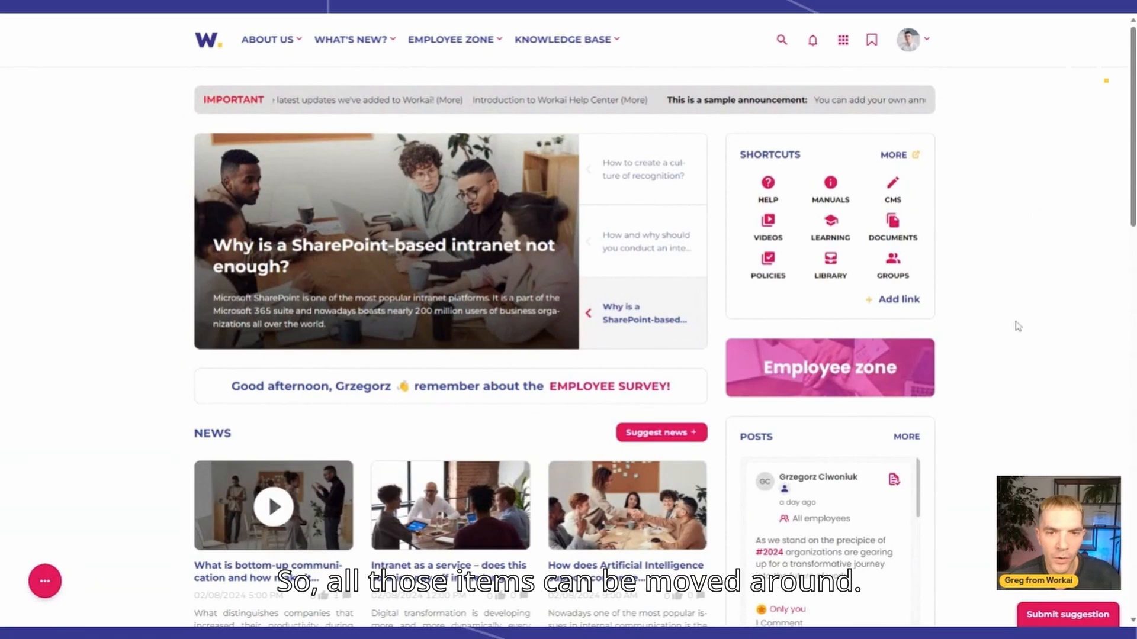
scroll(1015, 324, "down", 3)
scroll(1014, 324, "up", 3)
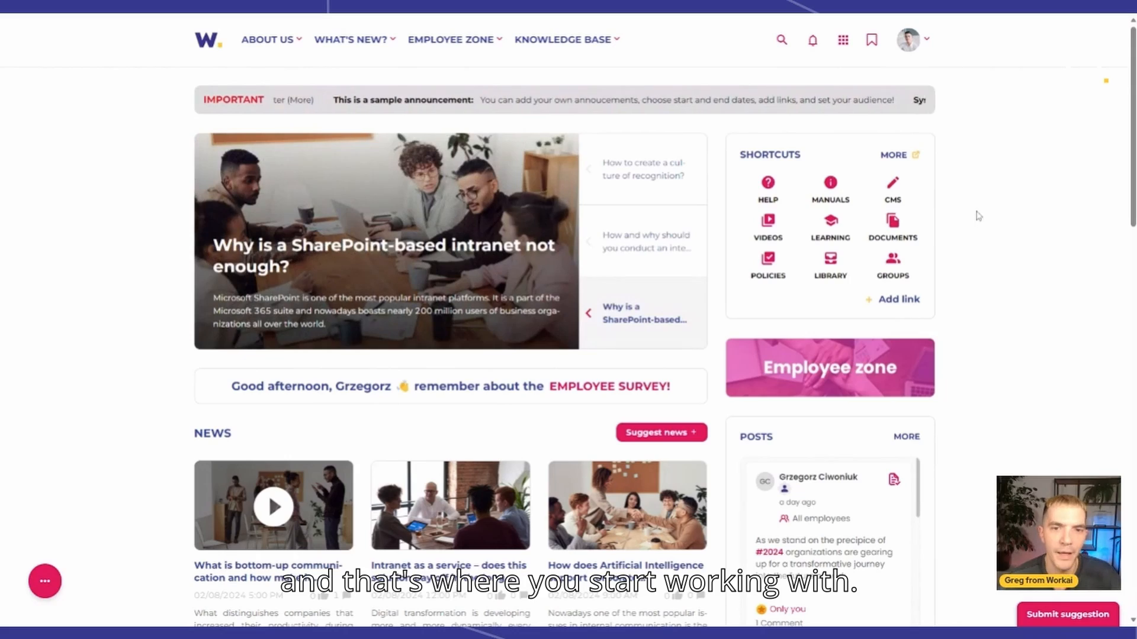
scroll(974, 225, "down", 10)
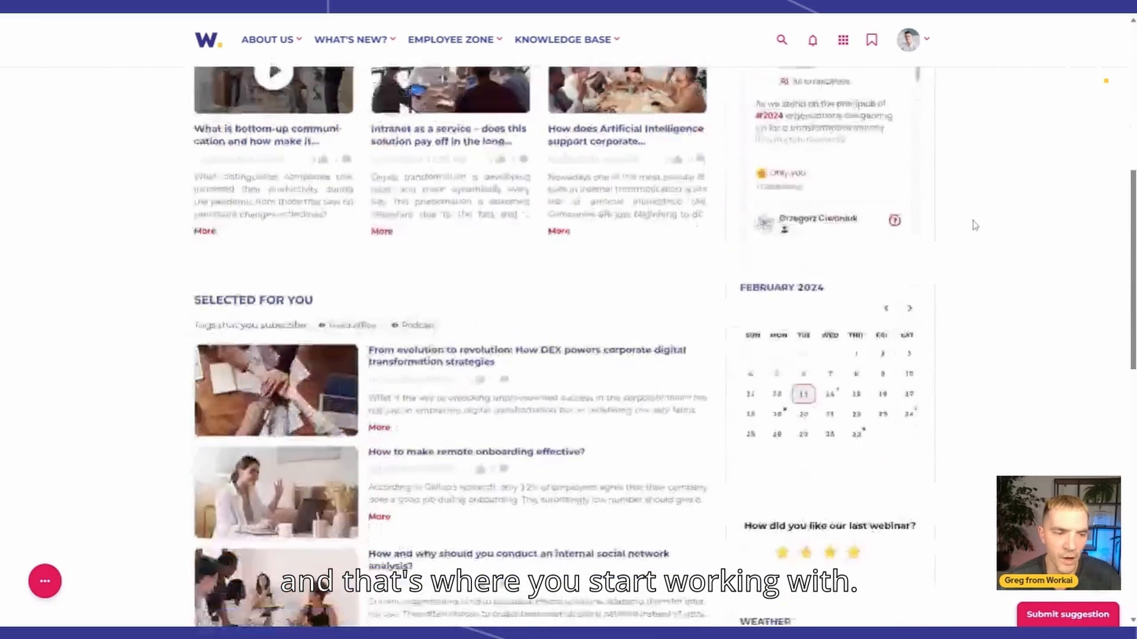
scroll(997, 249, "up", 9)
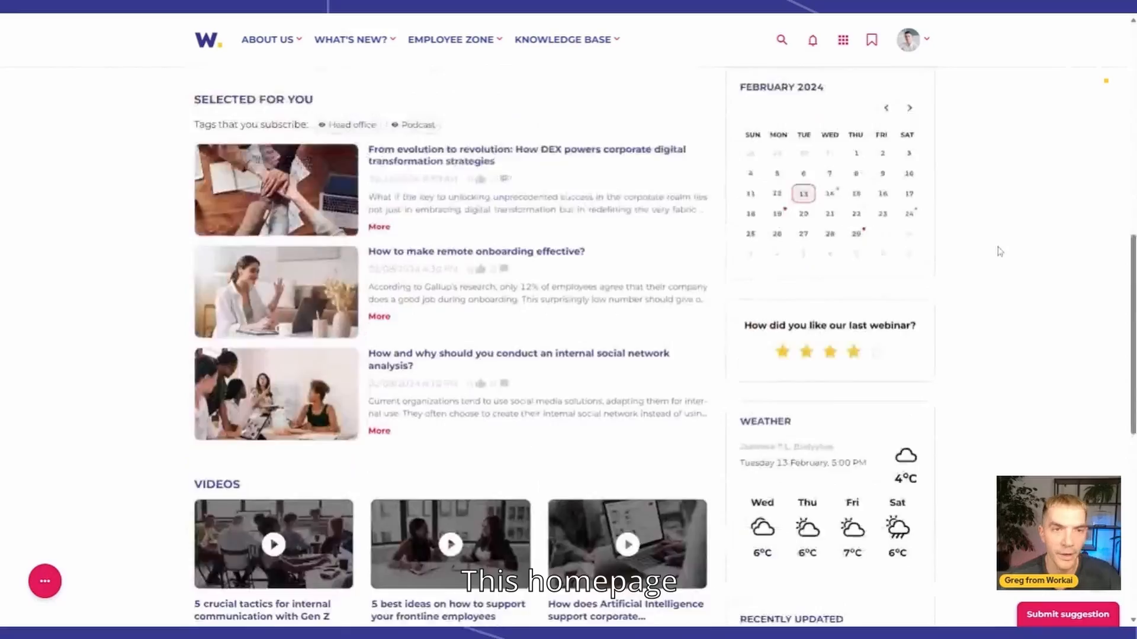
scroll(999, 251, "up", 2)
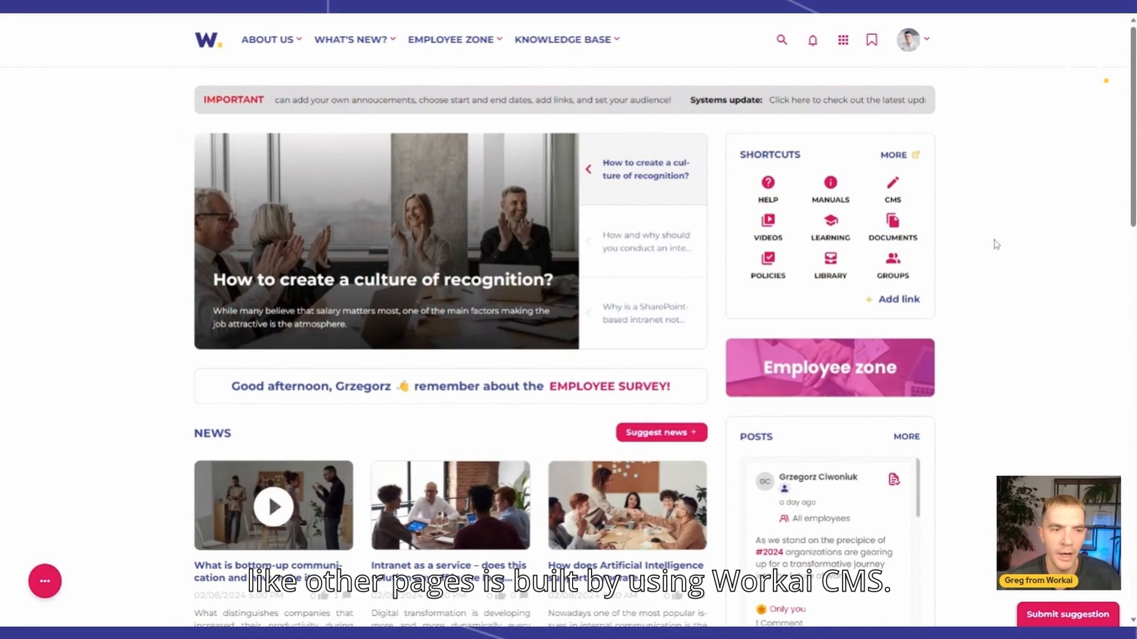
Look over the header of the news article about bottom-up communication and follow its TOP tag
scroll(997, 244, "down", 2)
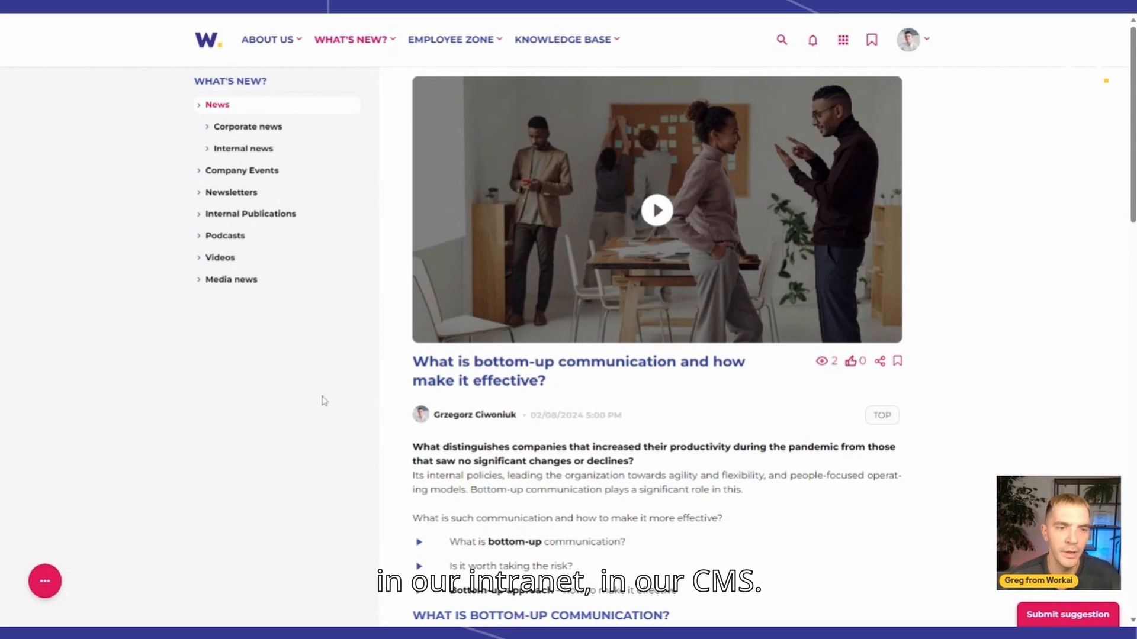
scroll(317, 400, "down", 2)
scroll(318, 399, "up", 2)
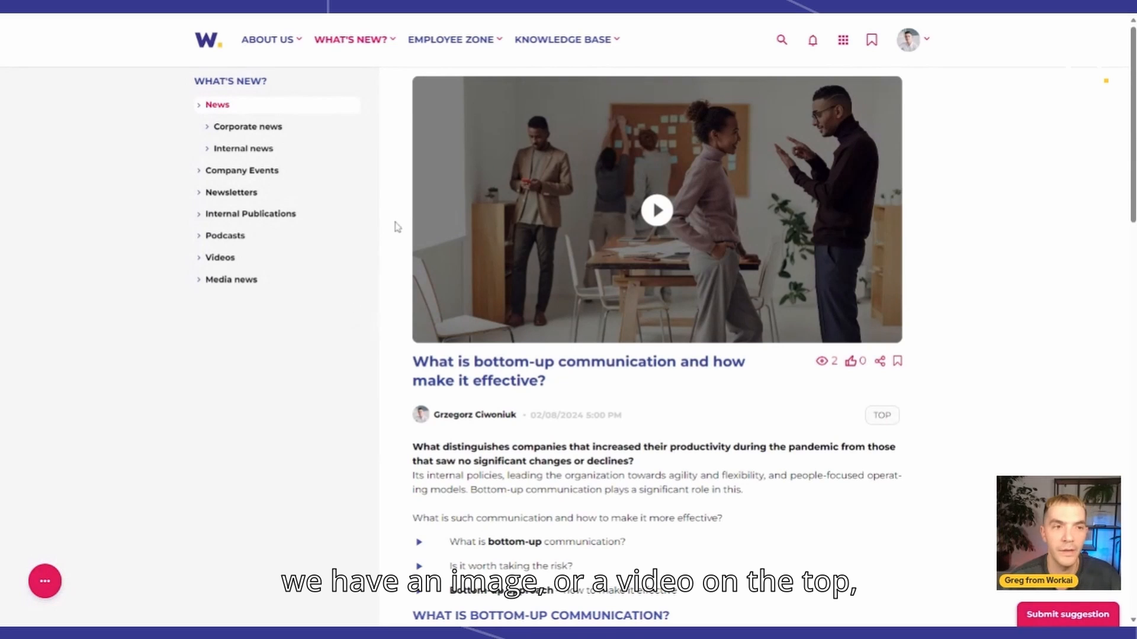
scroll(448, 302, "down", 2)
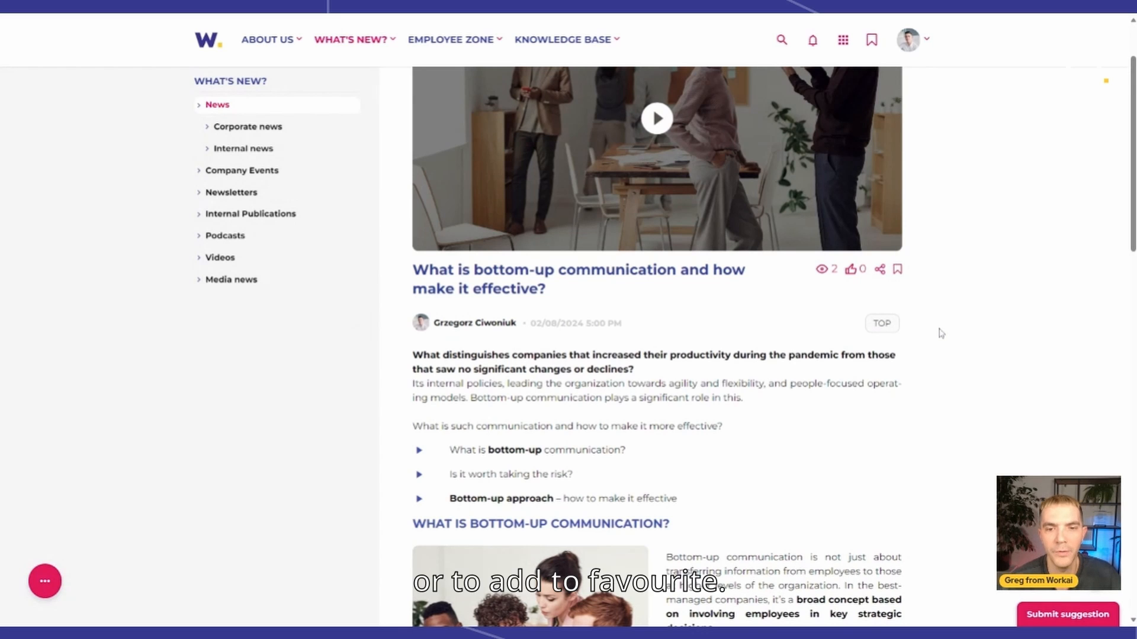
scroll(942, 334, "down", 2)
mouse_move(885, 237)
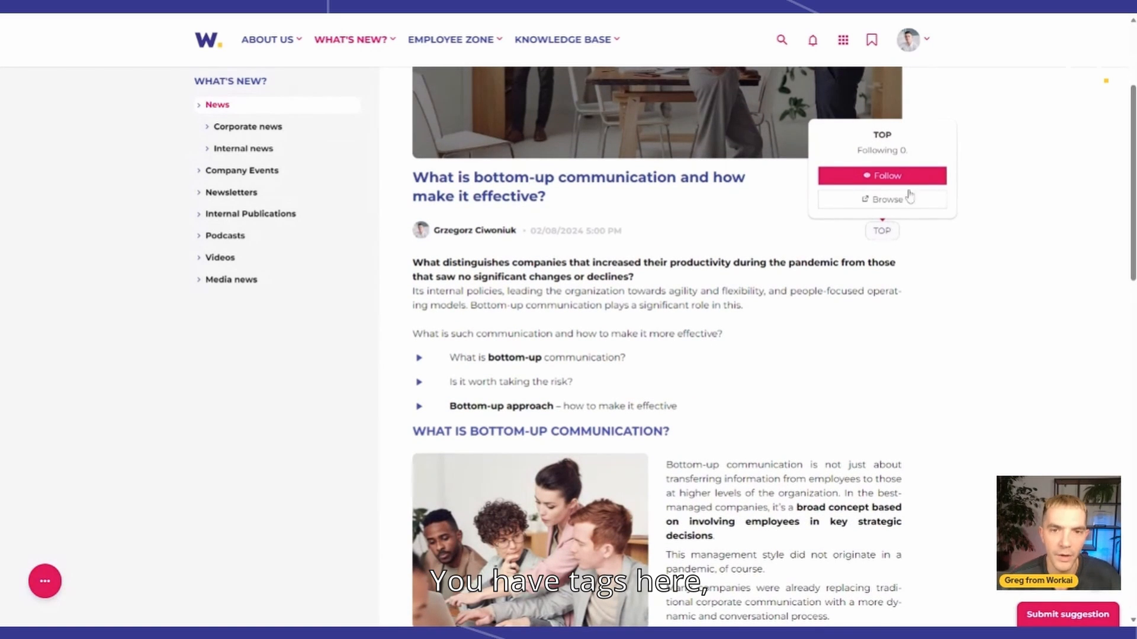
left_click(927, 179)
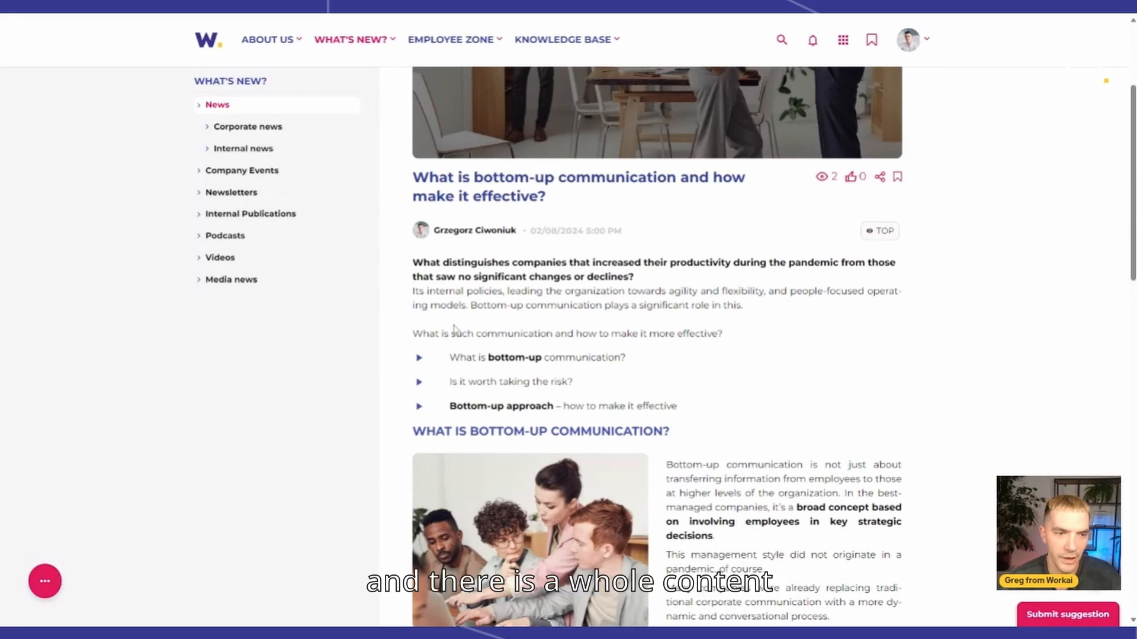
Examine the article's content blocks, from the text and image sections to the highlighted quote, report download and embedded survey
scroll(454, 328, "down", 4)
scroll(737, 271, "down", 3)
scroll(736, 272, "up", 3)
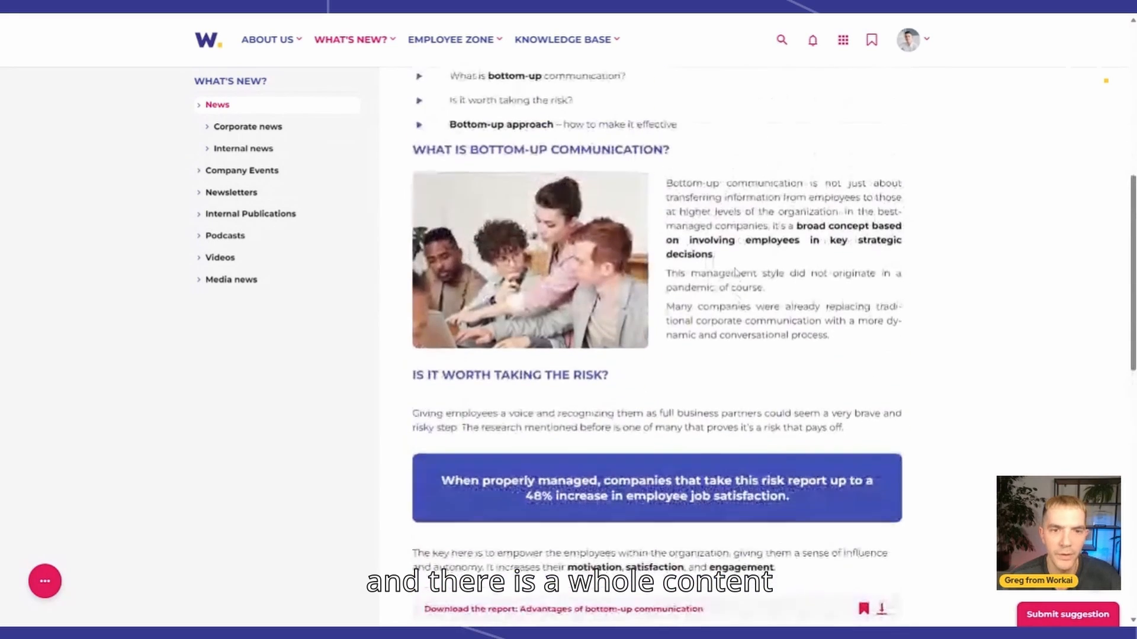
scroll(735, 272, "down", 5)
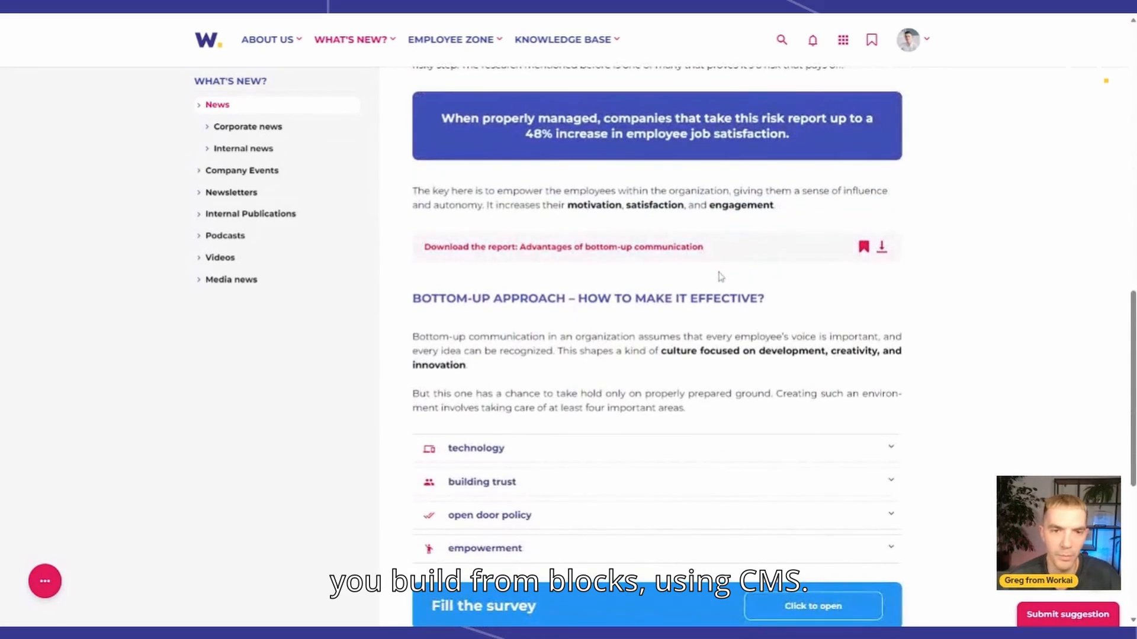
scroll(681, 293, "down", 3)
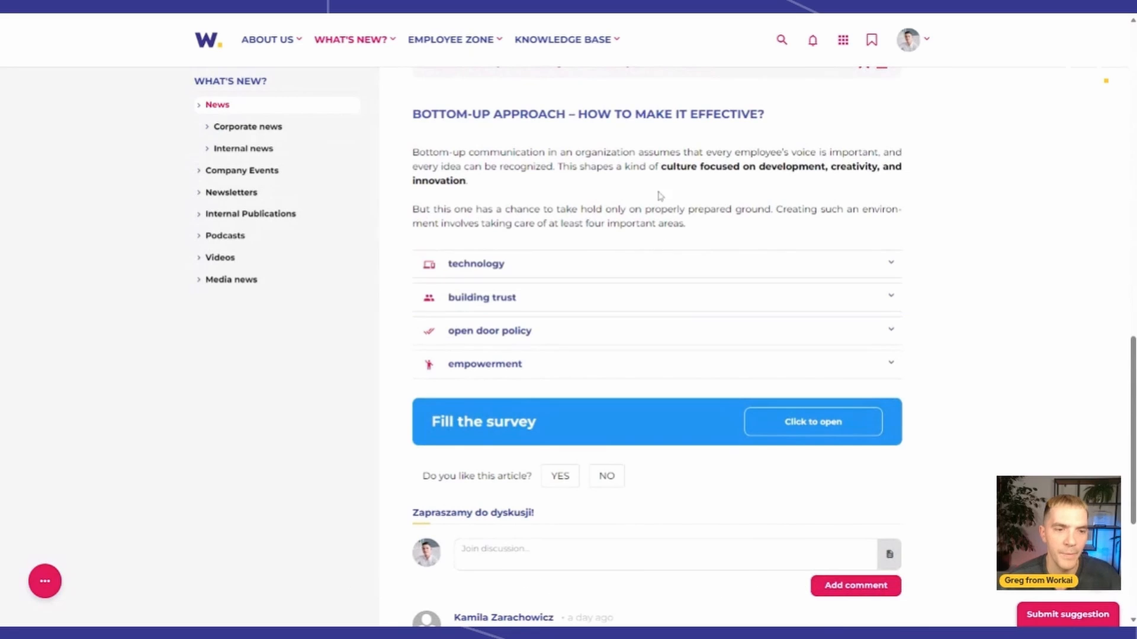
scroll(658, 225, "up", 5)
scroll(658, 244, "down", 4)
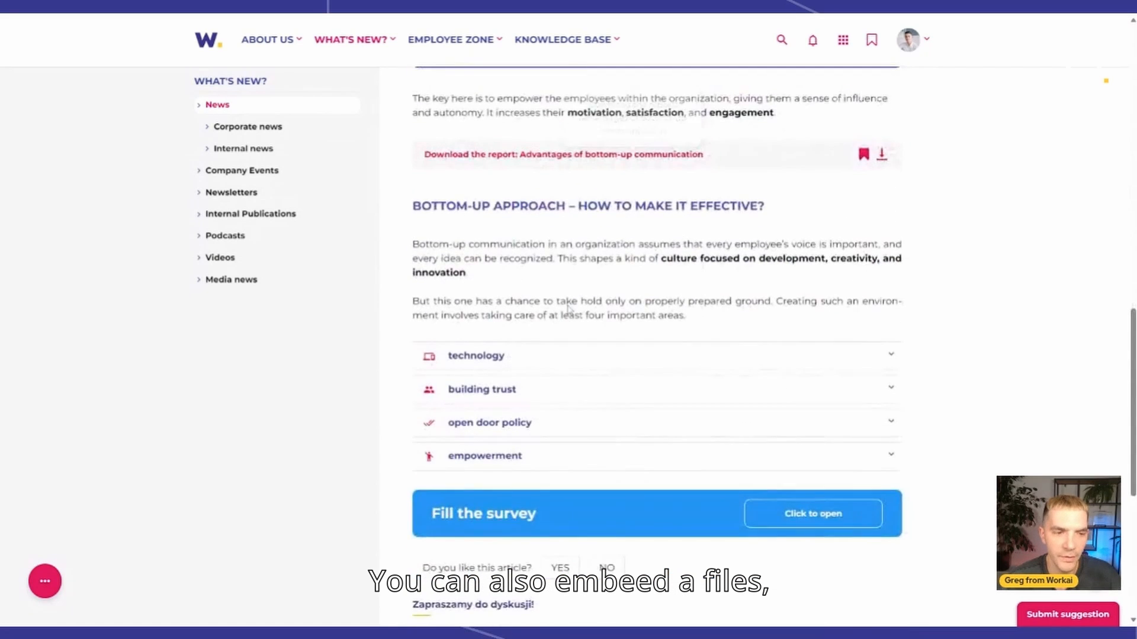
Expand the technology, building trust, open door policy and empowerment sections of the article one after another
scroll(809, 263, "down", 1)
left_click(809, 263)
left_click(613, 398)
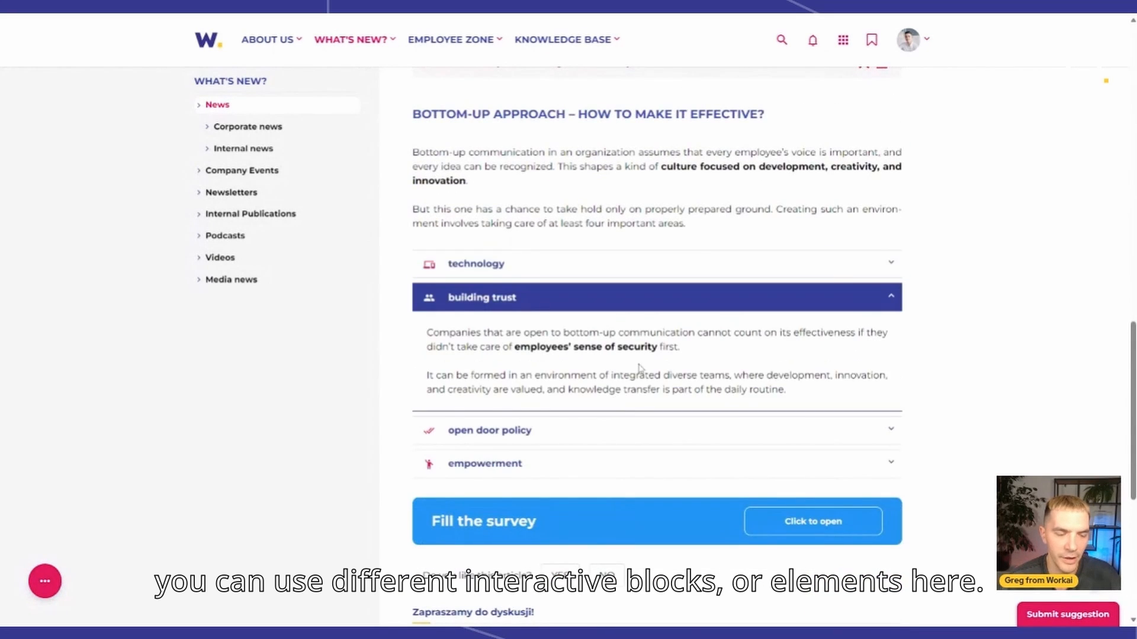
scroll(627, 304, "down", 2)
left_click(619, 247)
left_click(603, 294)
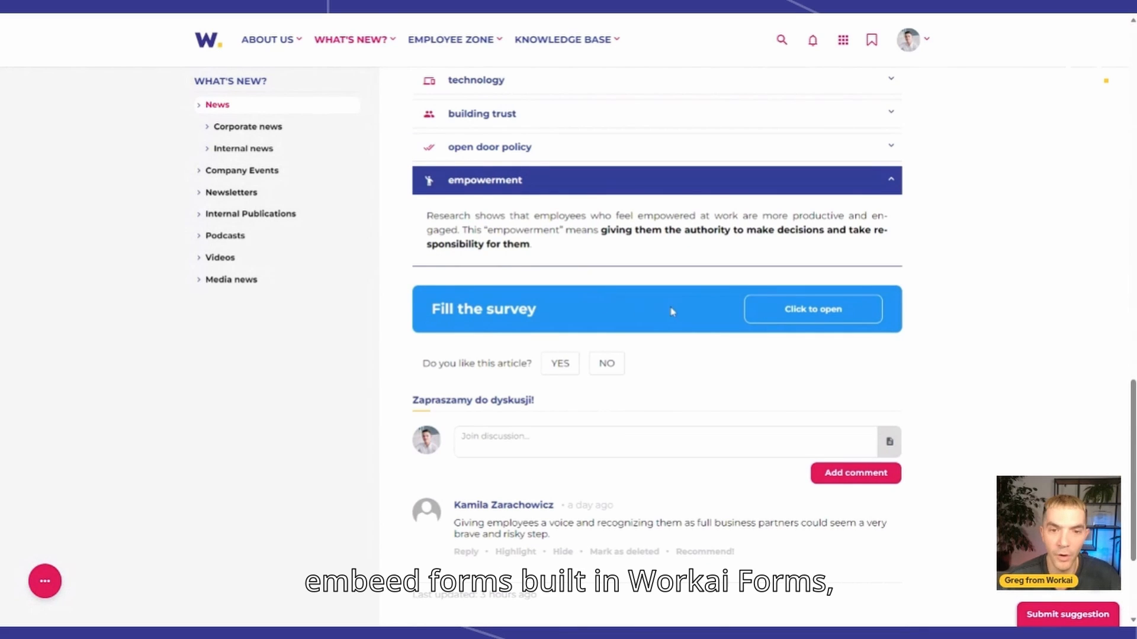
Preview the article's embedded survey through section 4 of 5 and close it without submitting answers
left_click(838, 309)
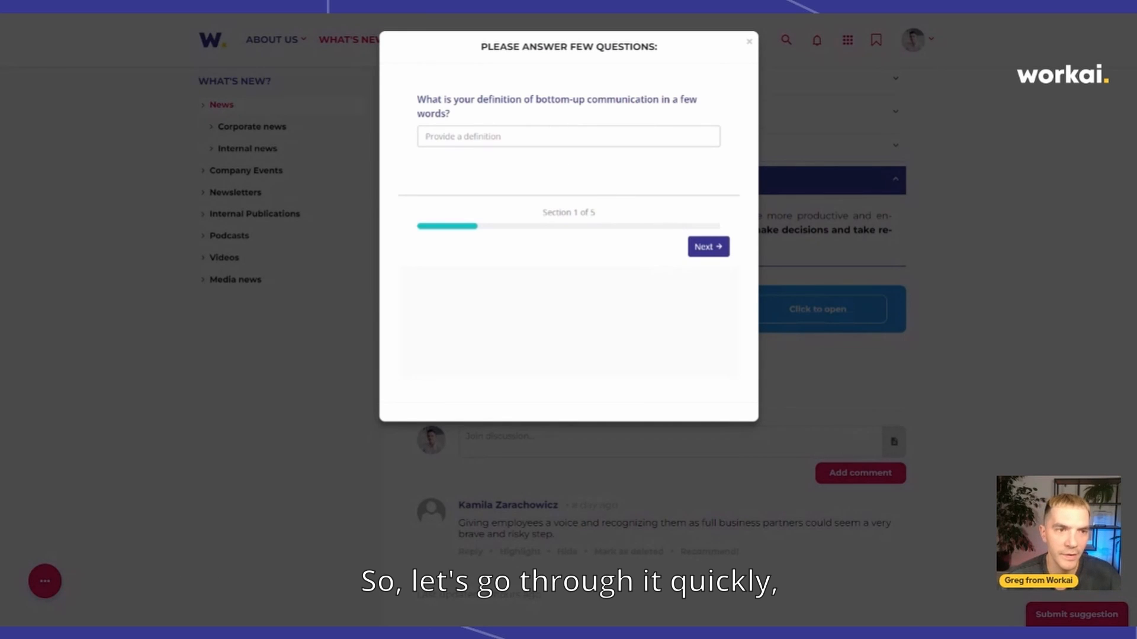
left_click(708, 247)
left_click(708, 247)
left_click(704, 255)
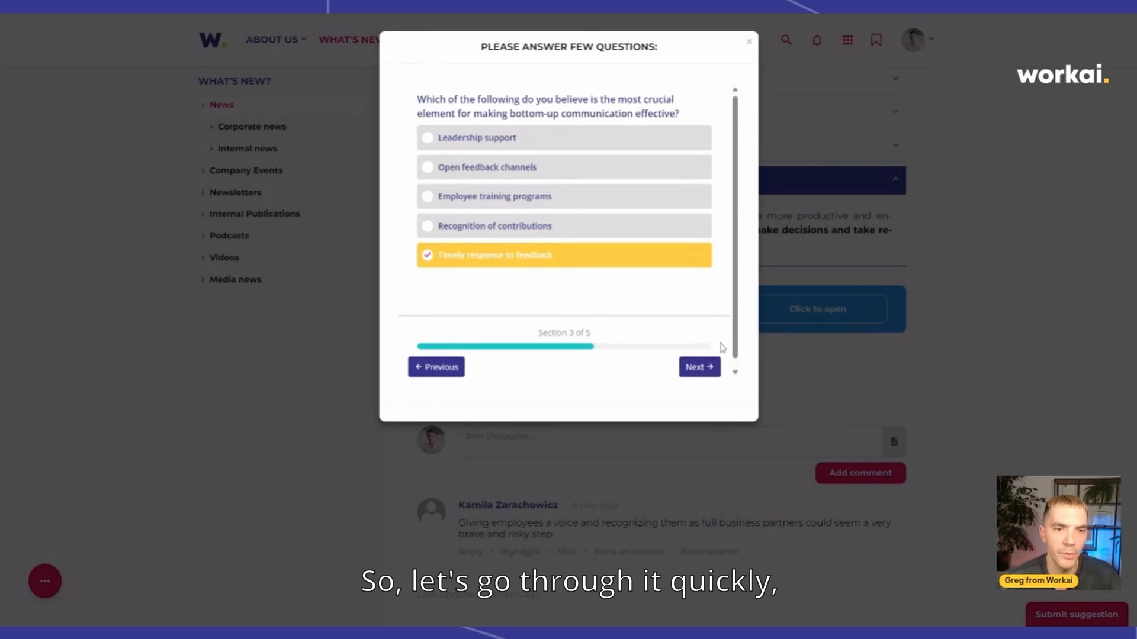
left_click(707, 369)
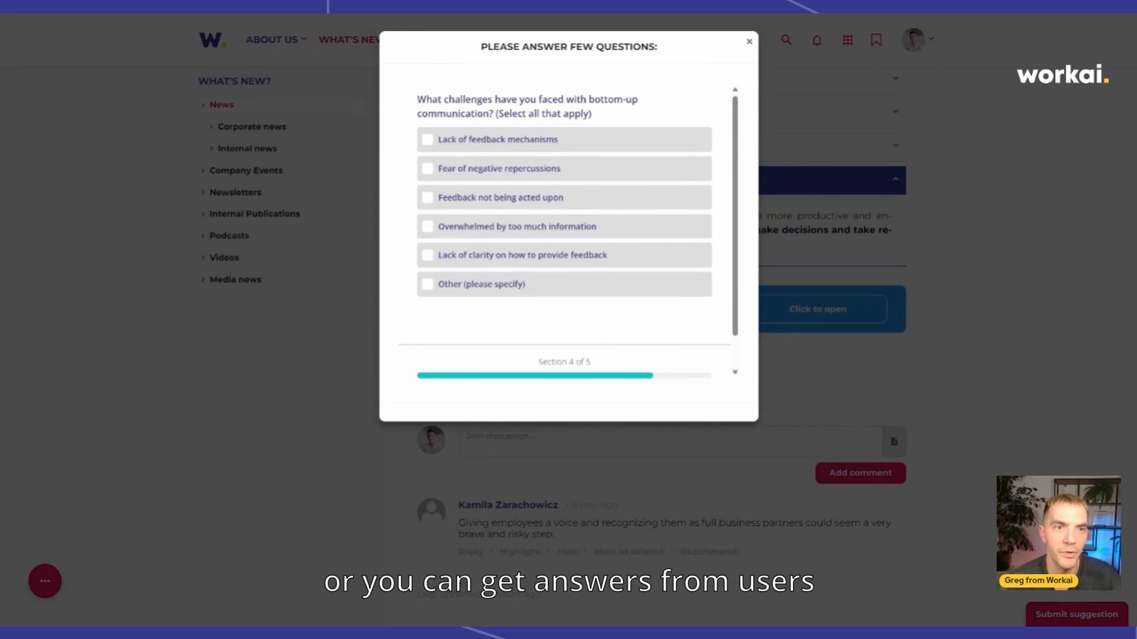
left_click(748, 42)
Answer YES to the "Do you like this article?" question below the article
scroll(533, 284, "down", 5)
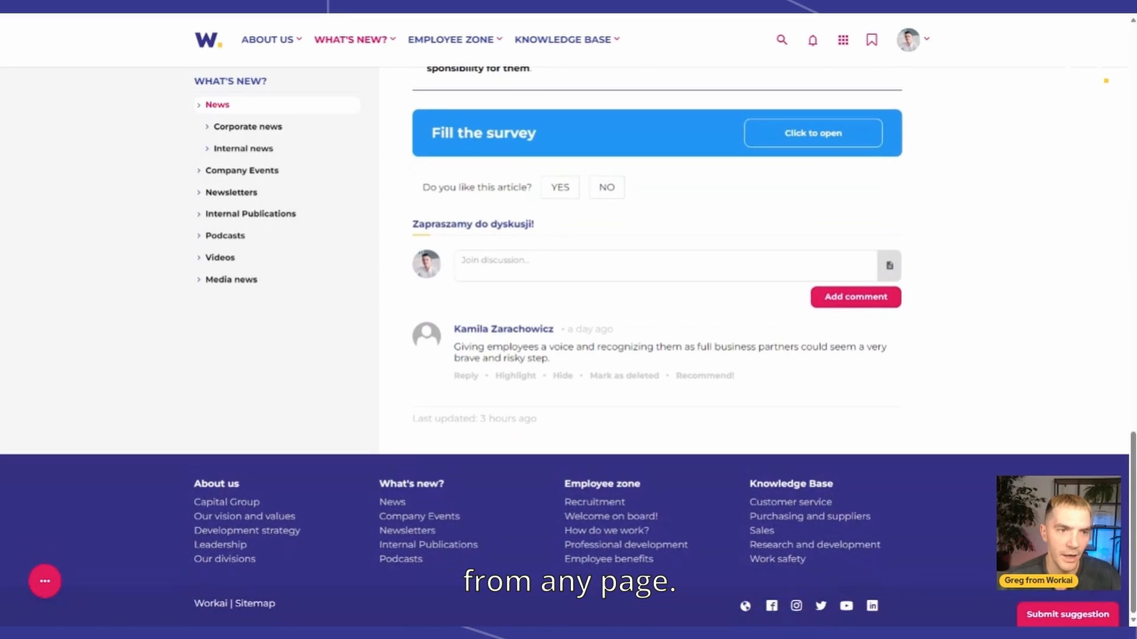
scroll(568, 346, "up", 2)
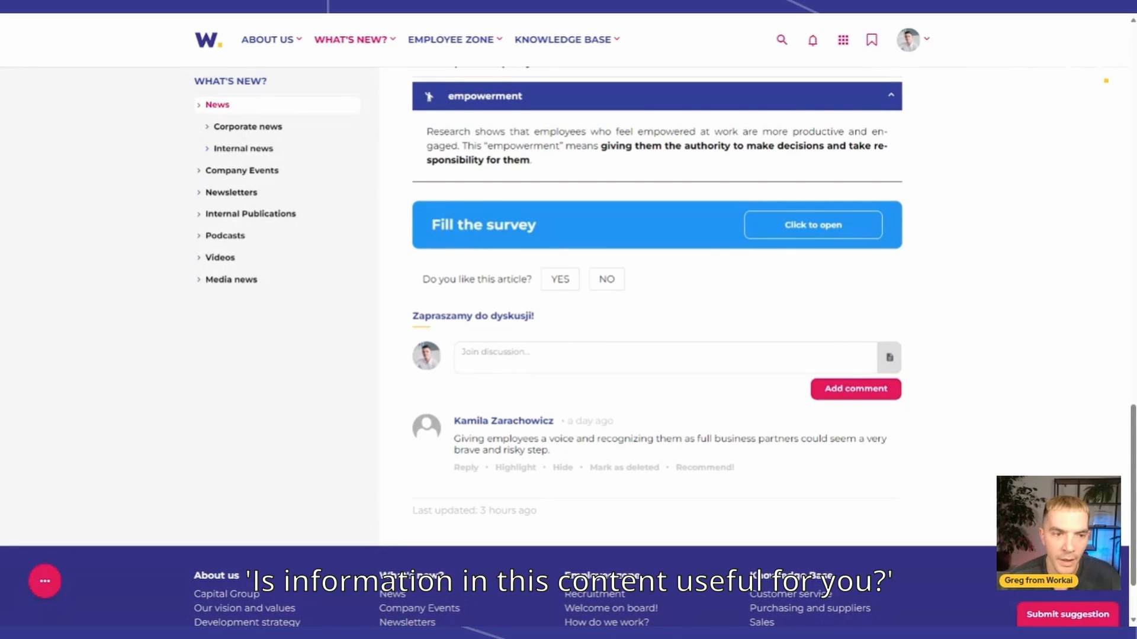
left_click(558, 284)
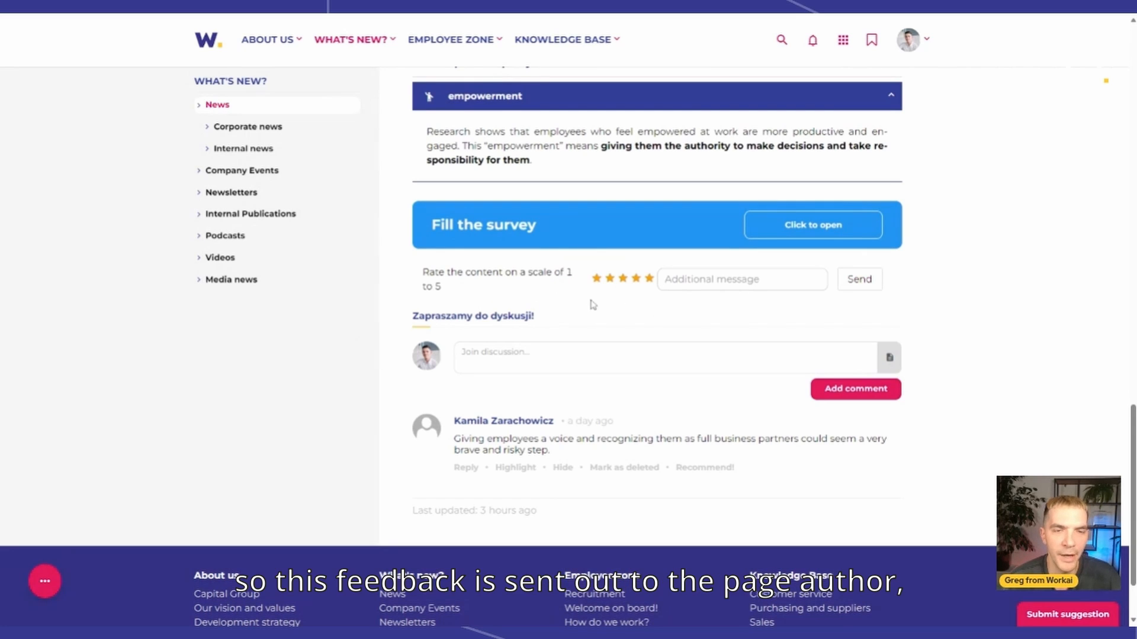
Review the news article page once more and return to its beginning
scroll(592, 305, "up", 8)
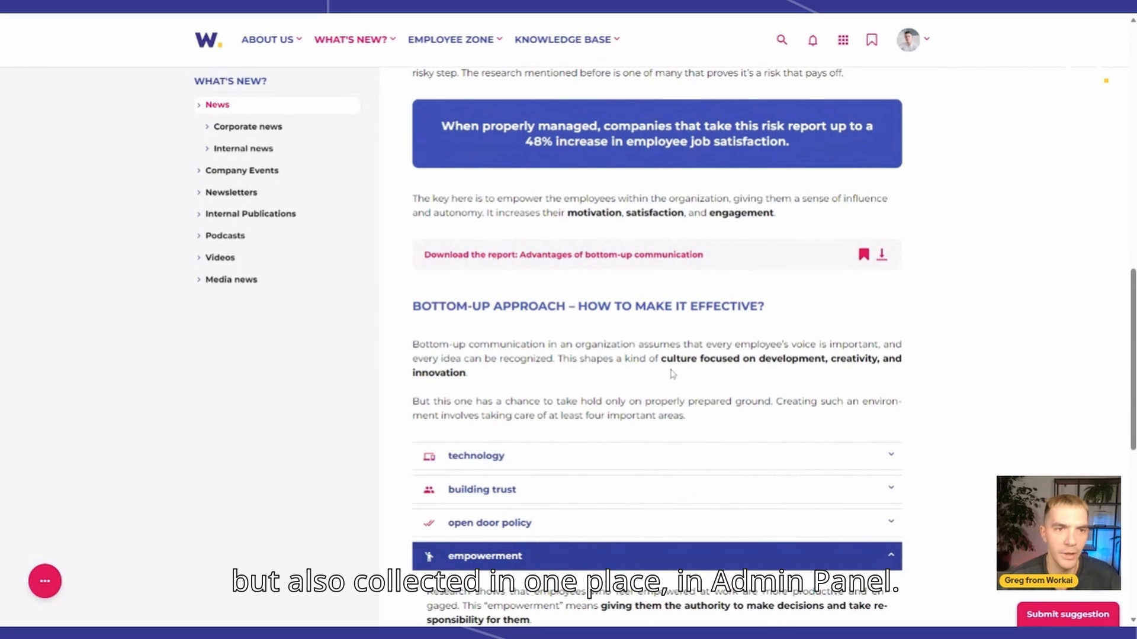
scroll(673, 373, "up", 13)
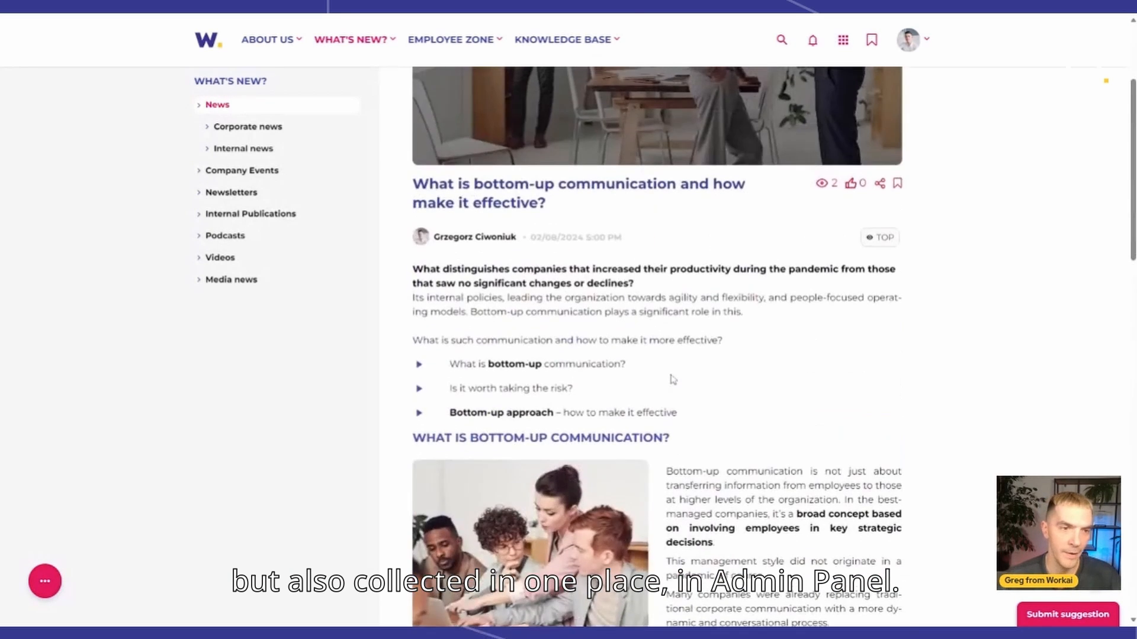
scroll(657, 296, "up", 2)
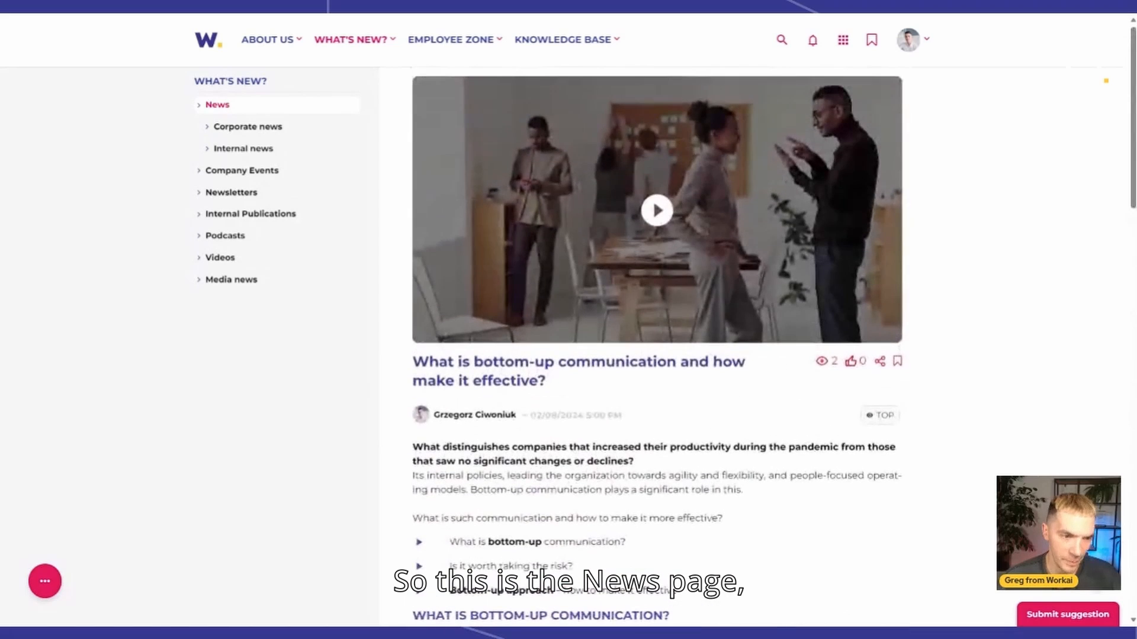
scroll(469, 447, "down", 3)
scroll(411, 379, "up", 3)
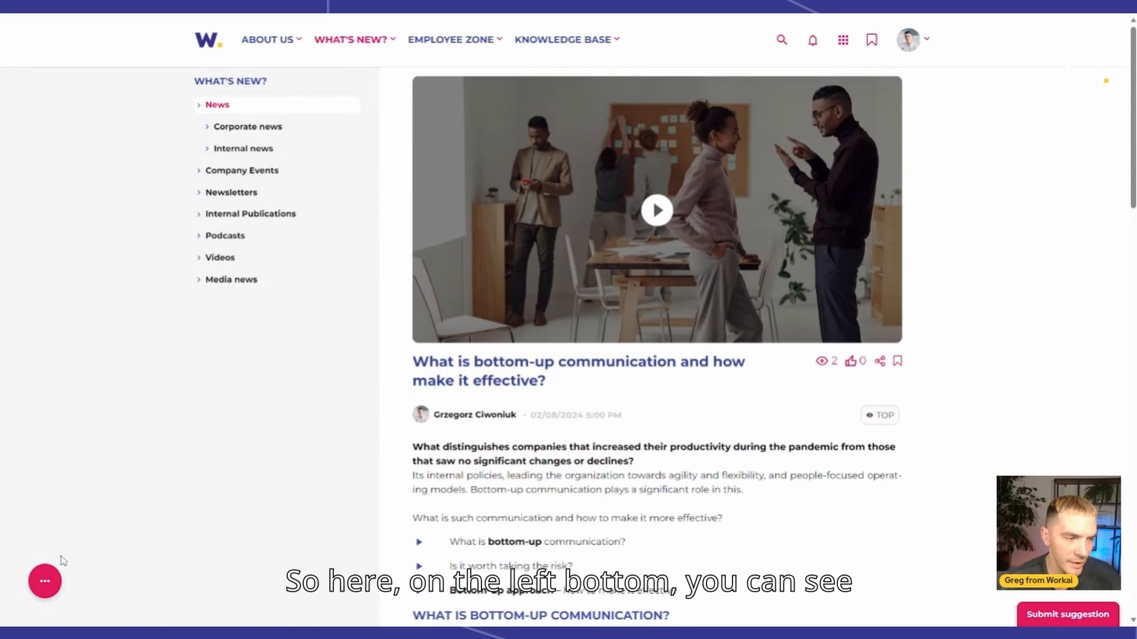
scroll(71, 562, "down", 5)
scroll(65, 571, "up", 5)
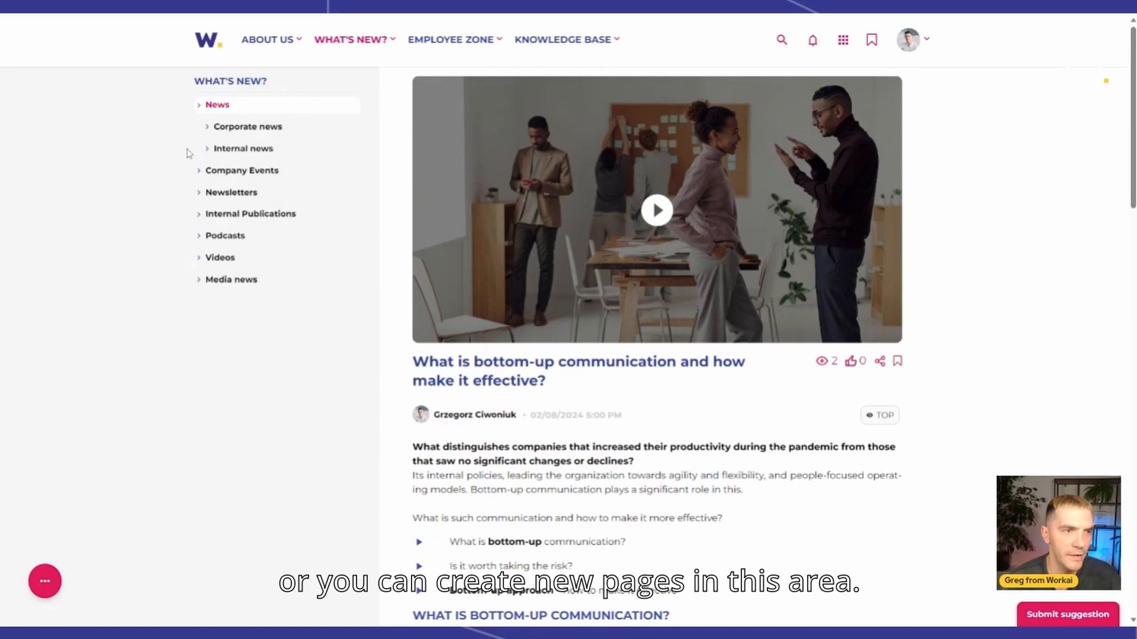
Open the bottom-up communication article in edit mode and look over its editable layout
mouse_move(52, 575)
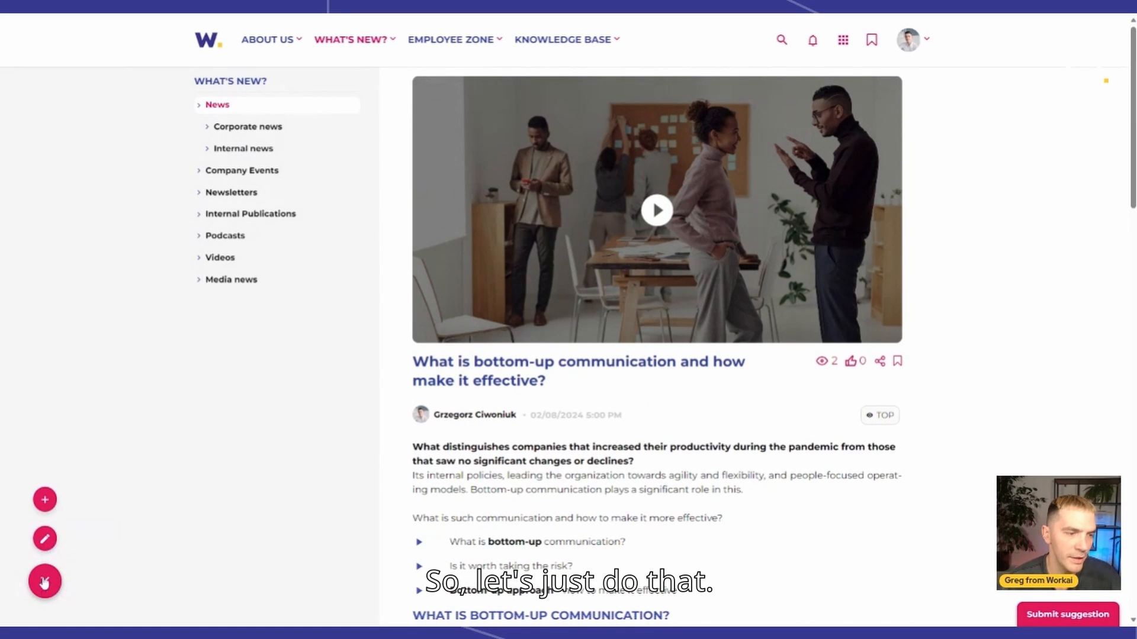
left_click(45, 539)
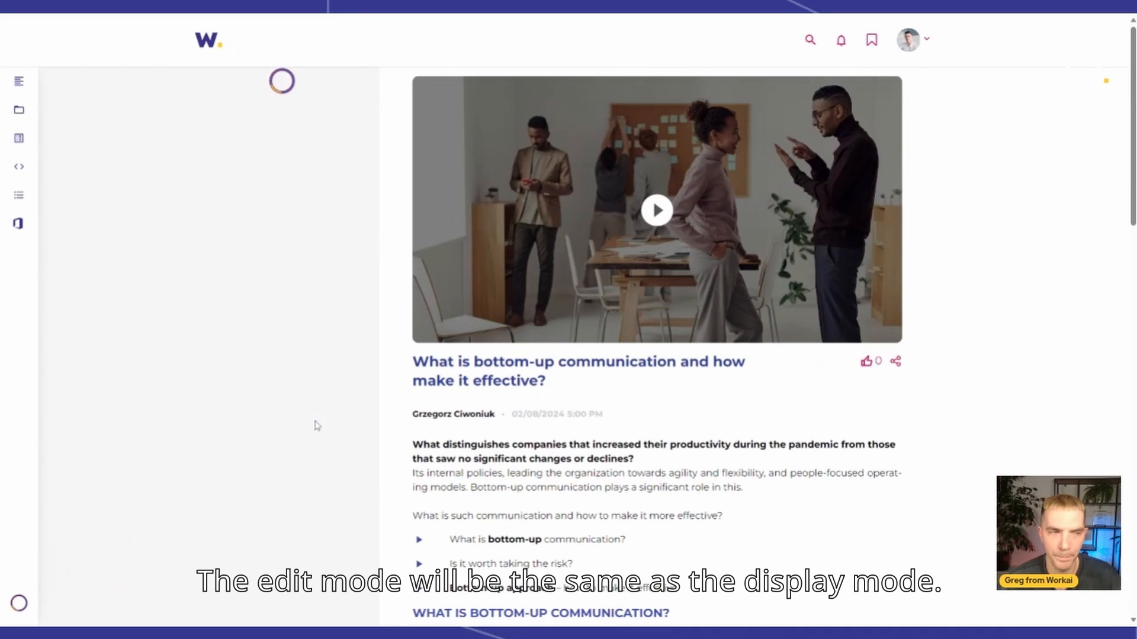
scroll(310, 444, "down", 1)
scroll(350, 444, "up", 2)
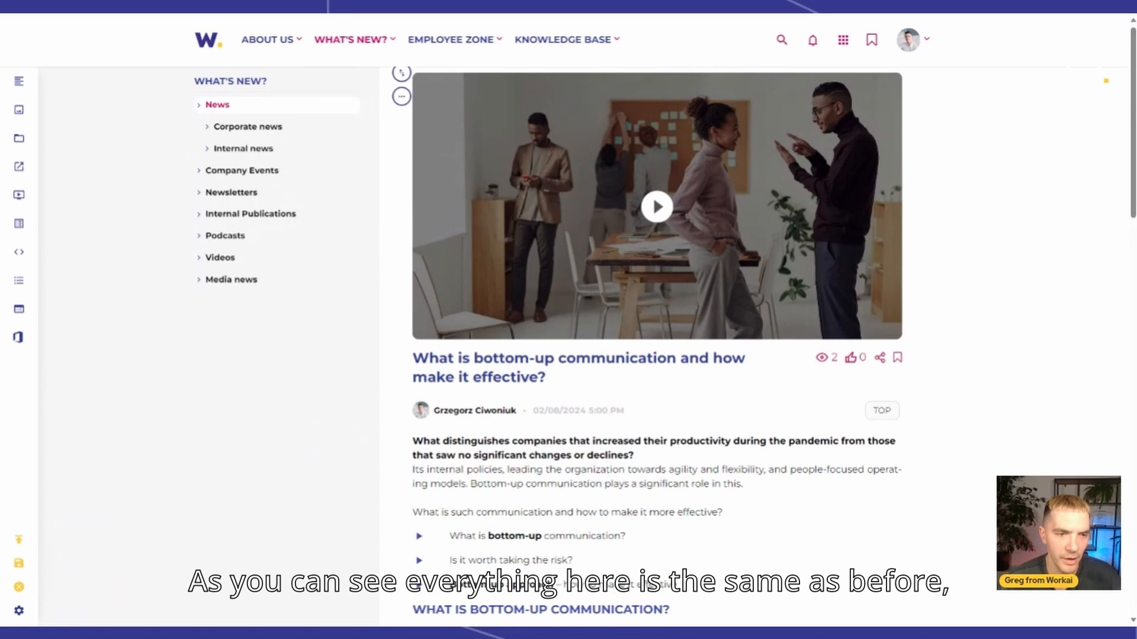
scroll(529, 310, "down", 5)
scroll(530, 310, "up", 3)
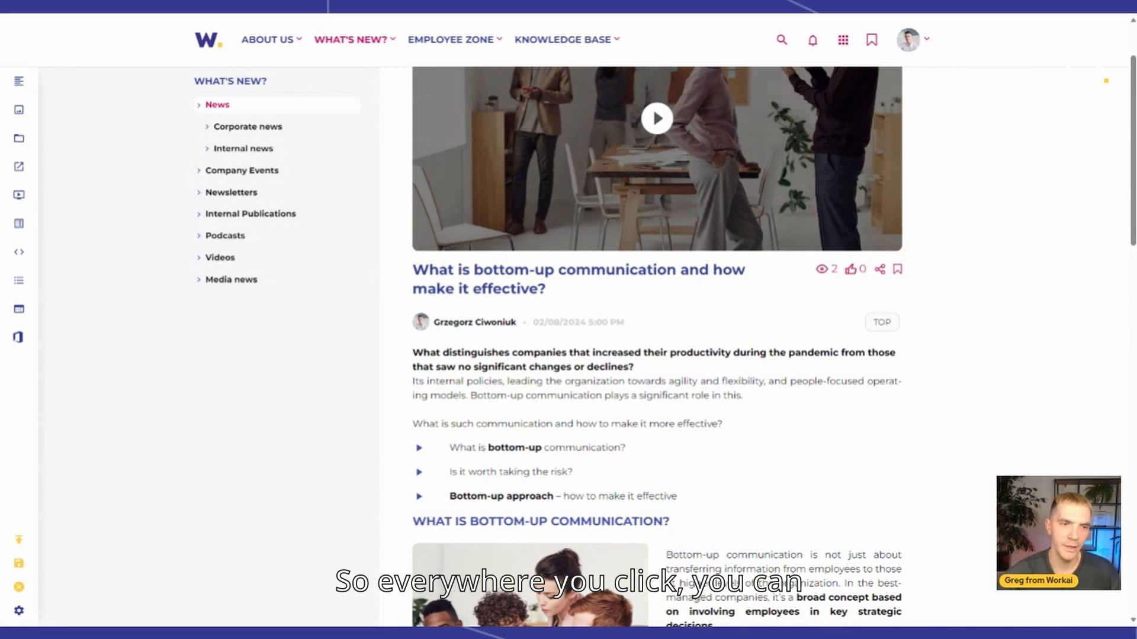
Append "Read more here!" to the article title and insert a line break after the bold opening question
left_click(545, 288)
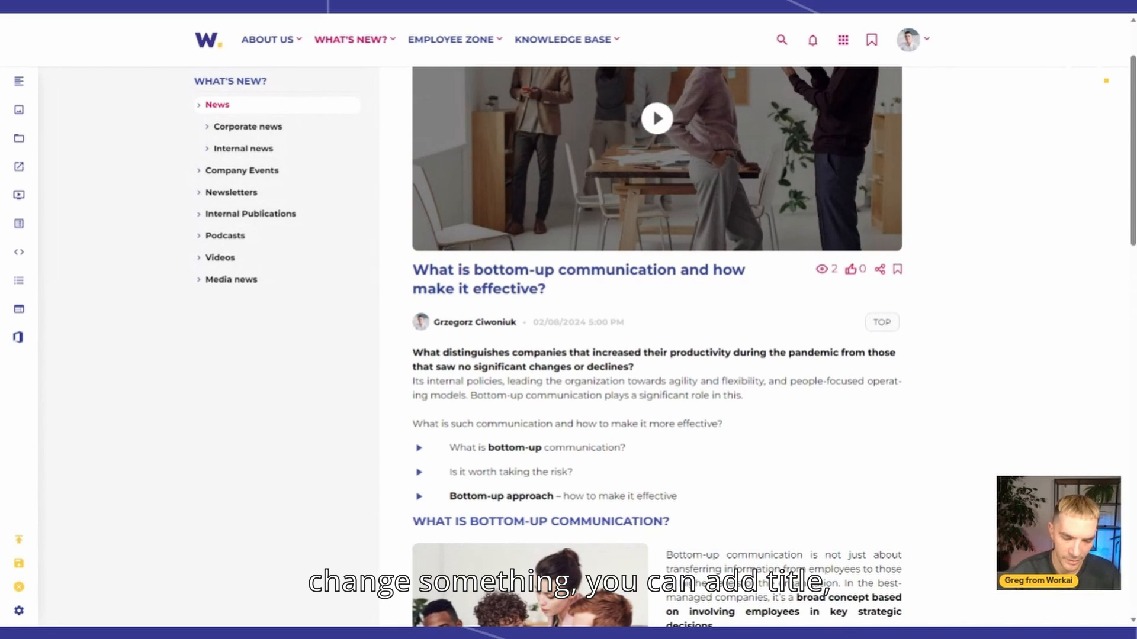
type("Rea")
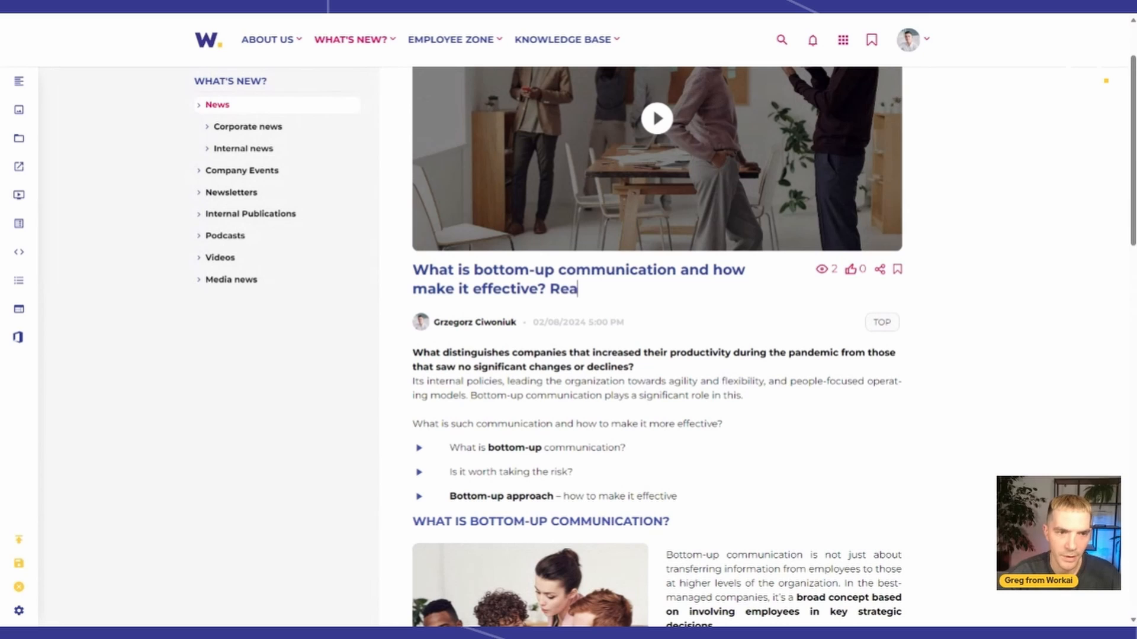
type("d more here!")
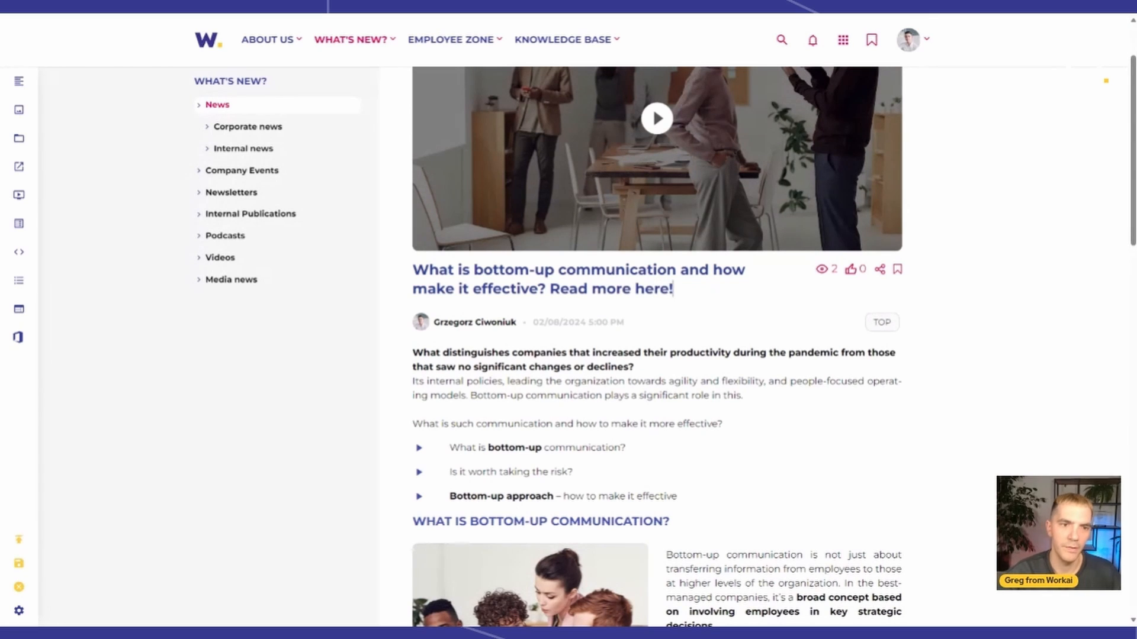
left_click(634, 367)
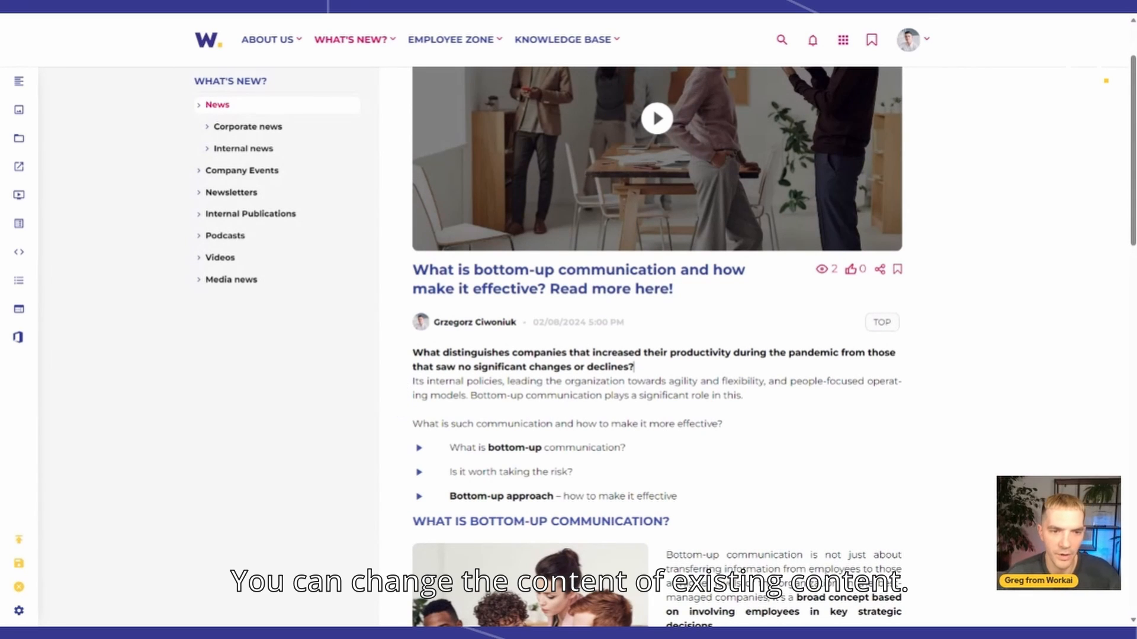
key("Return")
Link the paragraph starting "Its internal policies" to the FAQ - Intranet features page, set to open in a new tab
left_click_drag(744, 410, 413, 396)
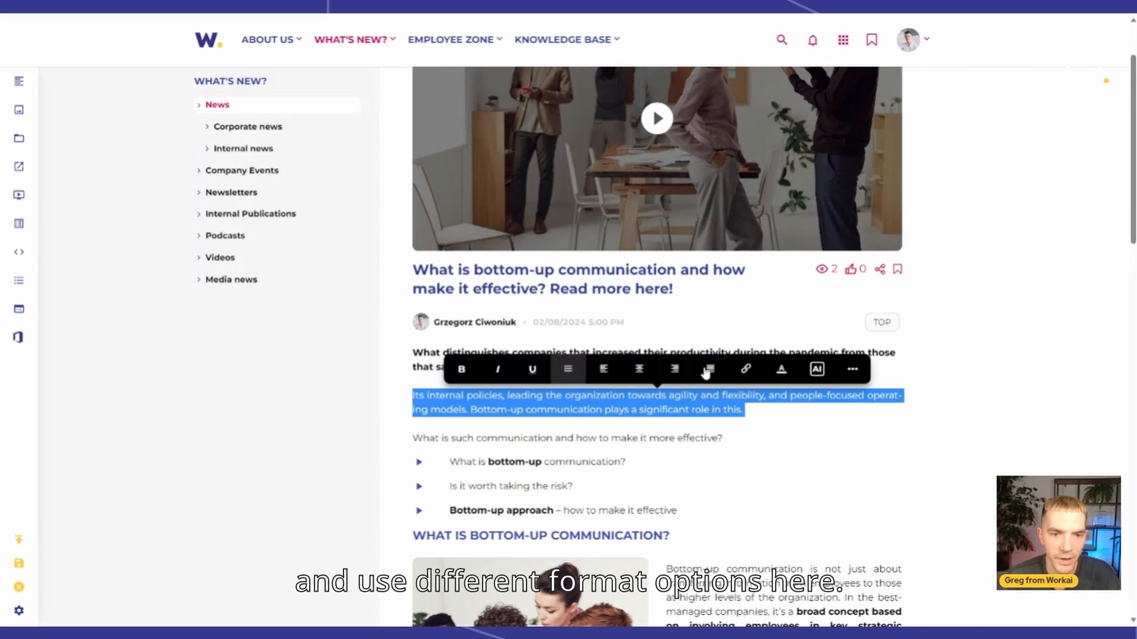
left_click(747, 370)
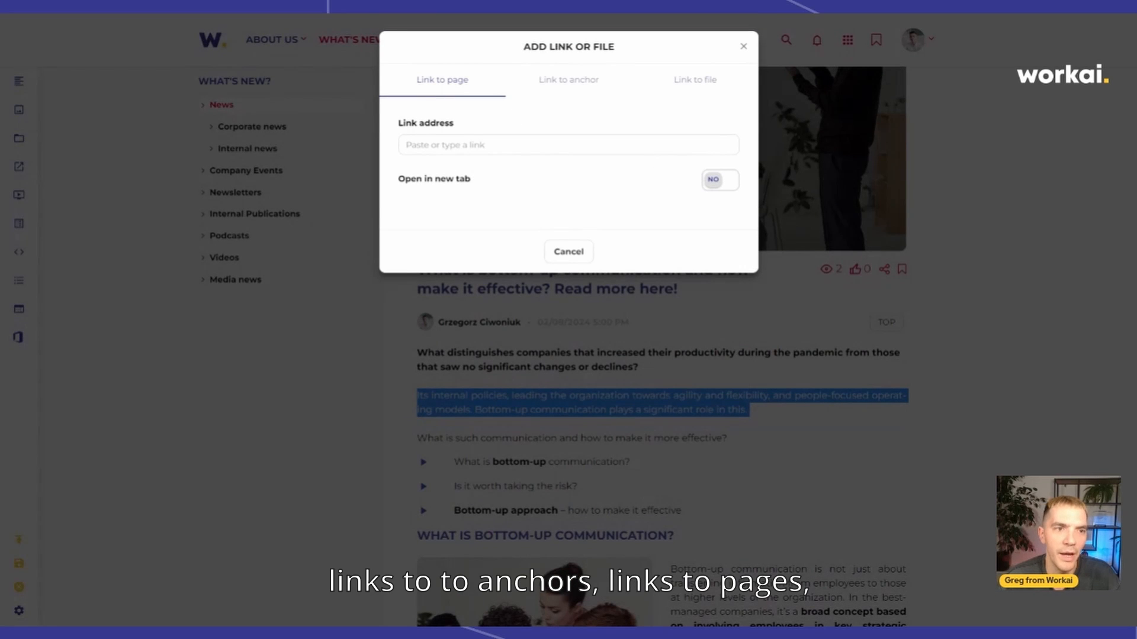
left_click(450, 144)
type("intra")
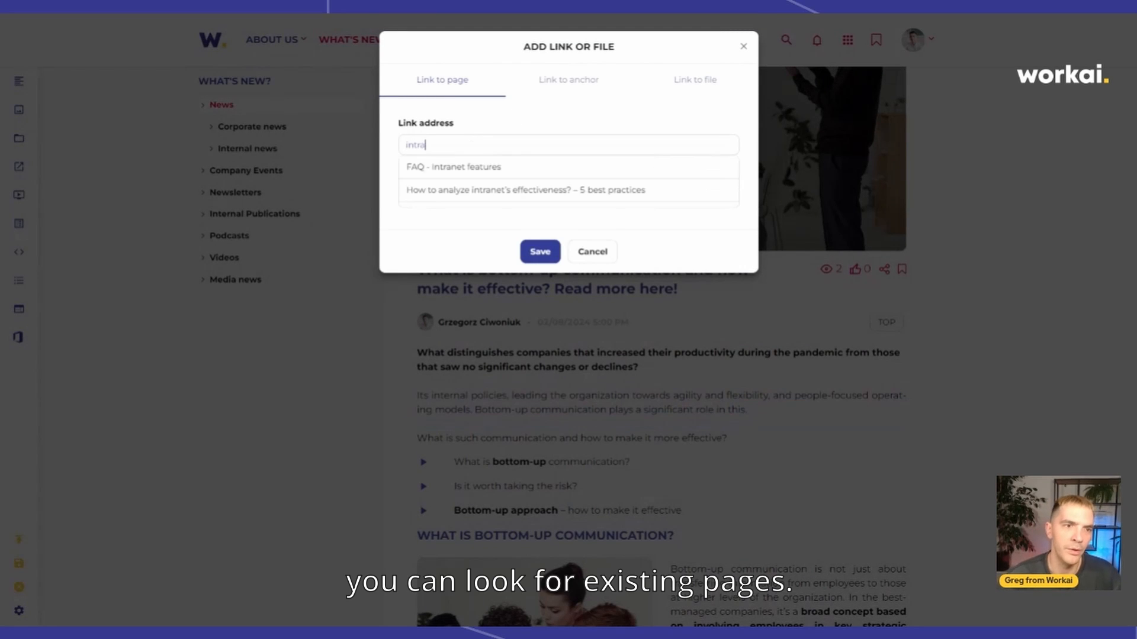
left_click(519, 168)
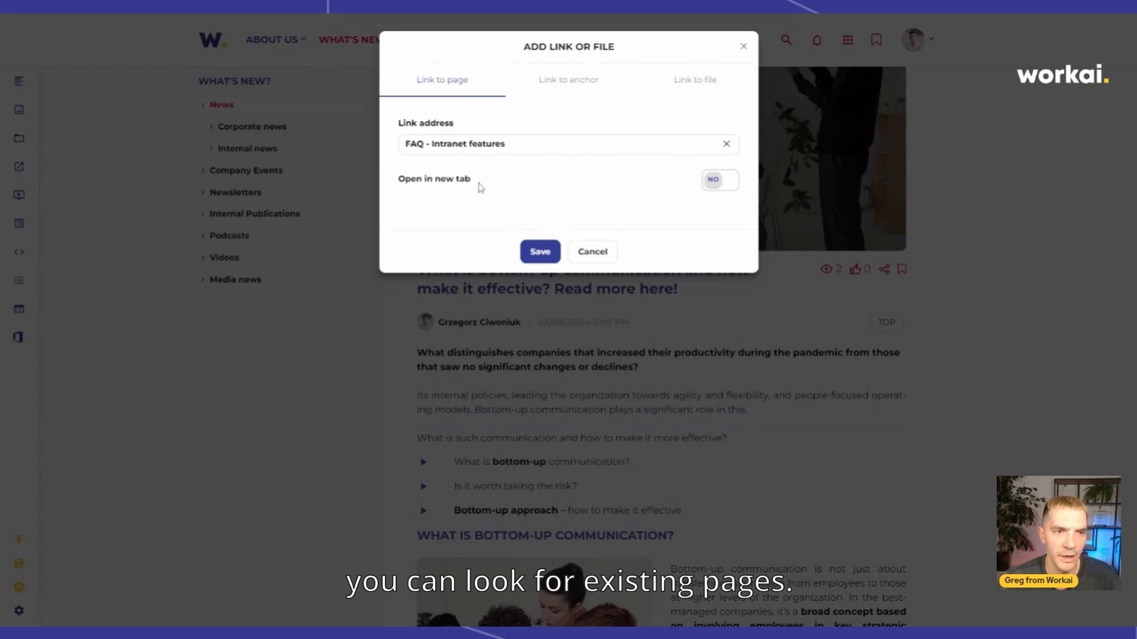
left_click(714, 180)
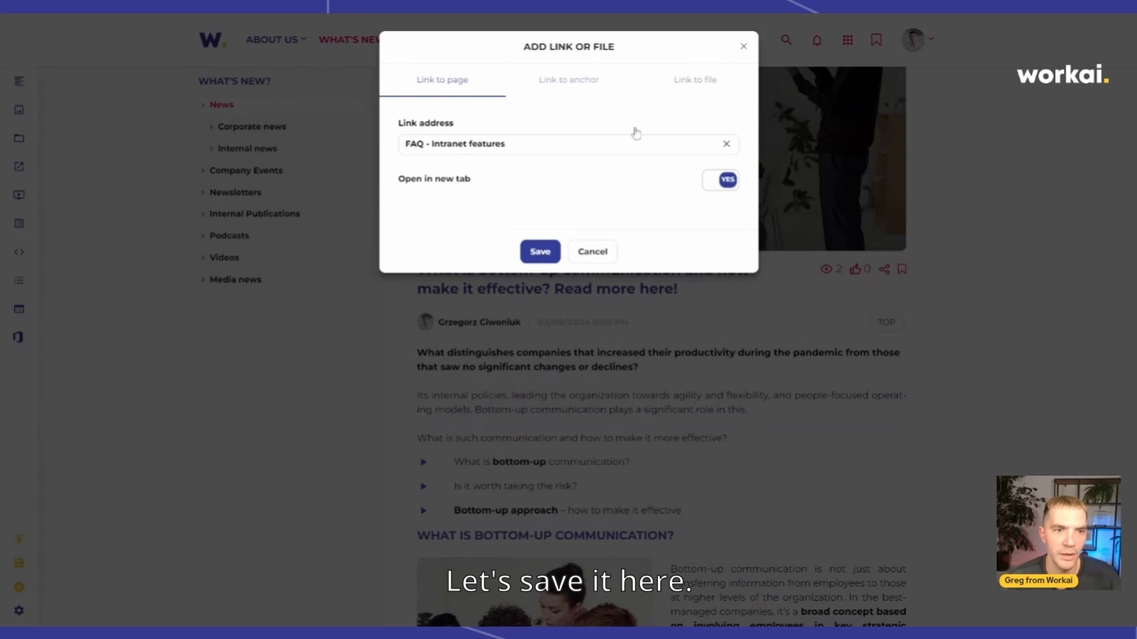
left_click(540, 252)
left_click(734, 415)
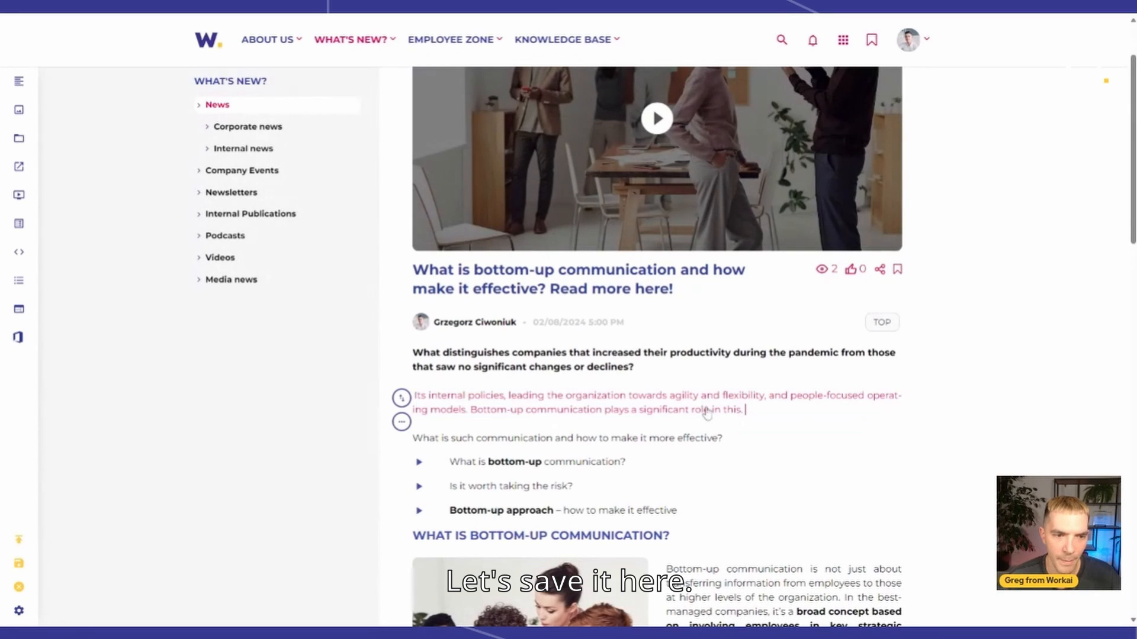
Shorten the first paragraph beside the team photo using the AI Make shorter option
scroll(707, 457, "down", 5)
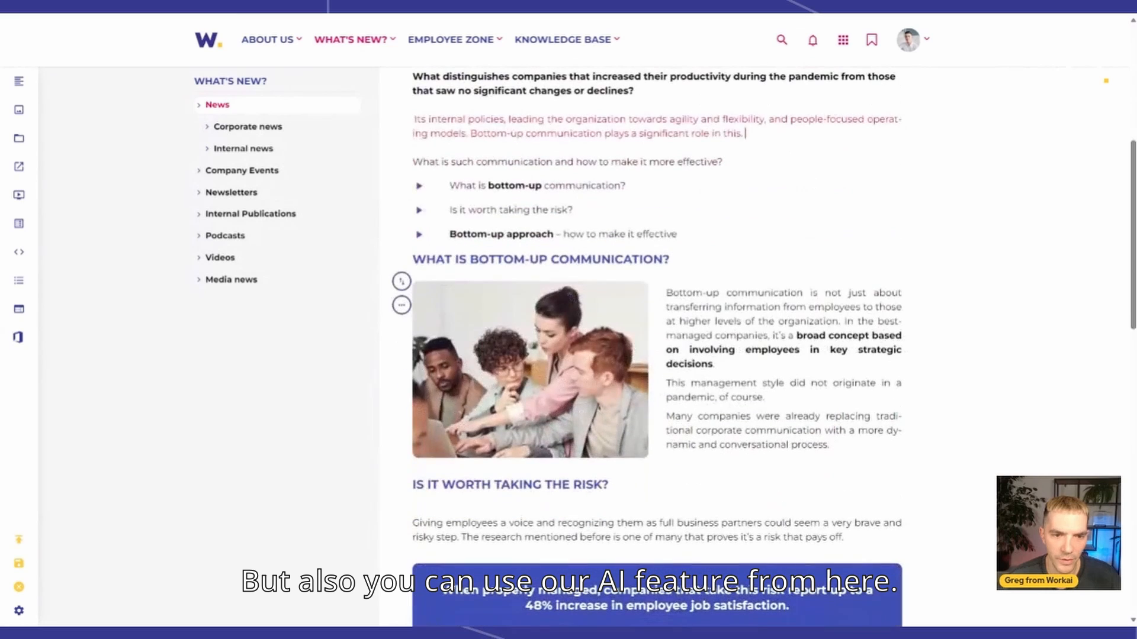
left_click_drag(688, 336, 666, 293)
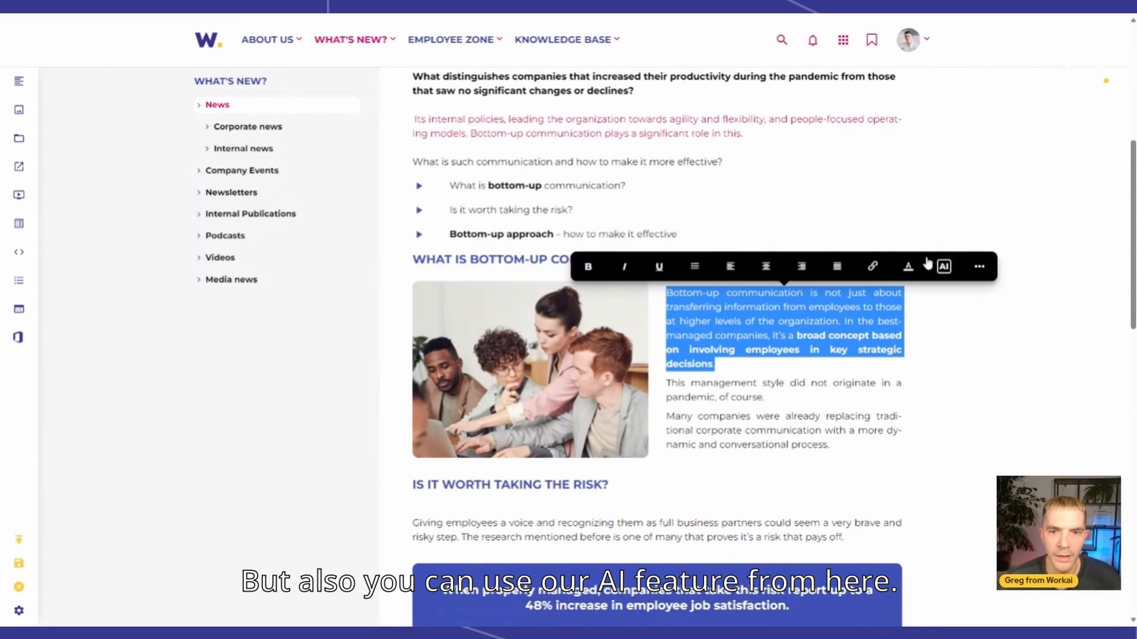
left_click(945, 267)
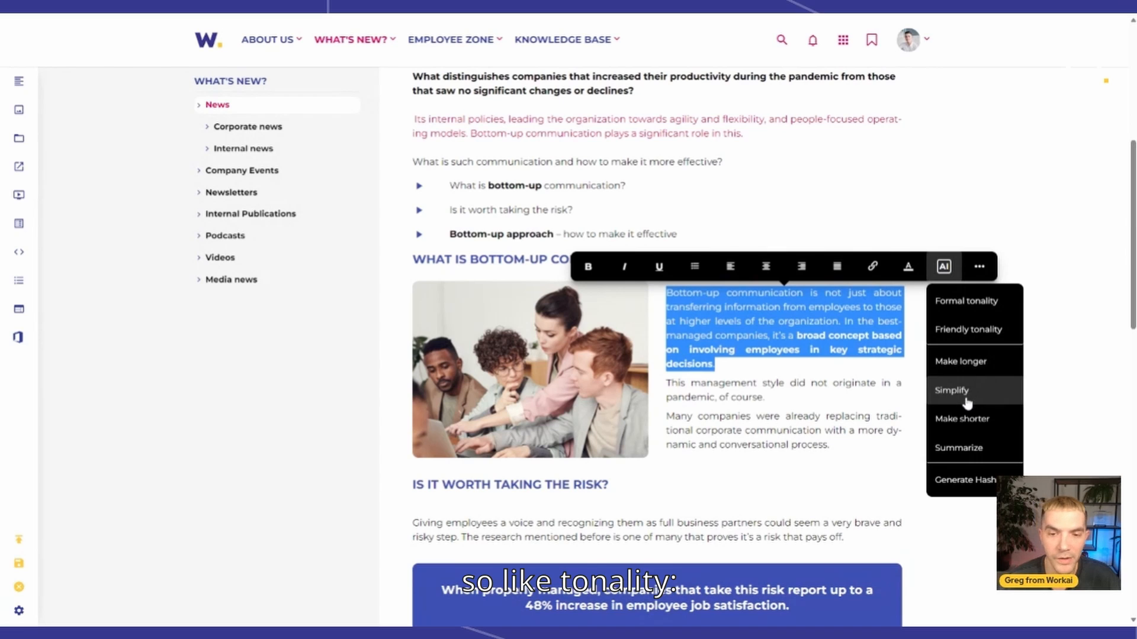
left_click(972, 421)
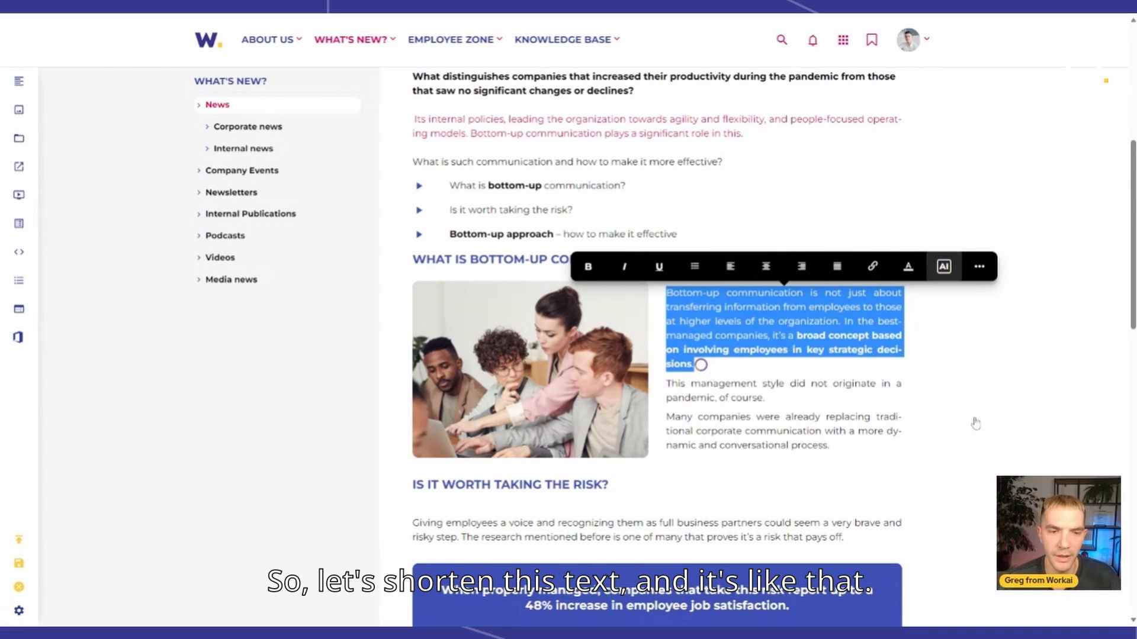
left_click_drag(770, 321, 666, 292)
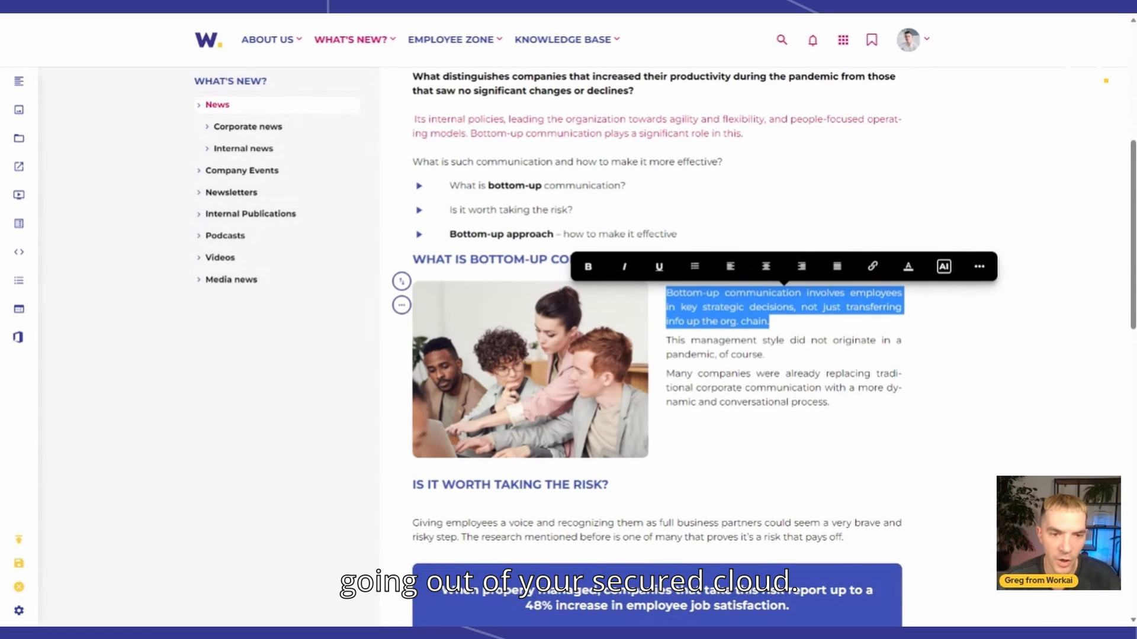
Look over the remaining editable text, file and accordion blocks of the article, and return to its opening section
left_click_drag(769, 355, 666, 341)
double_click(782, 388)
left_click(829, 403)
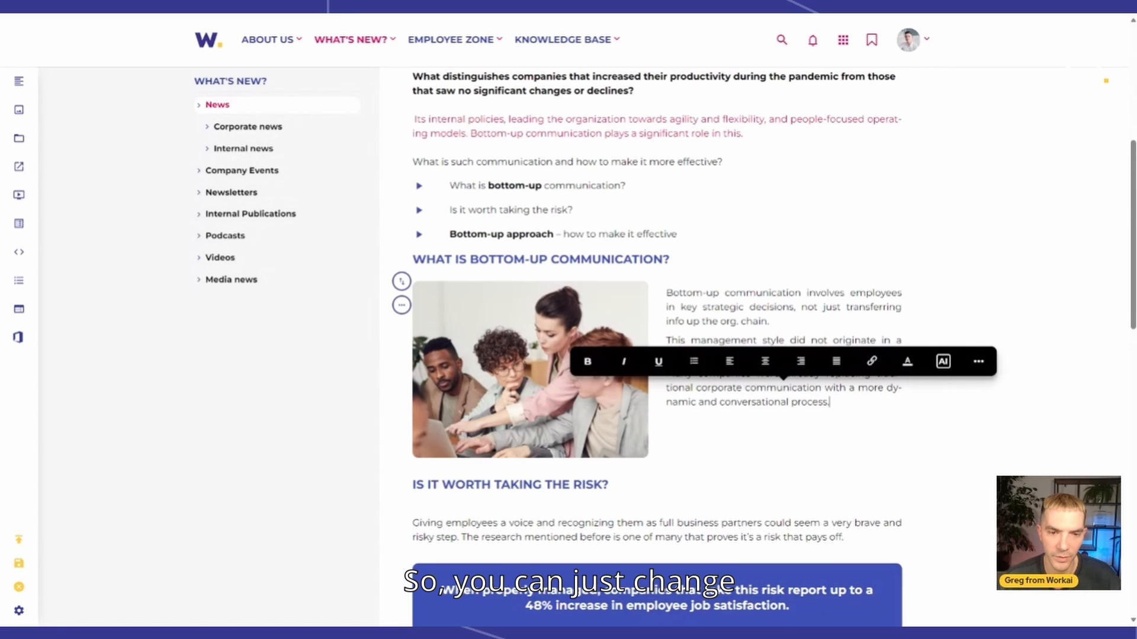
scroll(781, 367, "down", 3)
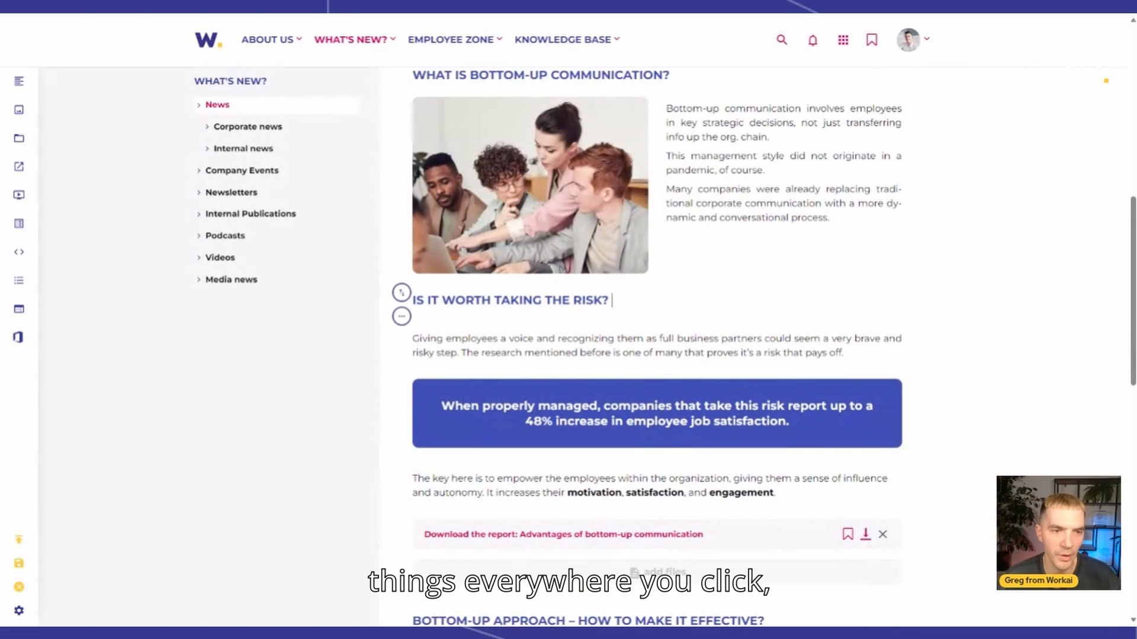
left_click(610, 300)
scroll(657, 350, "down", 3)
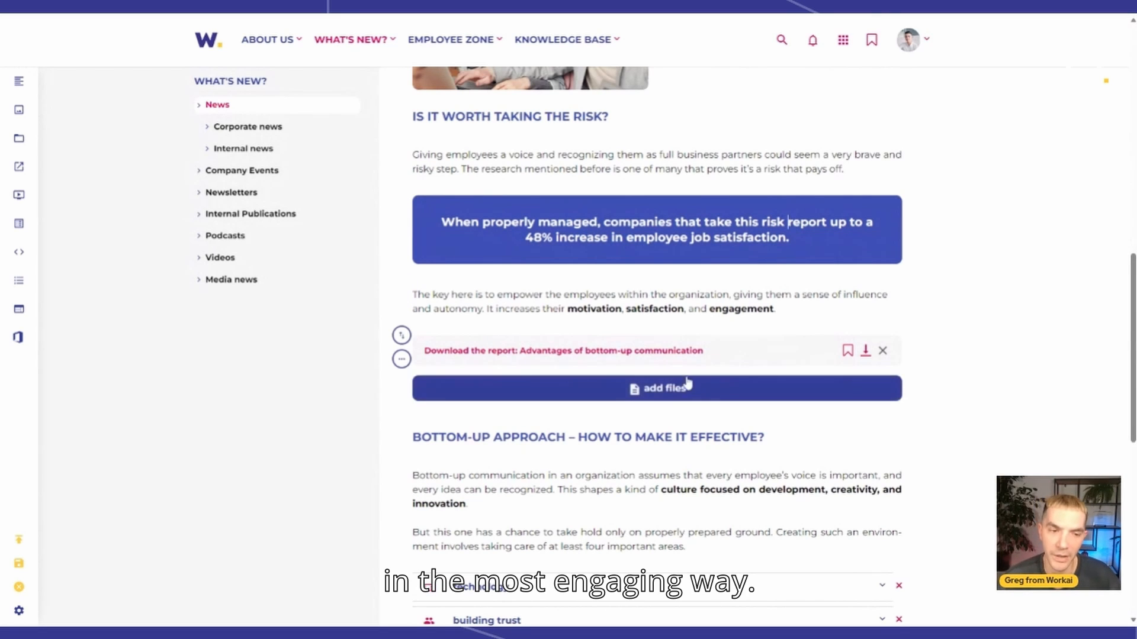
scroll(657, 385, "down", 3)
scroll(644, 271, "down", 3)
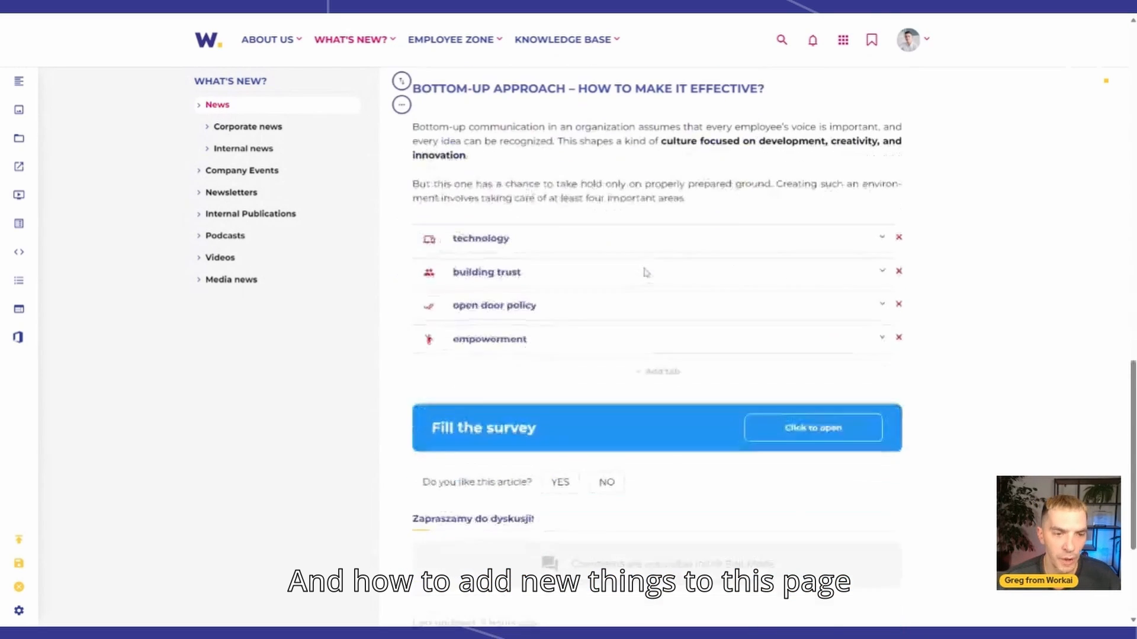
scroll(644, 271, "up", 10)
scroll(621, 338, "up", 2)
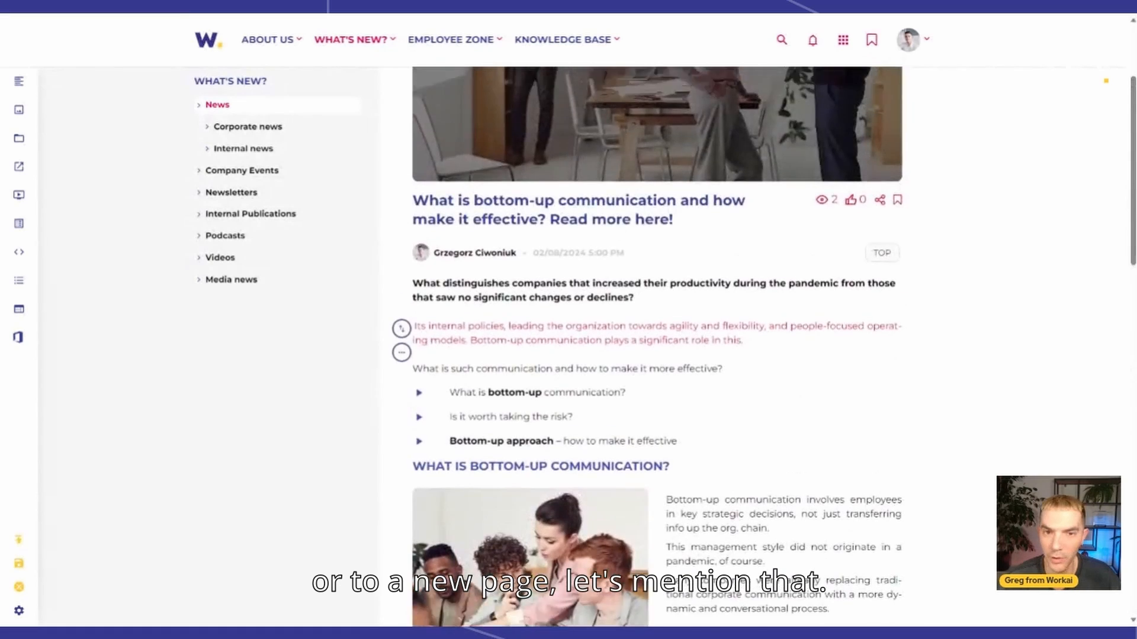
scroll(620, 339, "down", 1)
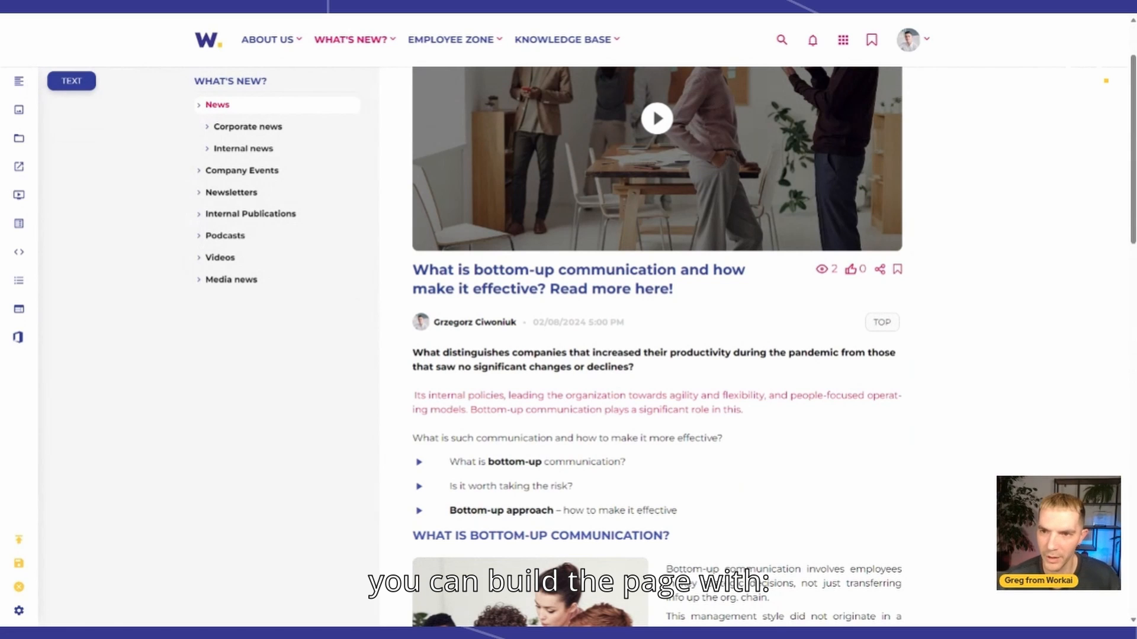
Browse the available page block categories: text, images, files, links, videos and content
left_click(19, 82)
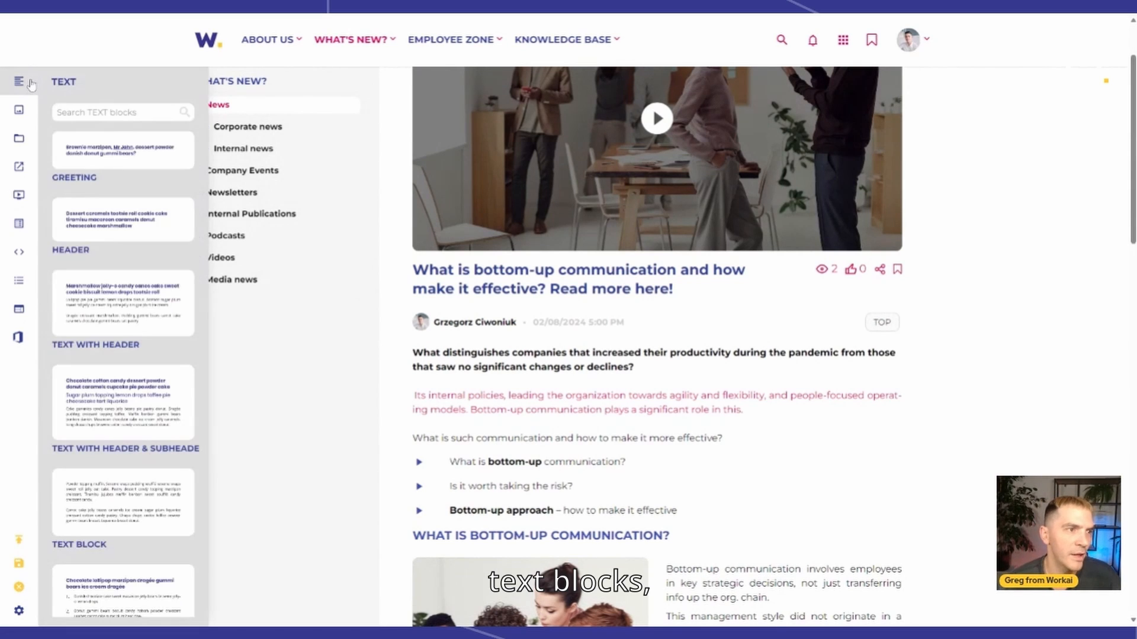
left_click(19, 109)
left_click(19, 138)
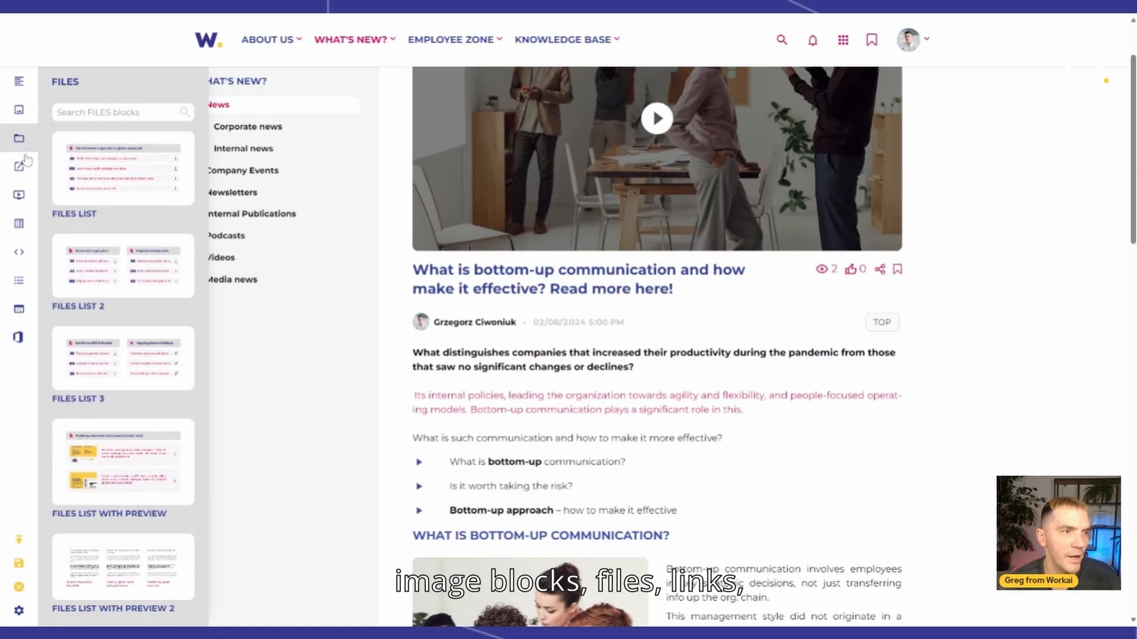
left_click(19, 166)
left_click(19, 195)
left_click(19, 224)
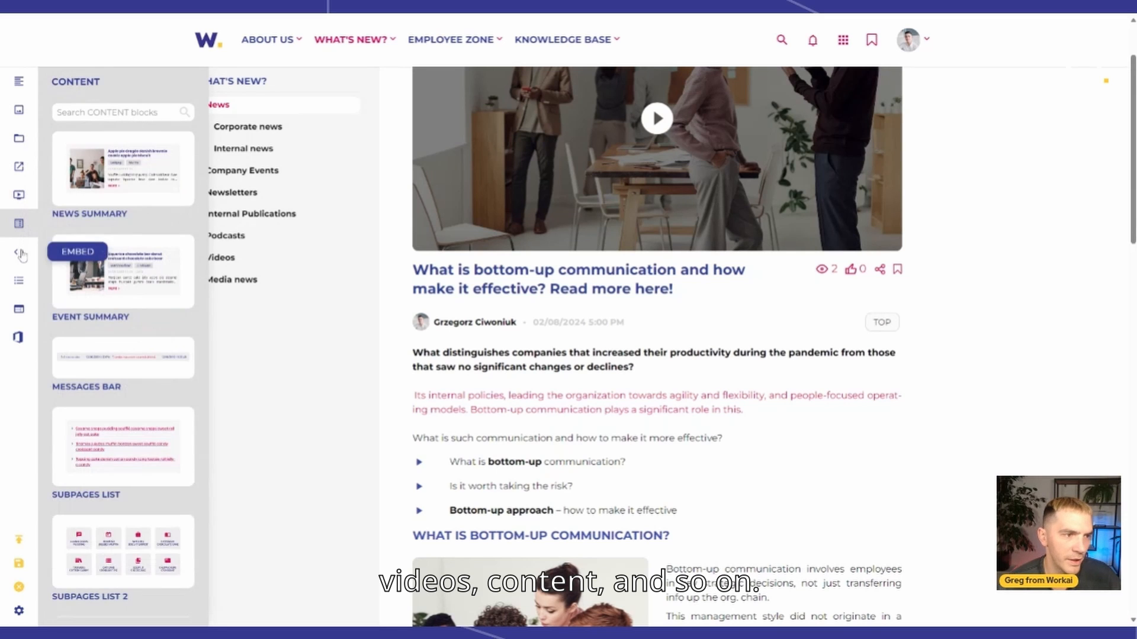
Insert a Quote text block between the line "What is such communication and how to make it more effective?" and the bulleted list
left_click(19, 81)
scroll(124, 296, "down", 8)
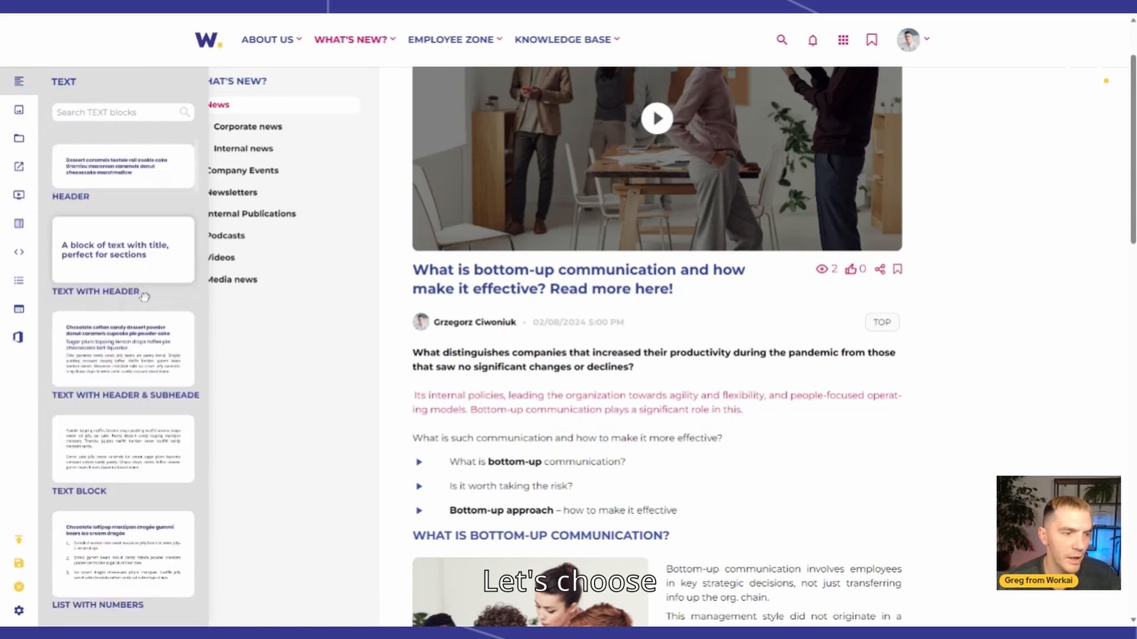
scroll(265, 401, "down", 2)
scroll(136, 322, "down", 12)
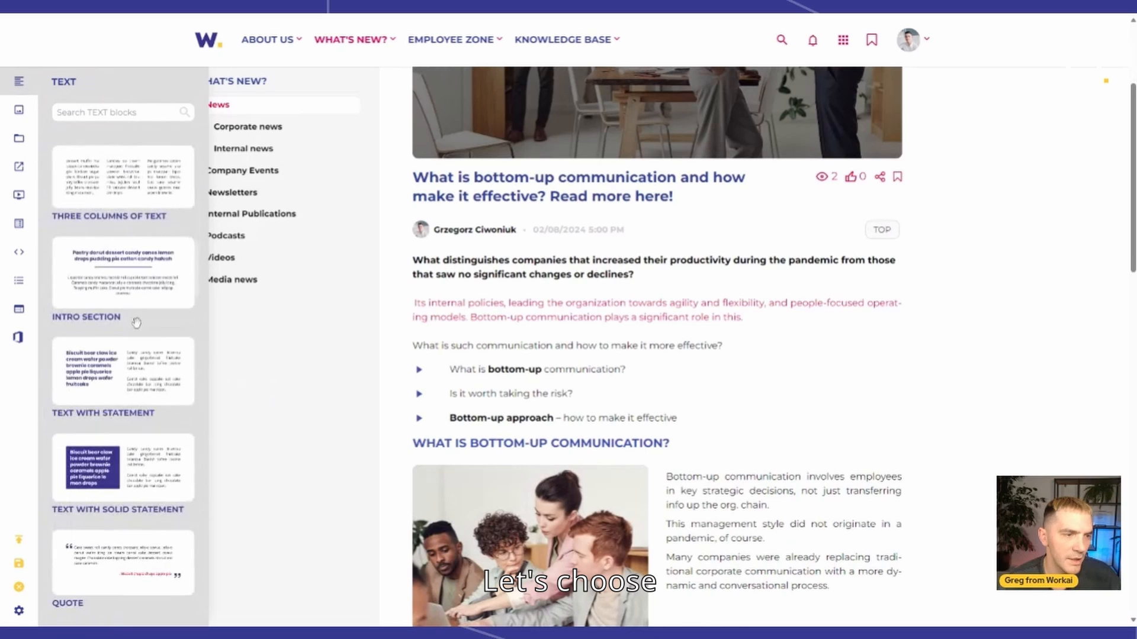
left_click_drag(136, 323, 683, 386)
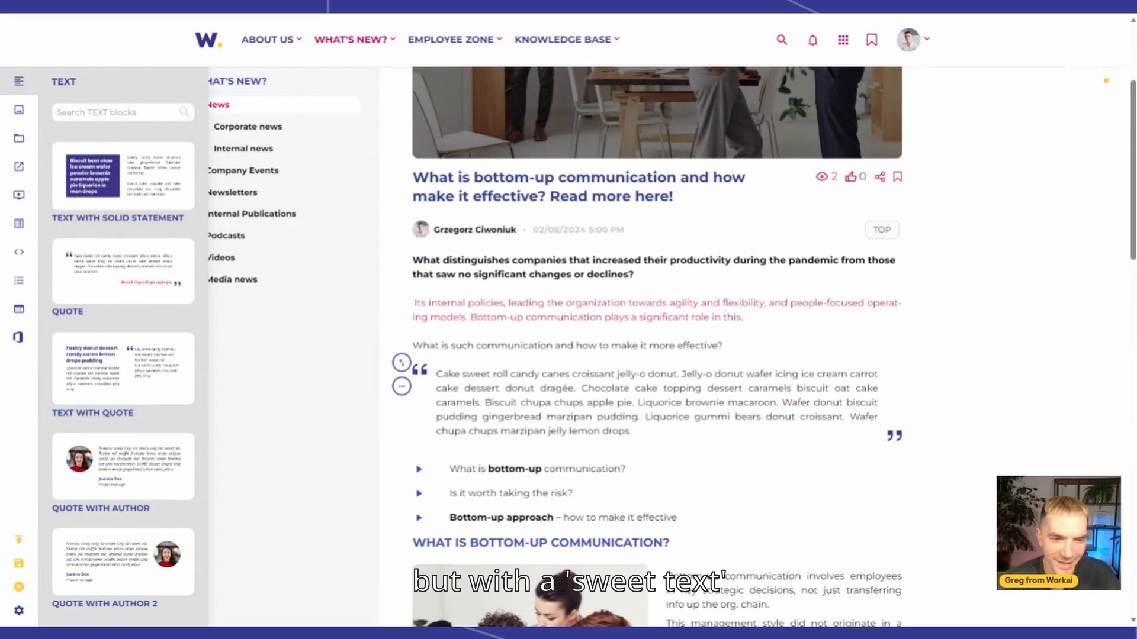
Move the quote's last two sentences, from "Liquorice gummi bears", into a separate bold paragraph beginning with a dash
left_click(644, 417)
key("Return")
key("Return")
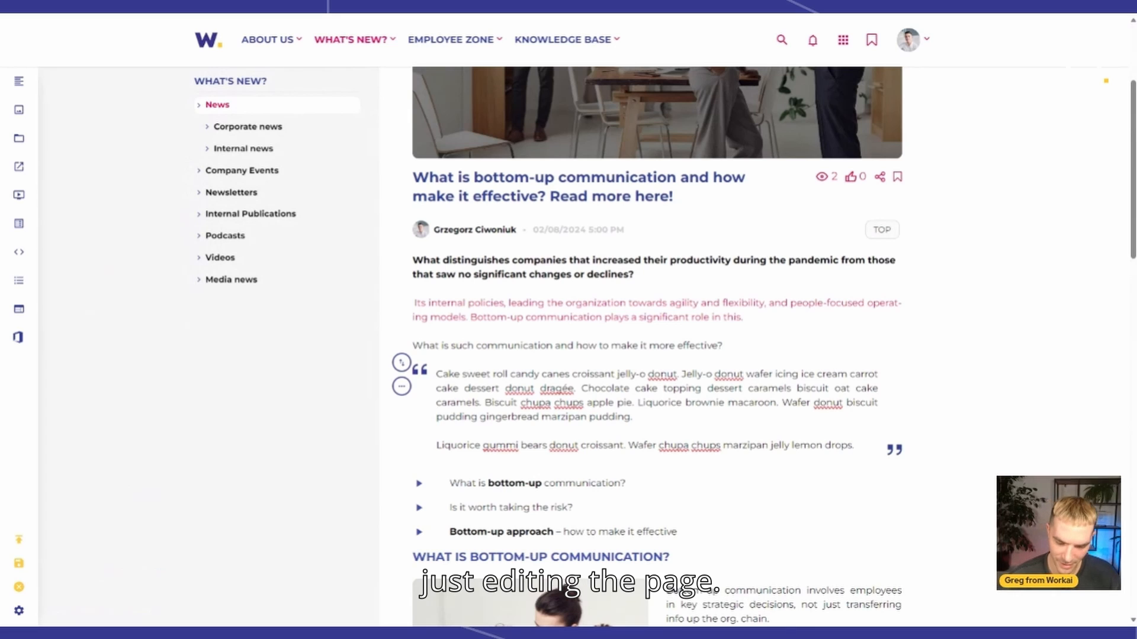
key("shift+Home")
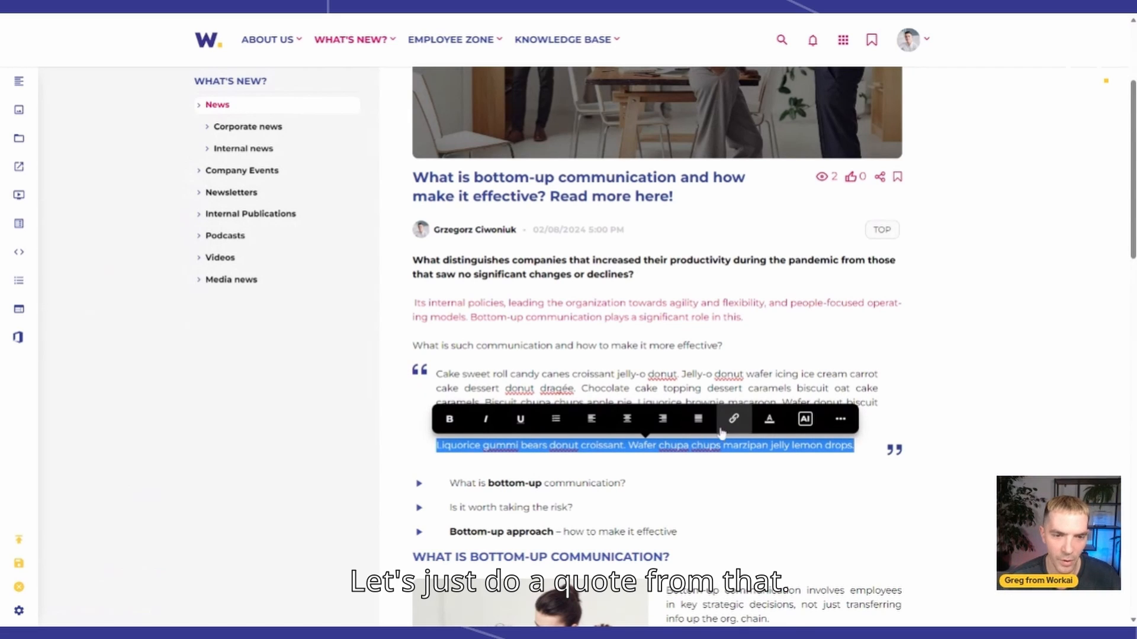
key("ctrl+b")
key("Left")
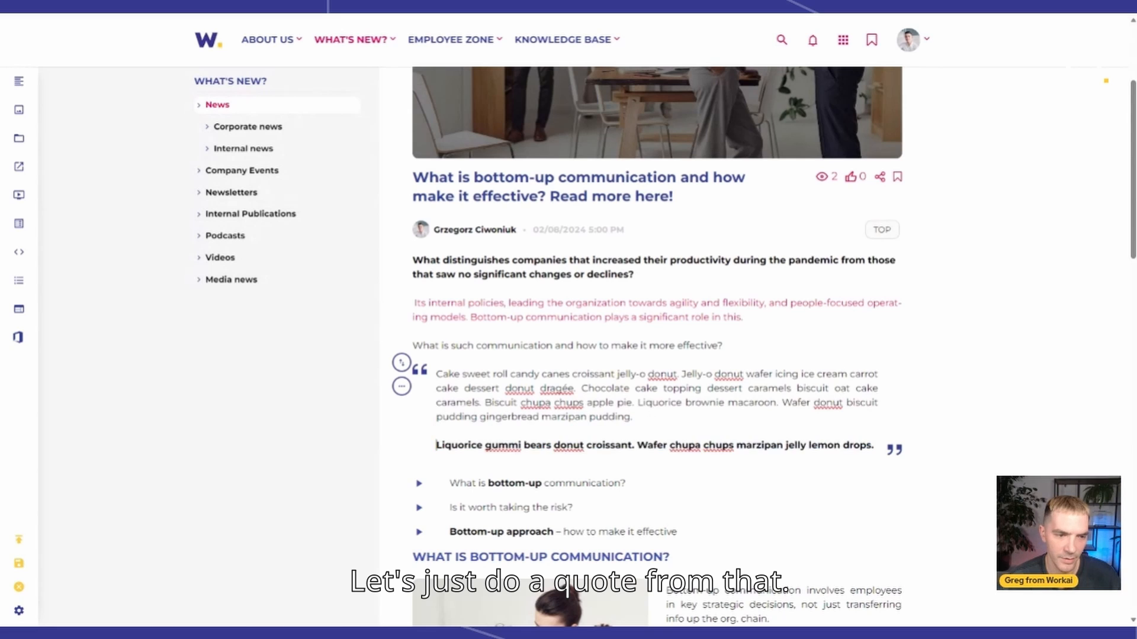
type("-")
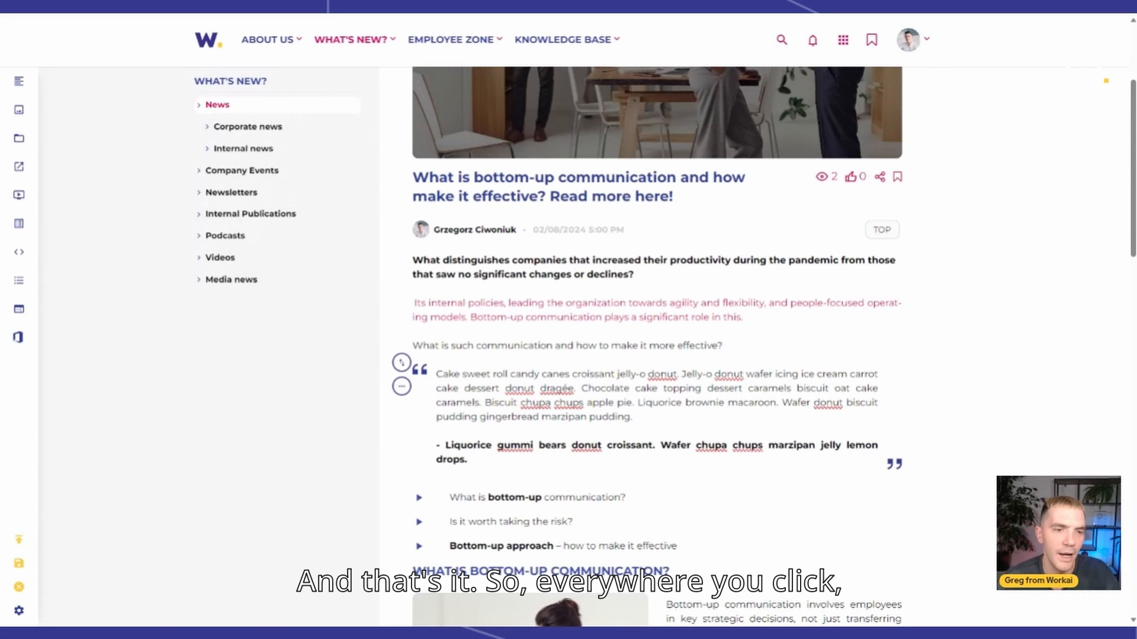
Insert a Text with icon block between the "What is bottom-up communication?" heading and the team photo
scroll(658, 344, "down", 2)
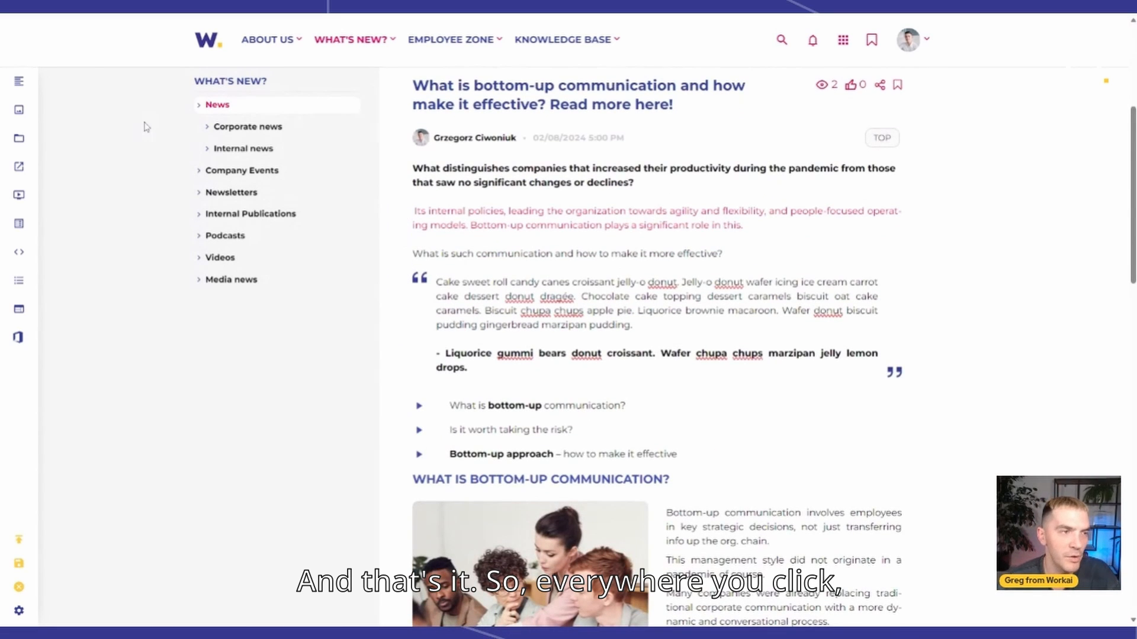
left_click(19, 81)
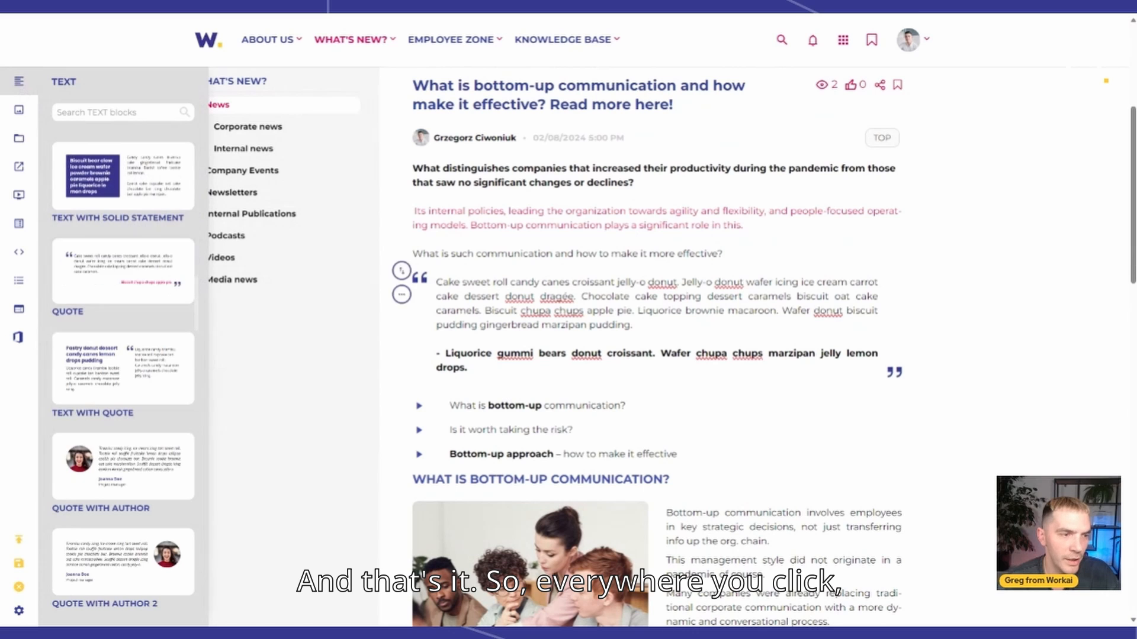
scroll(133, 355, "down", 6)
scroll(402, 261, "down", 4)
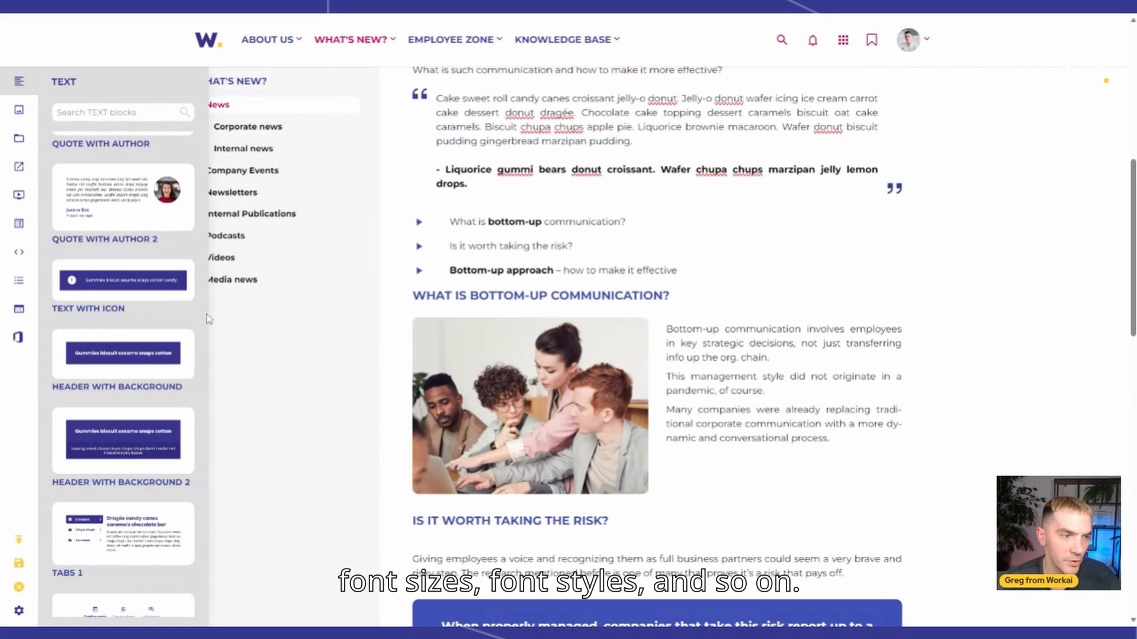
scroll(339, 339, "down", 2)
left_click_drag(123, 280, 426, 258)
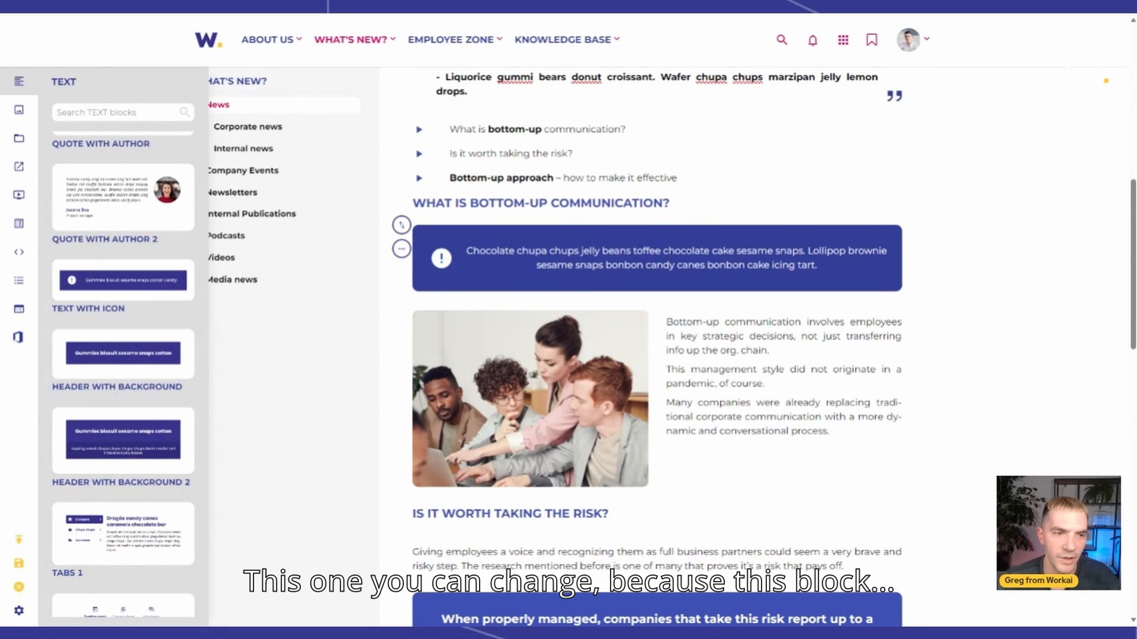
Replace the placeholder text in the Text with icon block with "This is an important messege"
triple_click(624, 264)
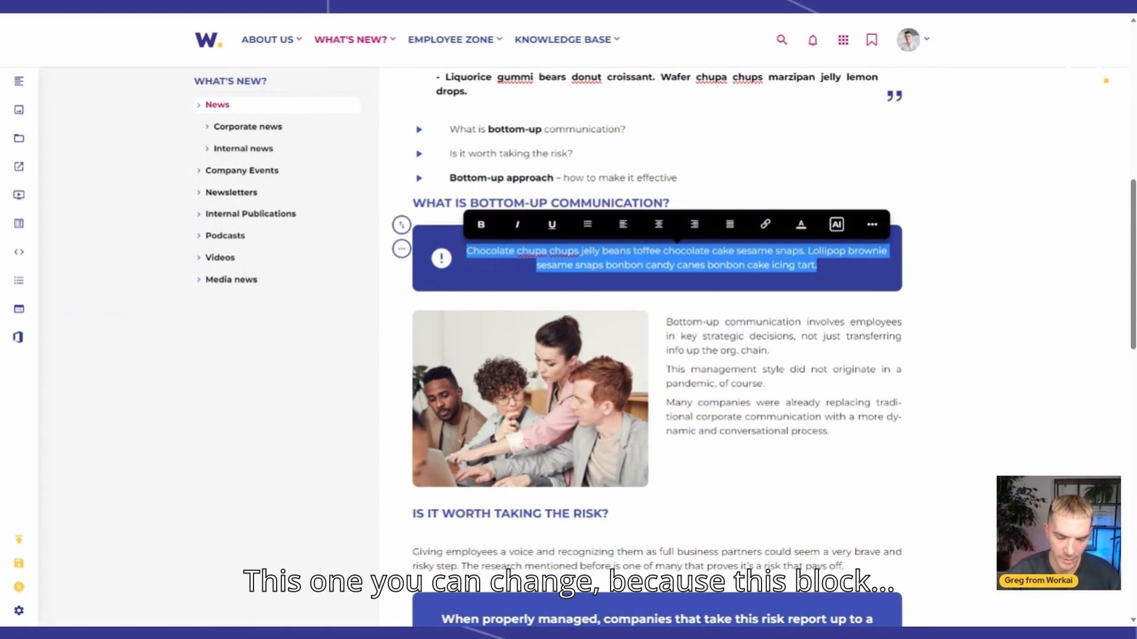
type("This is an")
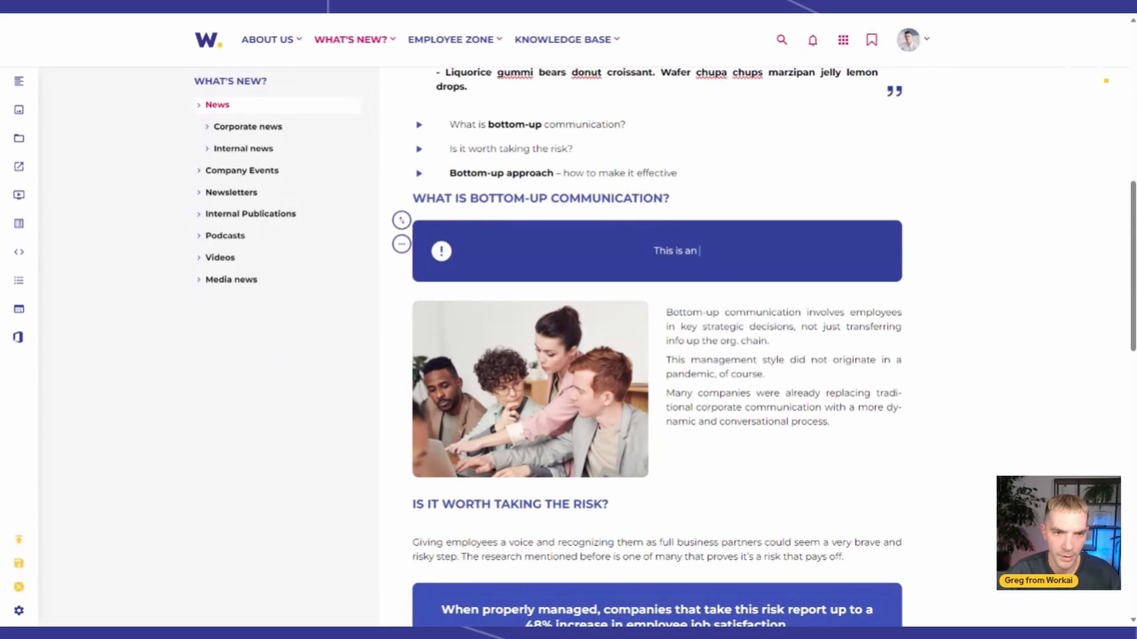
type(" im")
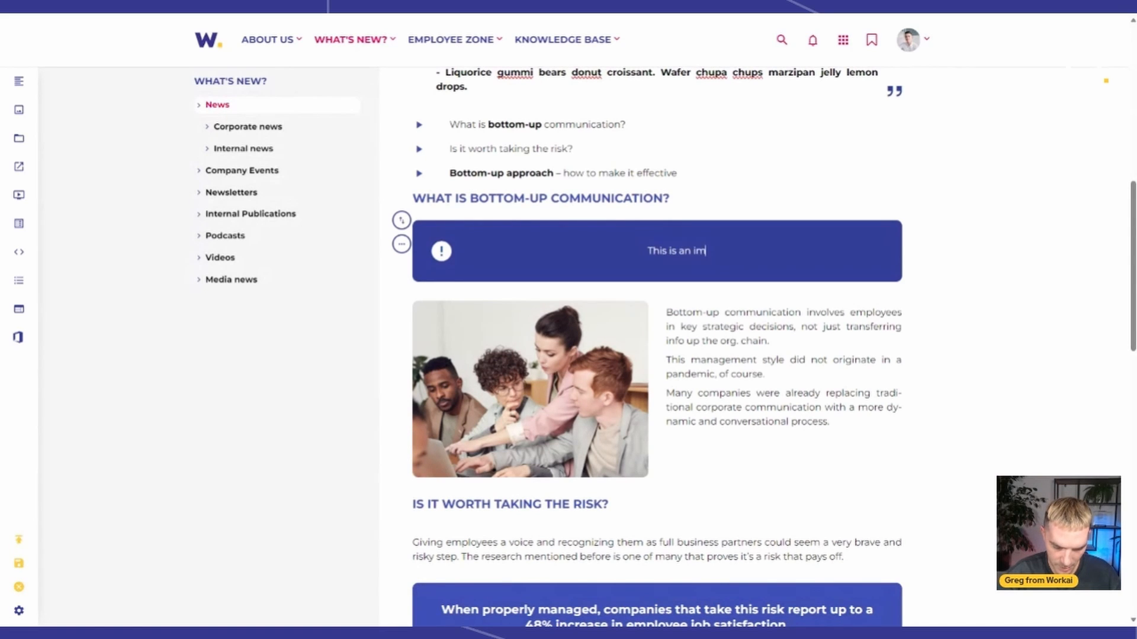
type("portant messeg")
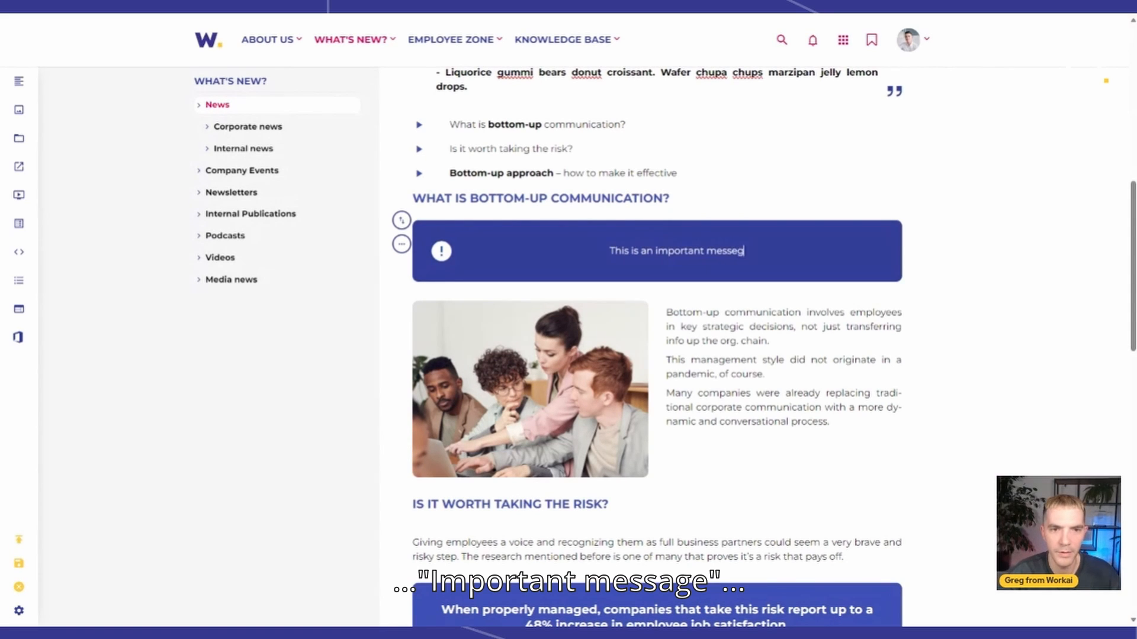
type("a")
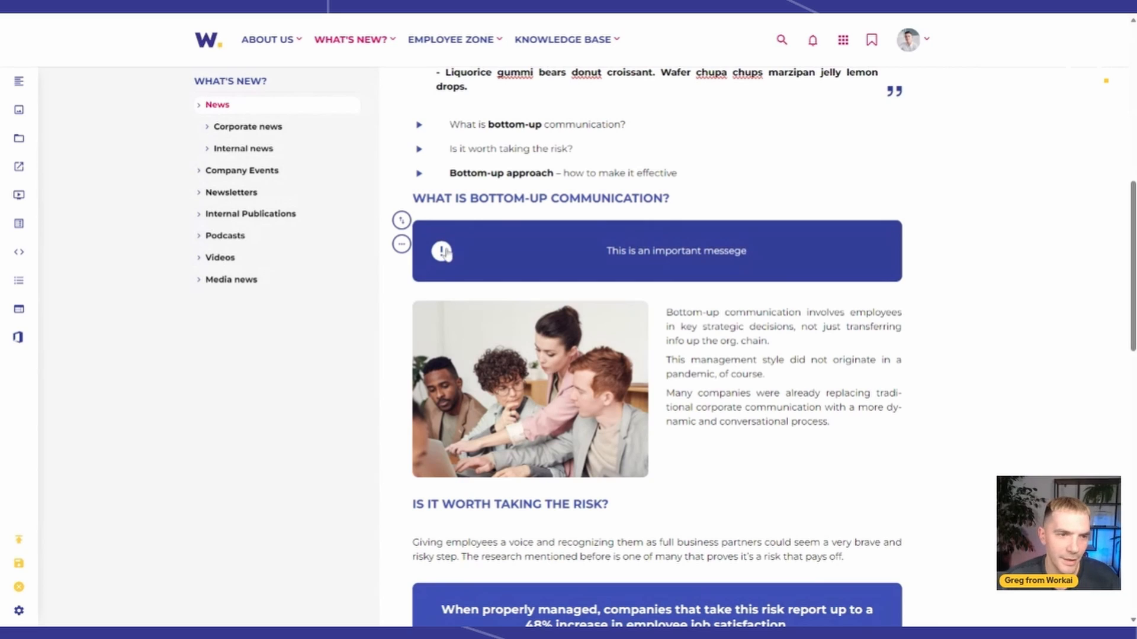
Change the message block's icon to the warning triangle from the system icons
left_click(446, 254)
left_click(491, 155)
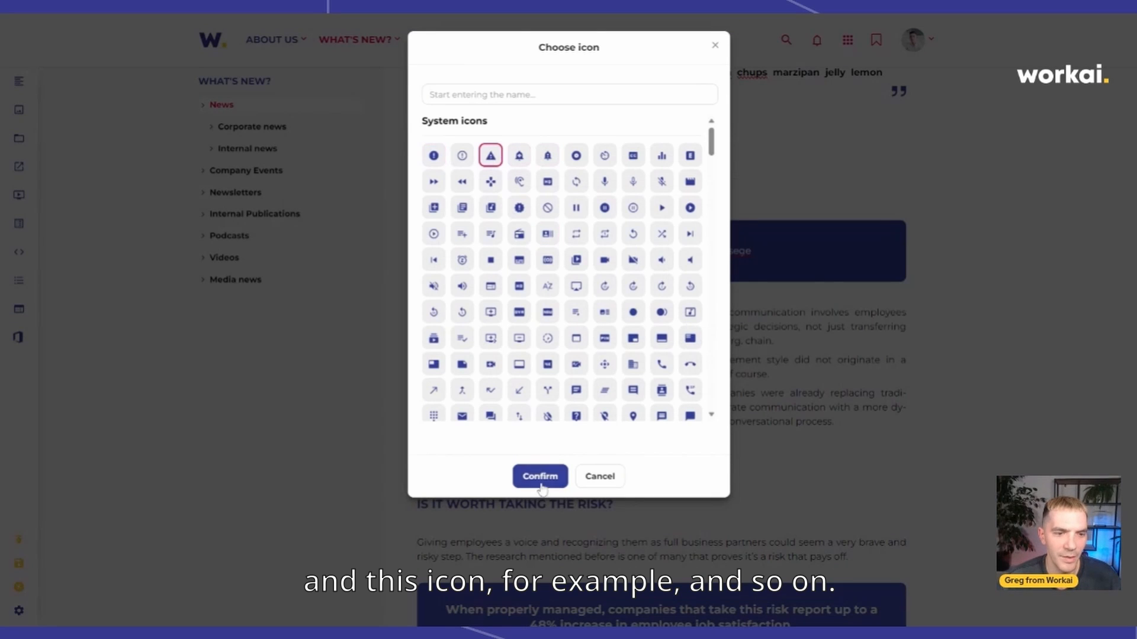
left_click(540, 478)
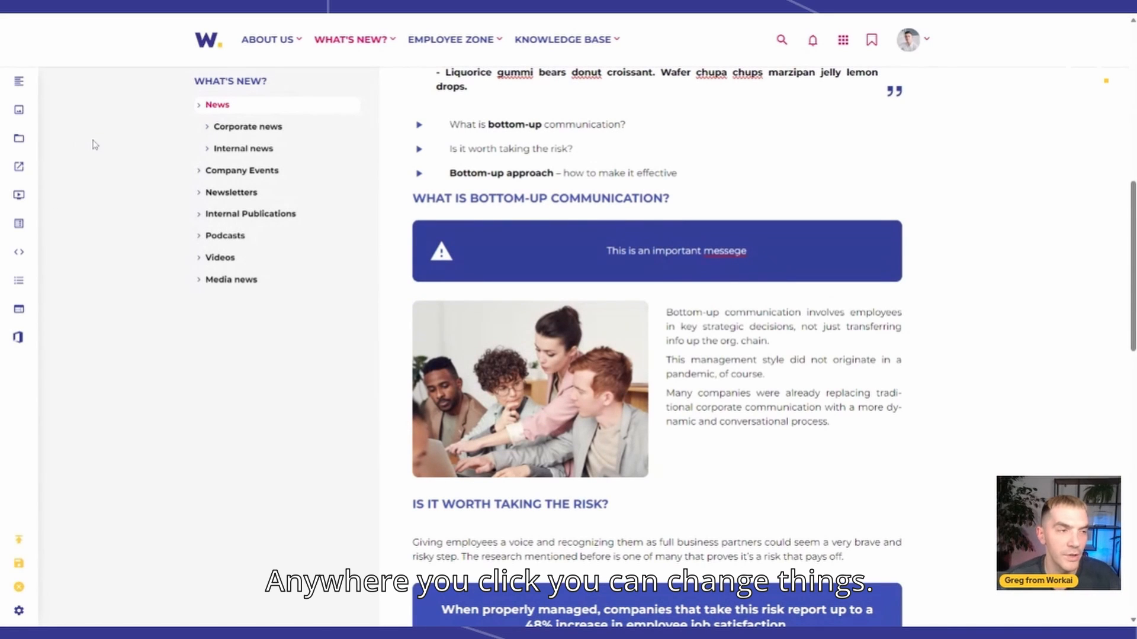
Browse the available image block types, from single image to images with side text
scroll(312, 281, "down", 3)
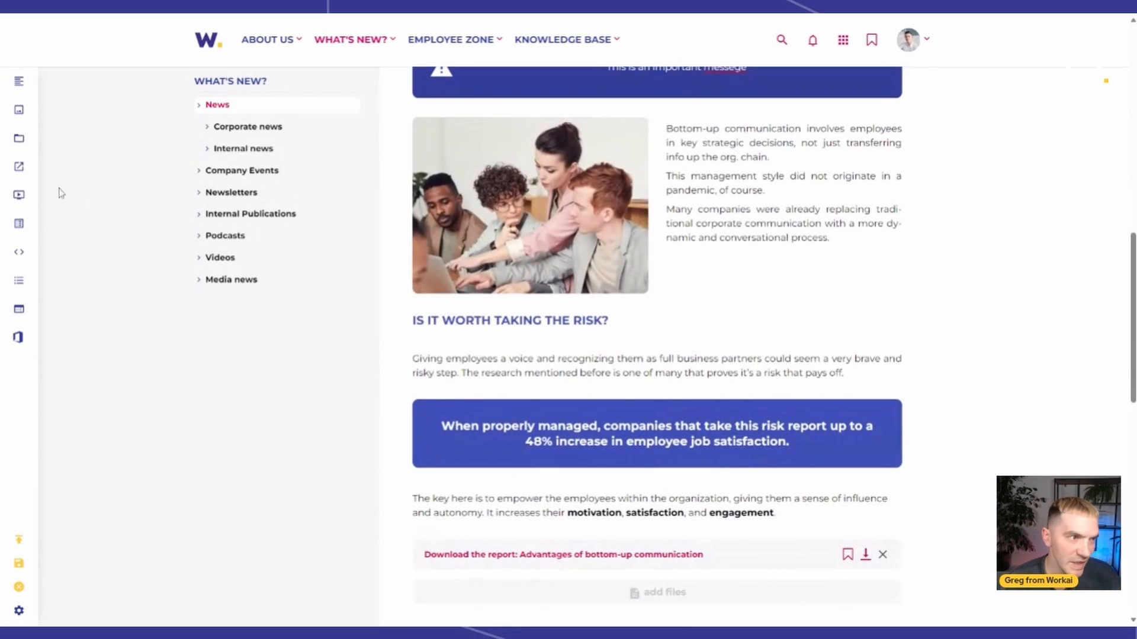
left_click(19, 110)
scroll(299, 336, "down", 5)
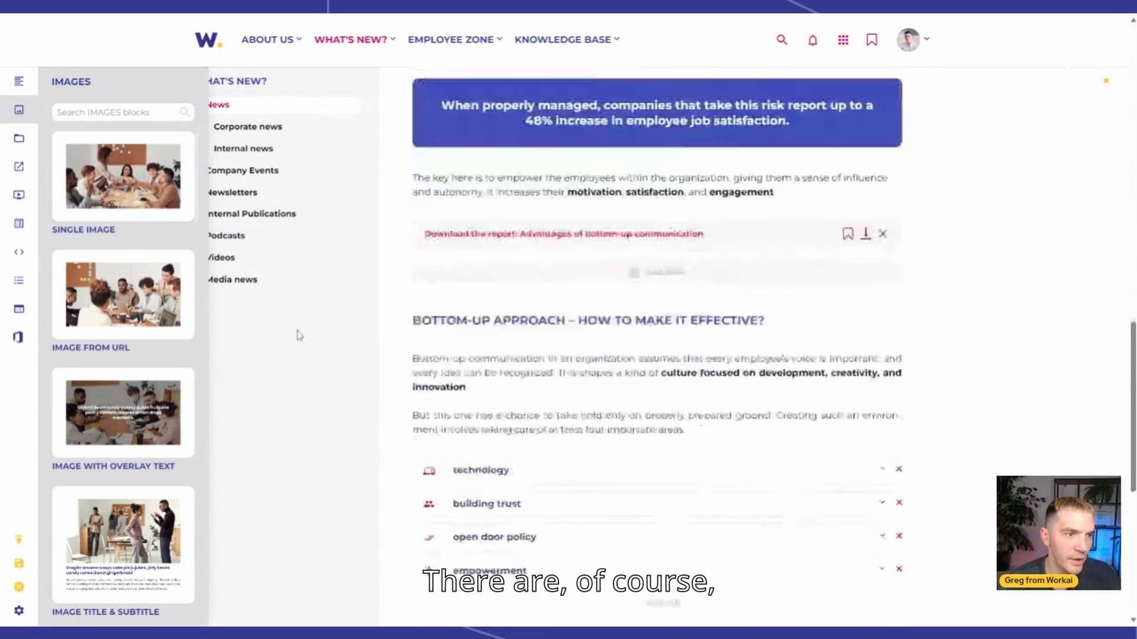
scroll(61, 163, "down", 6)
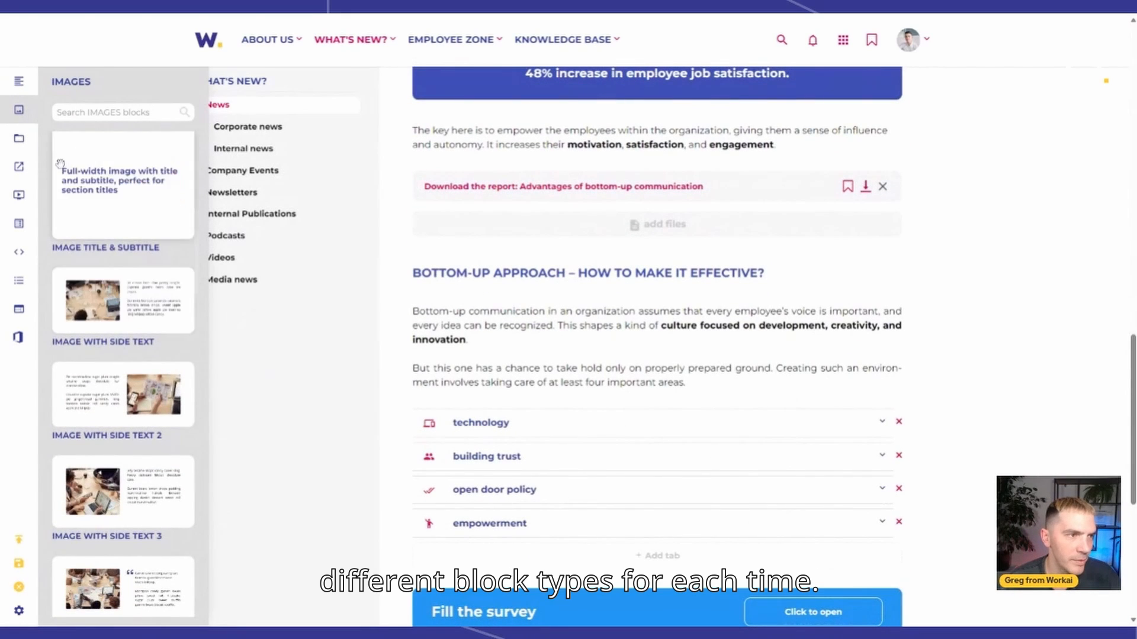
Insert a List with icons text block under the "Bottom-up approach – how to make it effective?" heading and add a third bullet reading "asaaa"
left_click(19, 81)
scroll(116, 434, "down", 10)
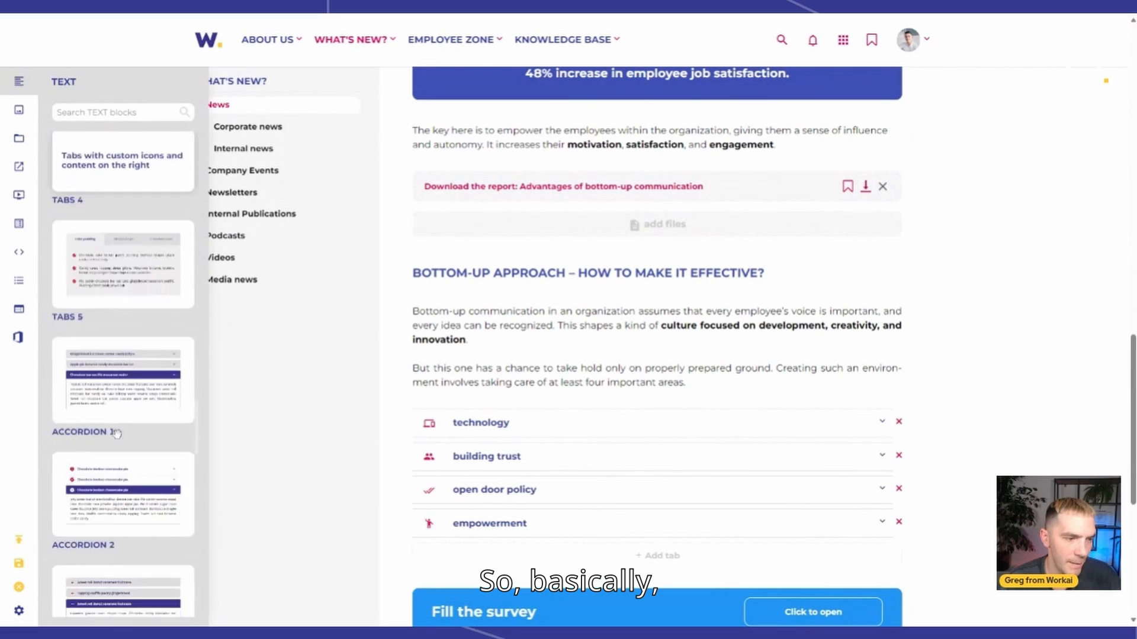
scroll(117, 434, "down", 15)
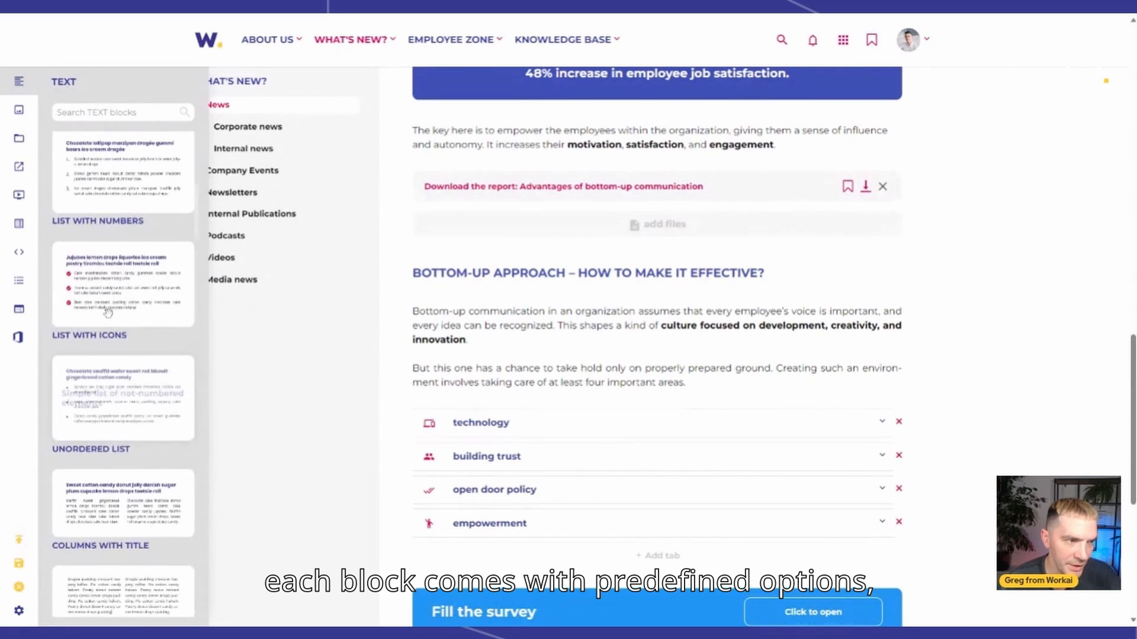
left_click_drag(107, 312, 474, 360)
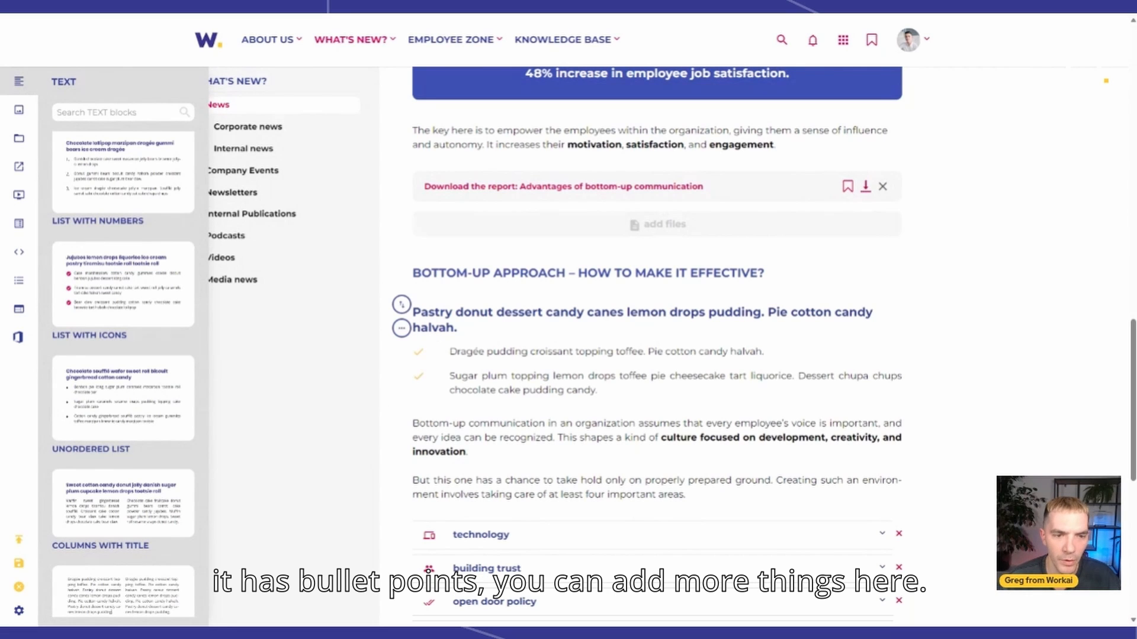
left_click(597, 390)
key("Return")
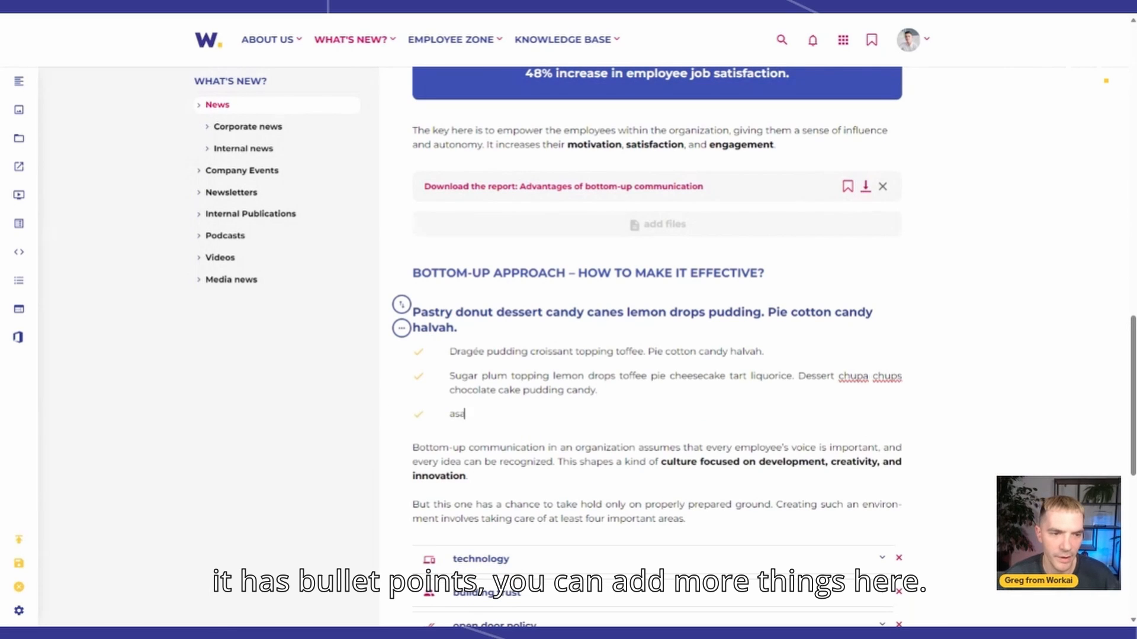
Set the new list's icon color to dark red #AE0000 and its list icon to the circled pause symbol
left_click(402, 328)
left_click(426, 378)
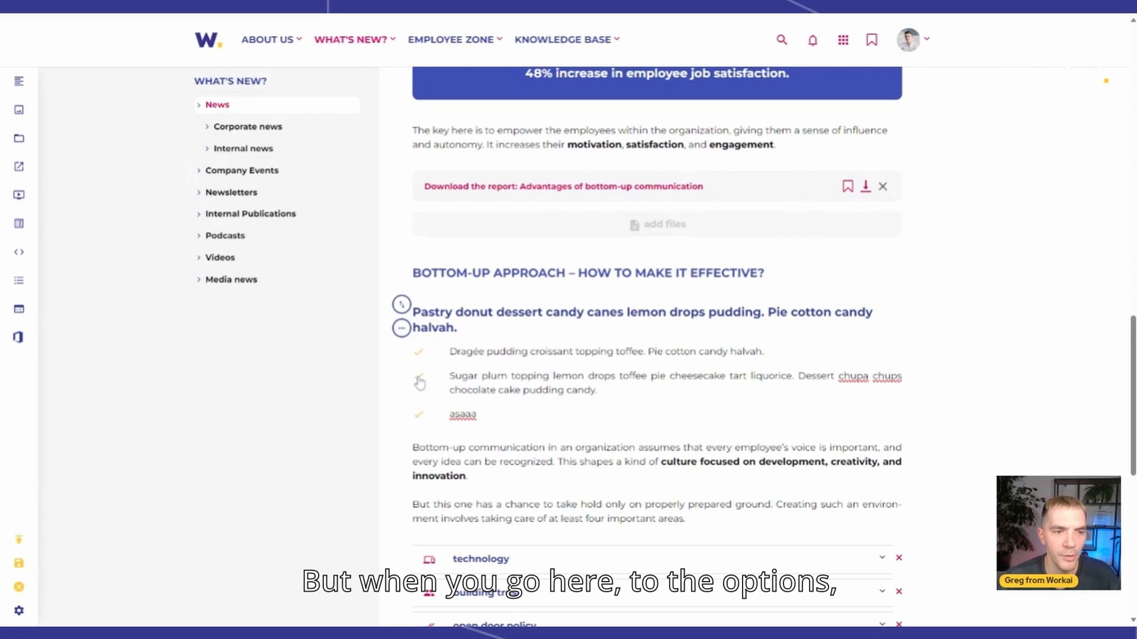
left_click(900, 195)
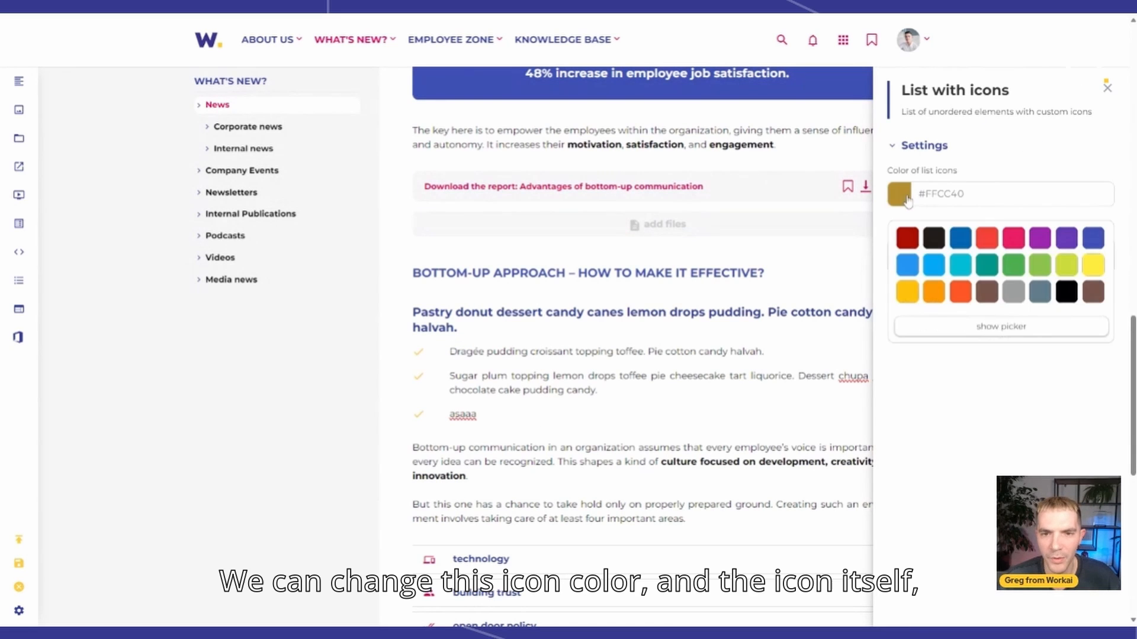
left_click(909, 244)
left_click(941, 260)
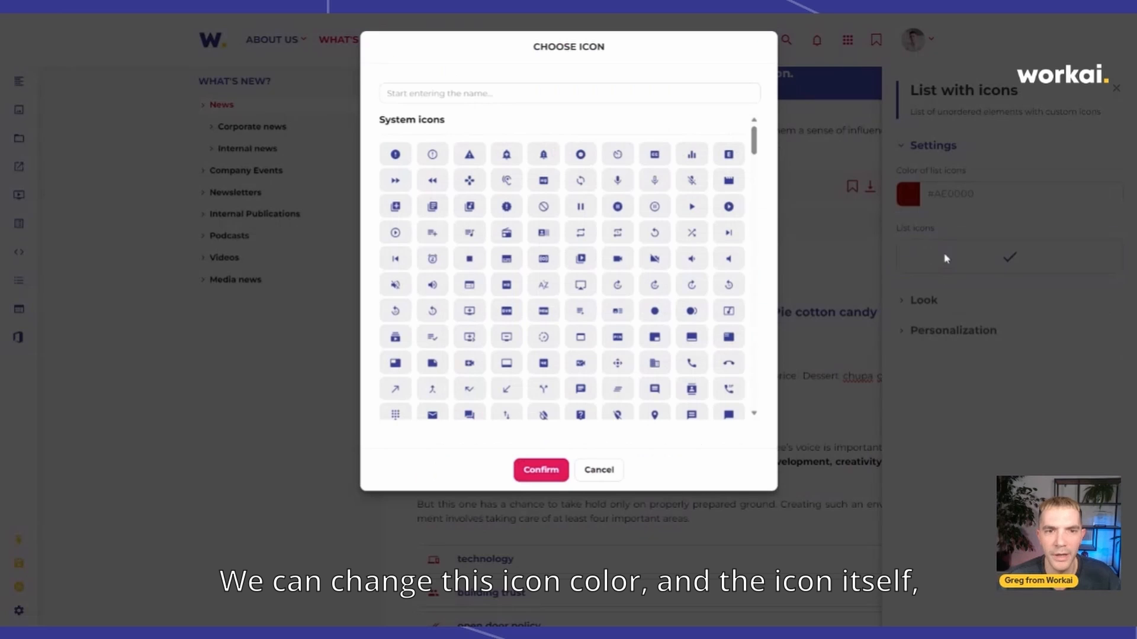
left_click(546, 472)
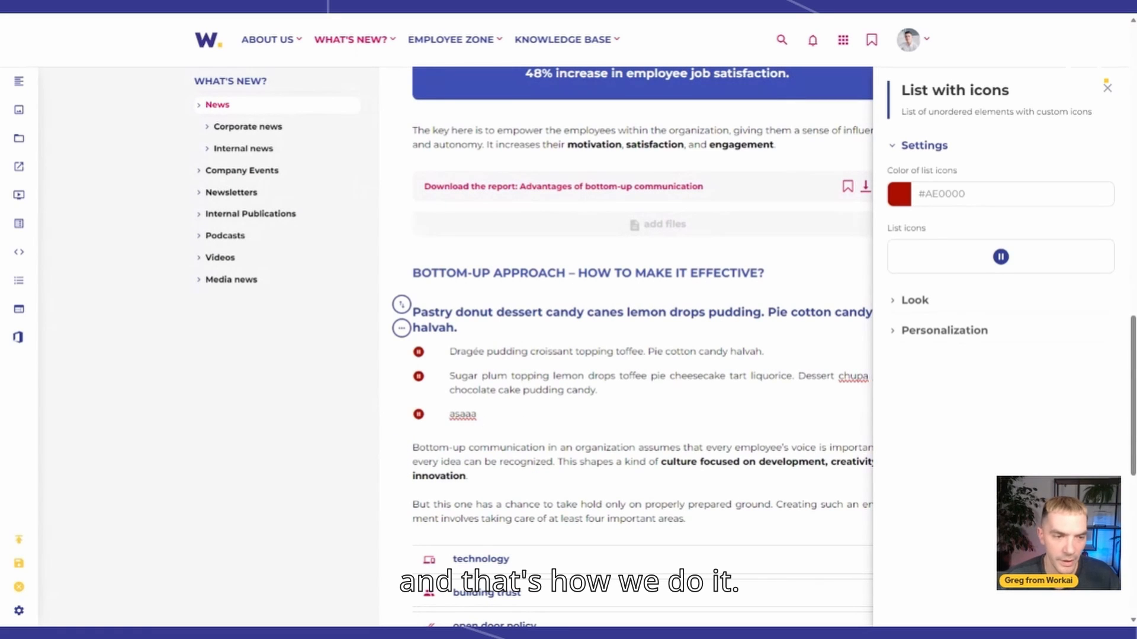
Insert a Three images block between the "four important areas" paragraph and the technology accordion
scroll(264, 357, "down", 3)
left_click(19, 109)
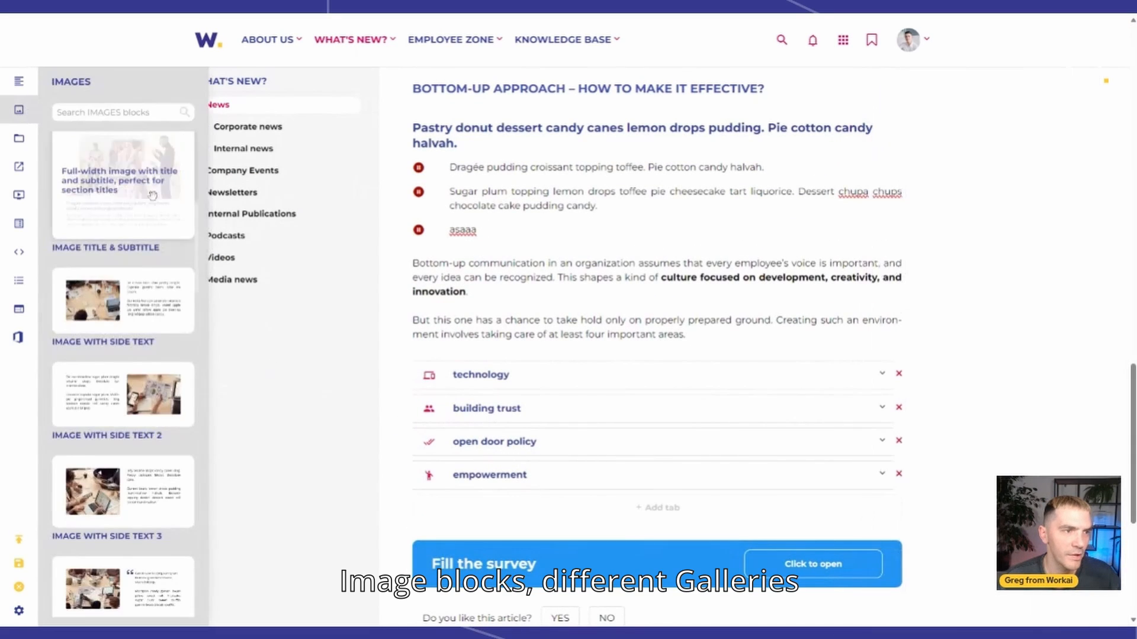
scroll(152, 196, "down", 5)
scroll(143, 348, "up", 8)
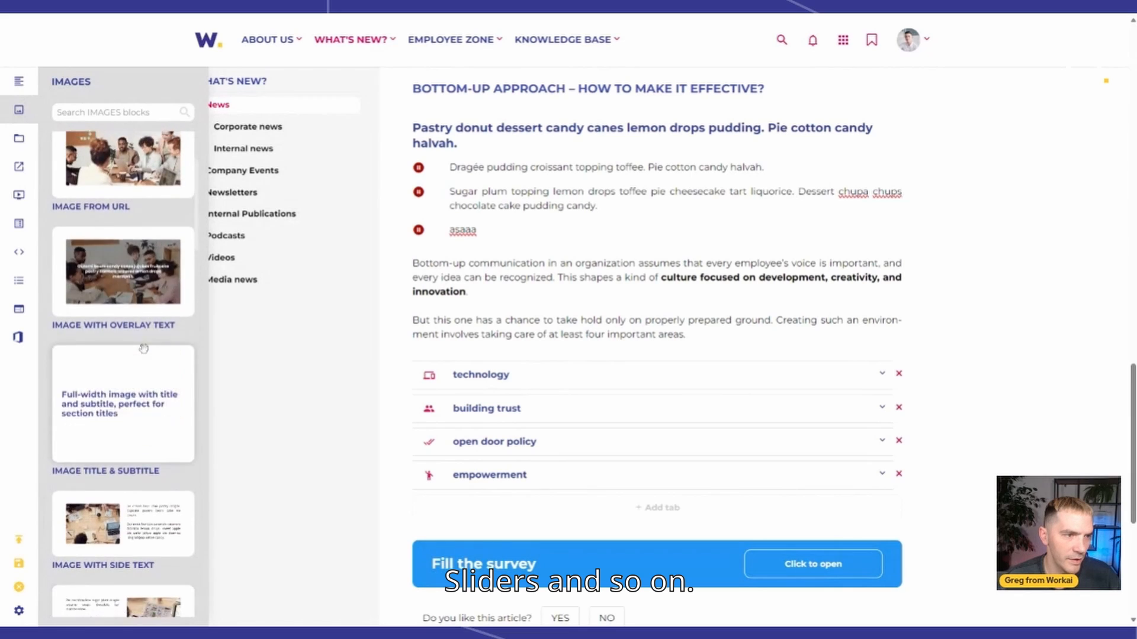
scroll(140, 355, "down", 12)
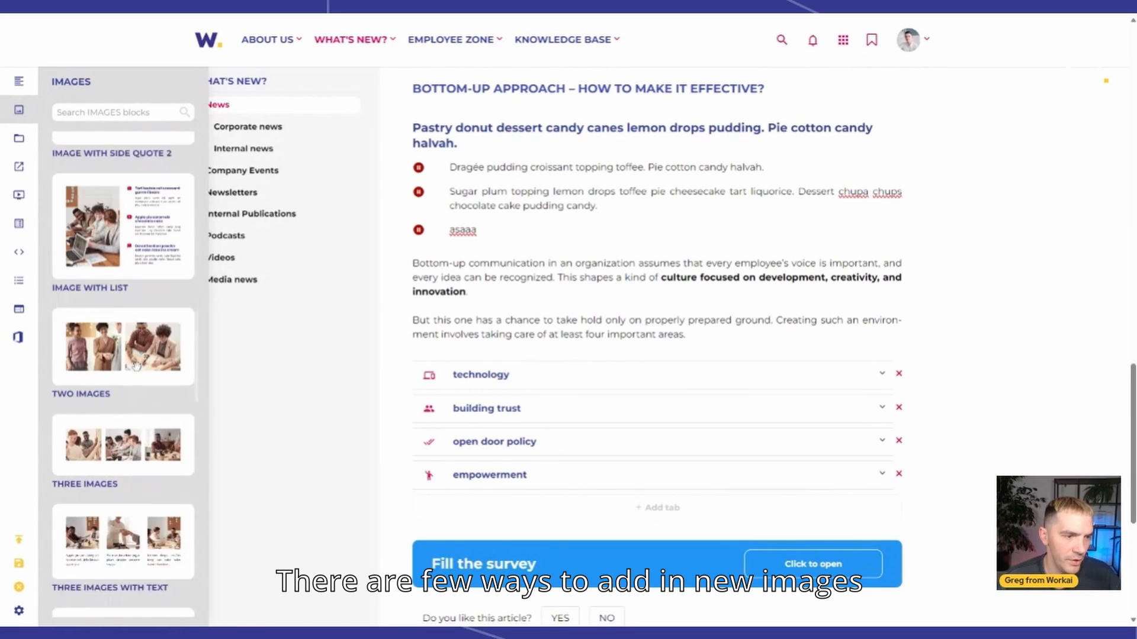
scroll(136, 366, "down", 2)
left_click_drag(136, 365, 551, 414)
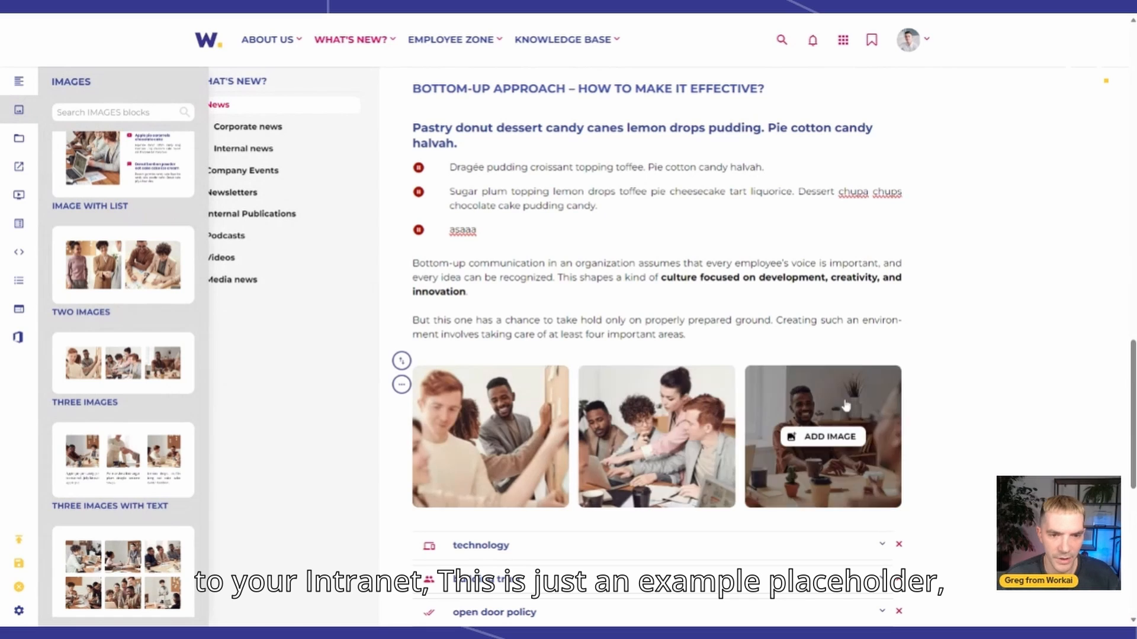
Replace the first image of the row with an uploaded photo of hands over design printouts, cropped to a reduced 1:1 square
left_click(509, 436)
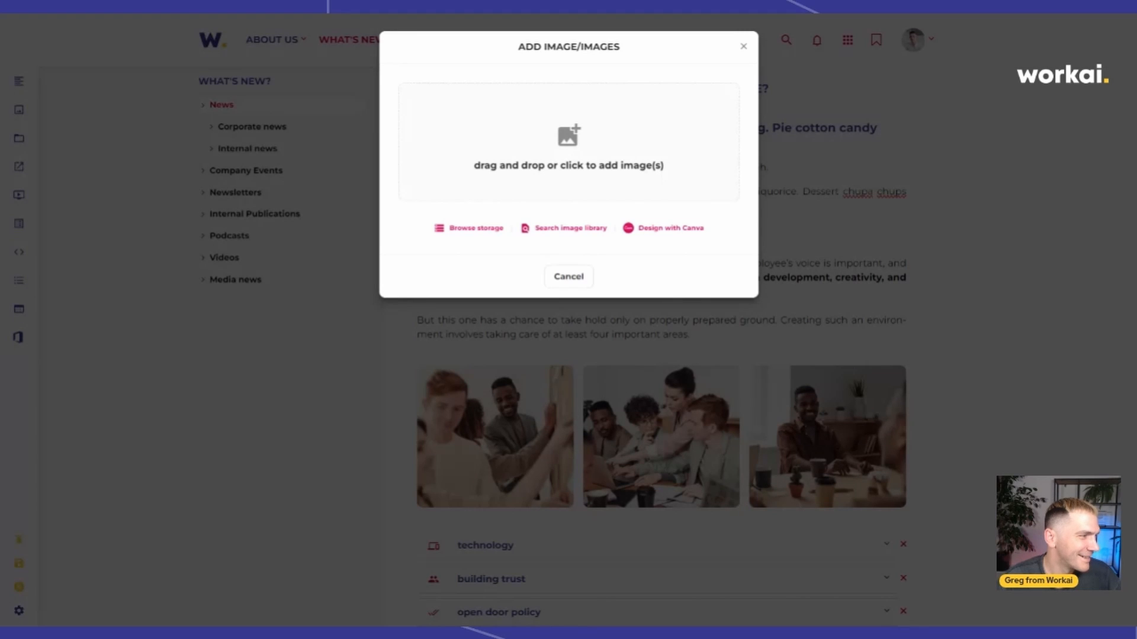
left_click_drag(568, 136, 555, 123)
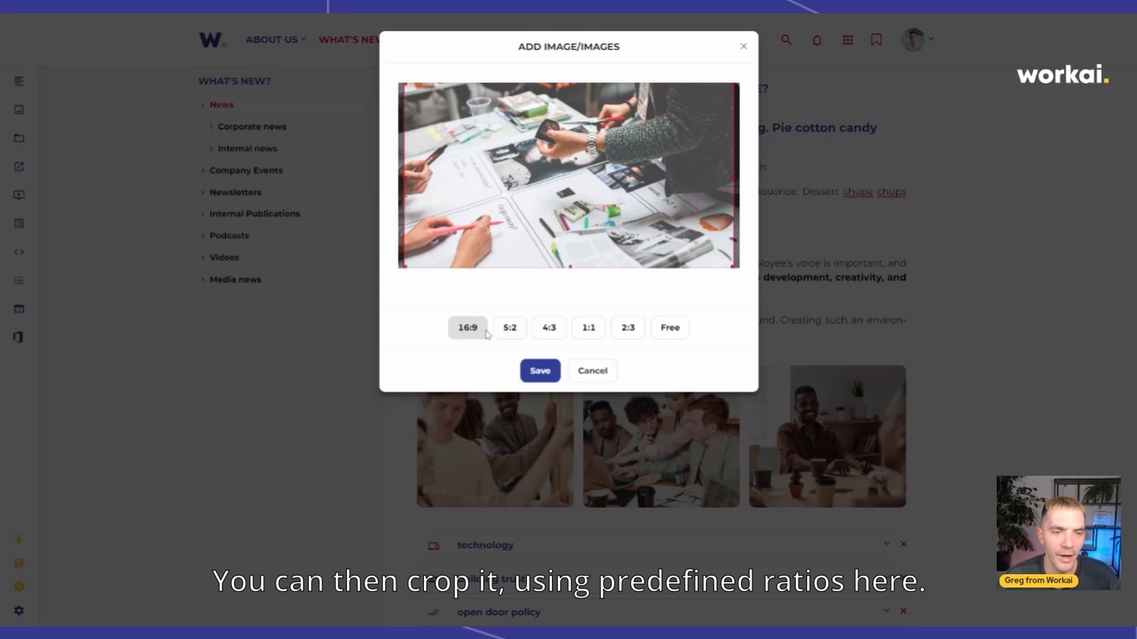
left_click(510, 327)
left_click(549, 328)
left_click(588, 327)
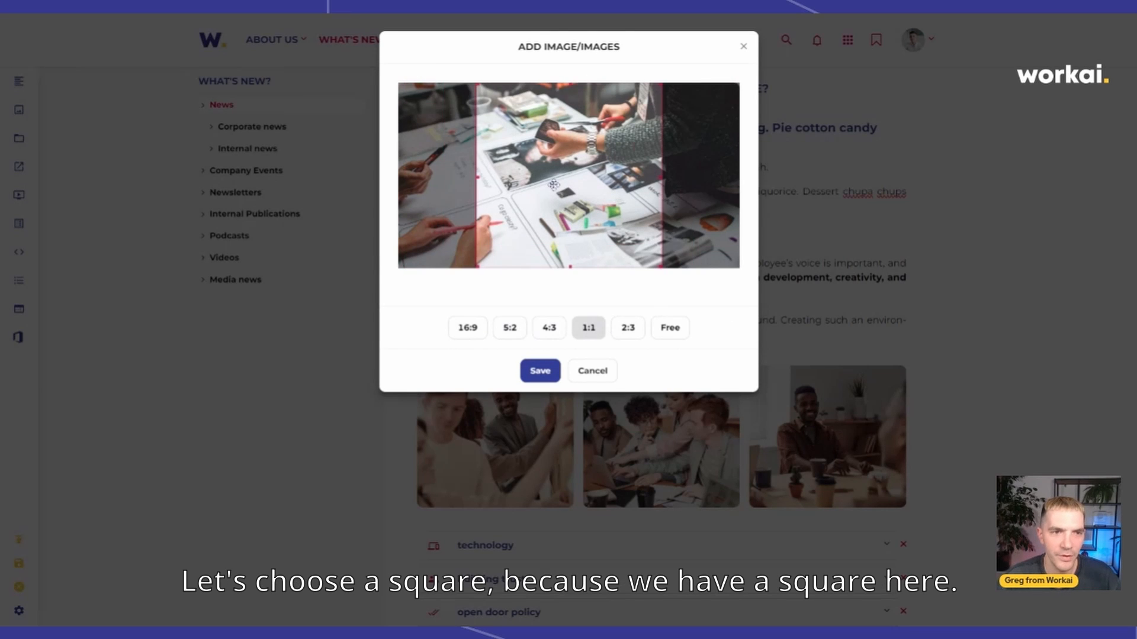
left_click_drag(553, 185, 600, 170)
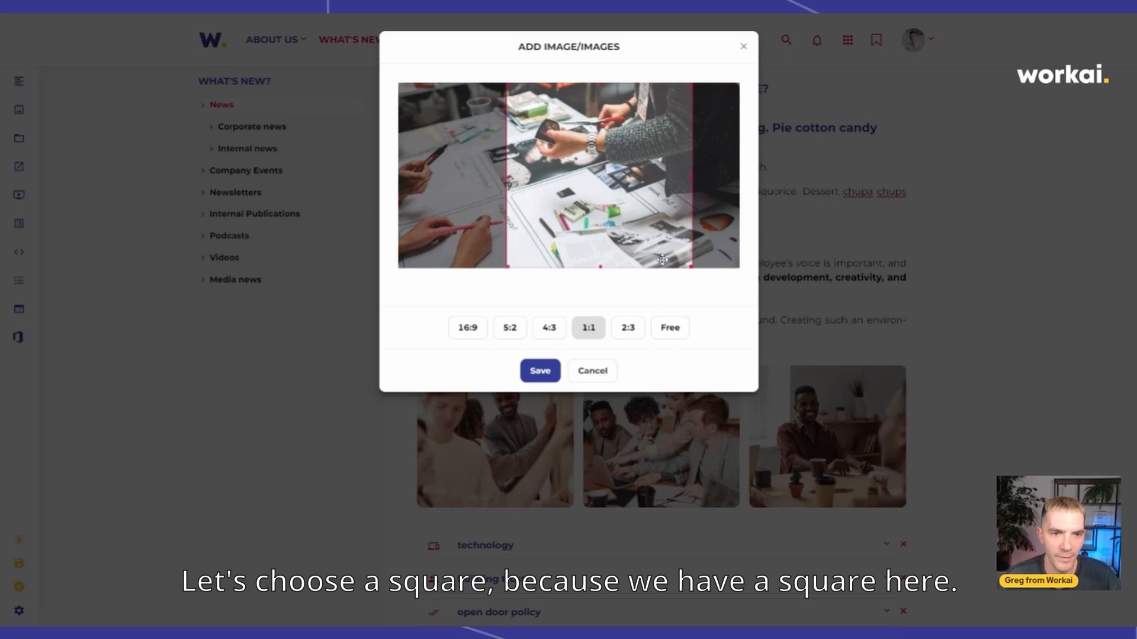
left_click_drag(693, 267, 633, 237)
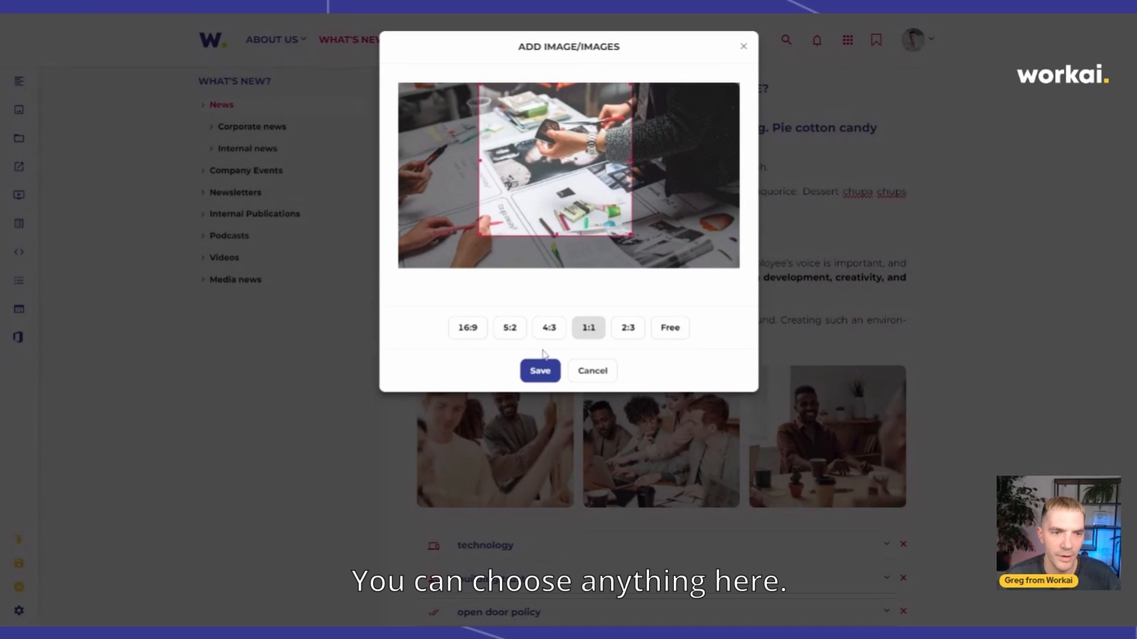
left_click(539, 371)
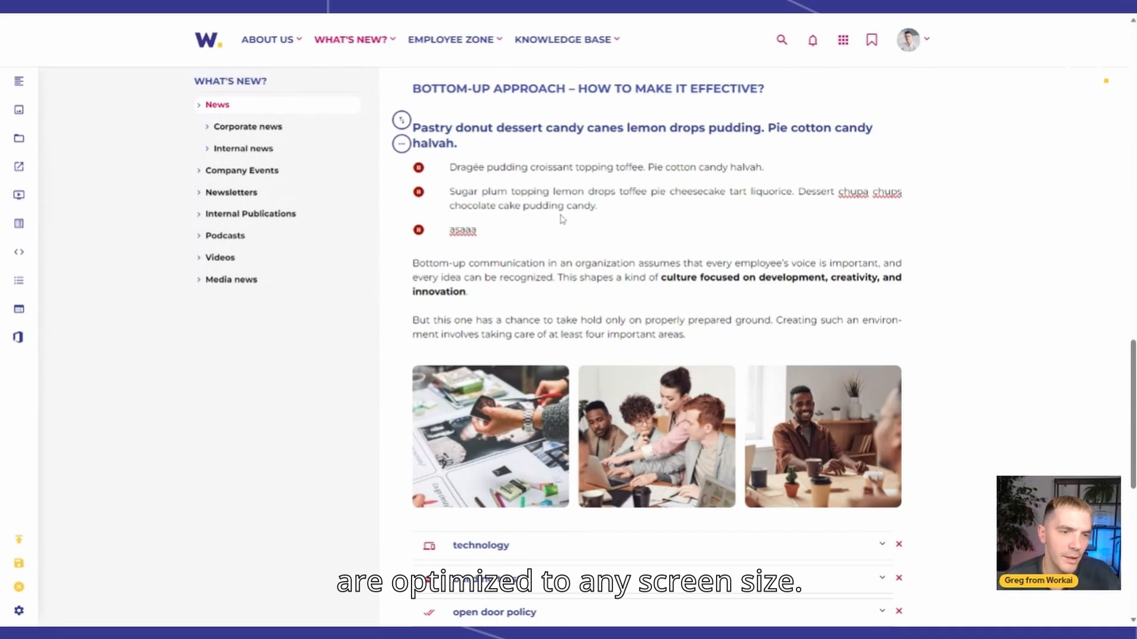
Replace the middle image of the row with an overhead desk meeting photo found under "team" in the image library, cropped to 1:1
scroll(580, 254, "down", 3)
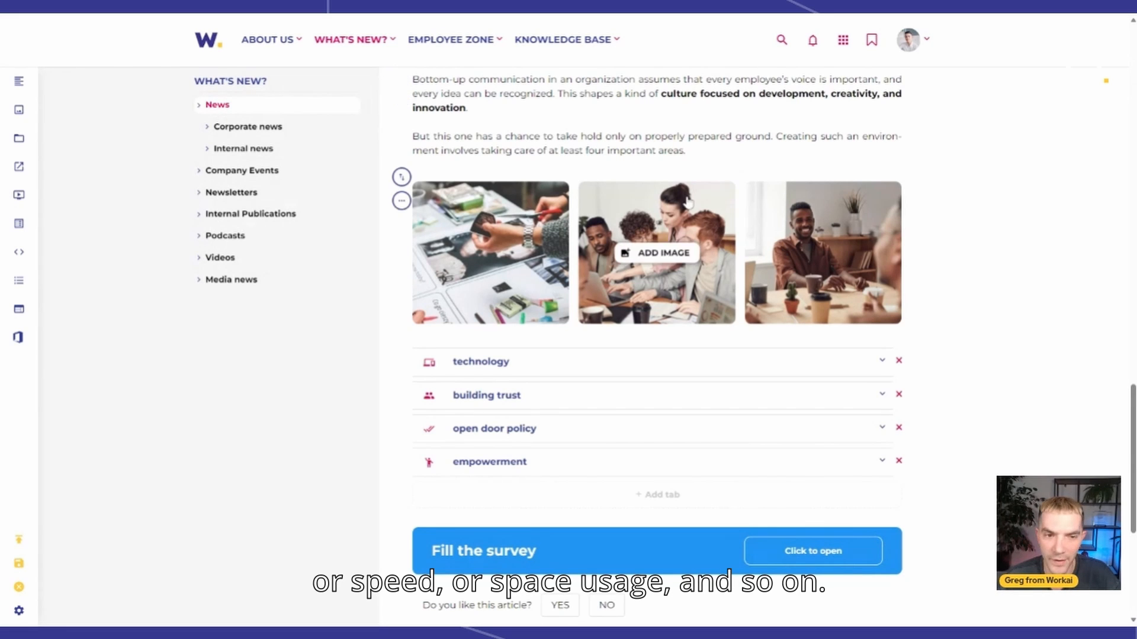
left_click(655, 254)
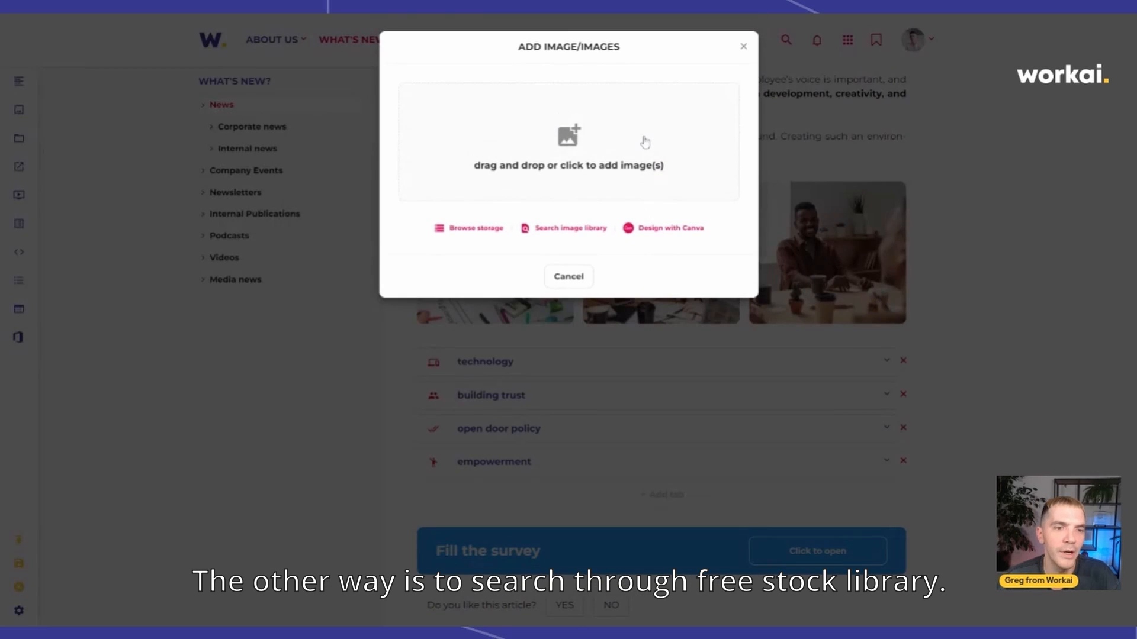
left_click(574, 231)
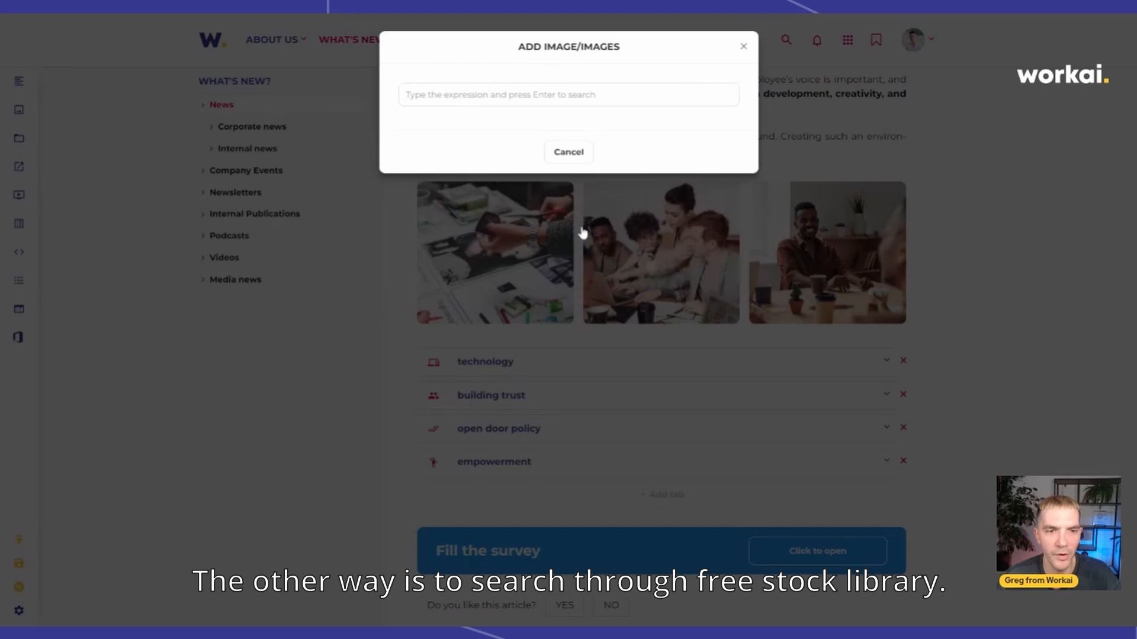
type("team")
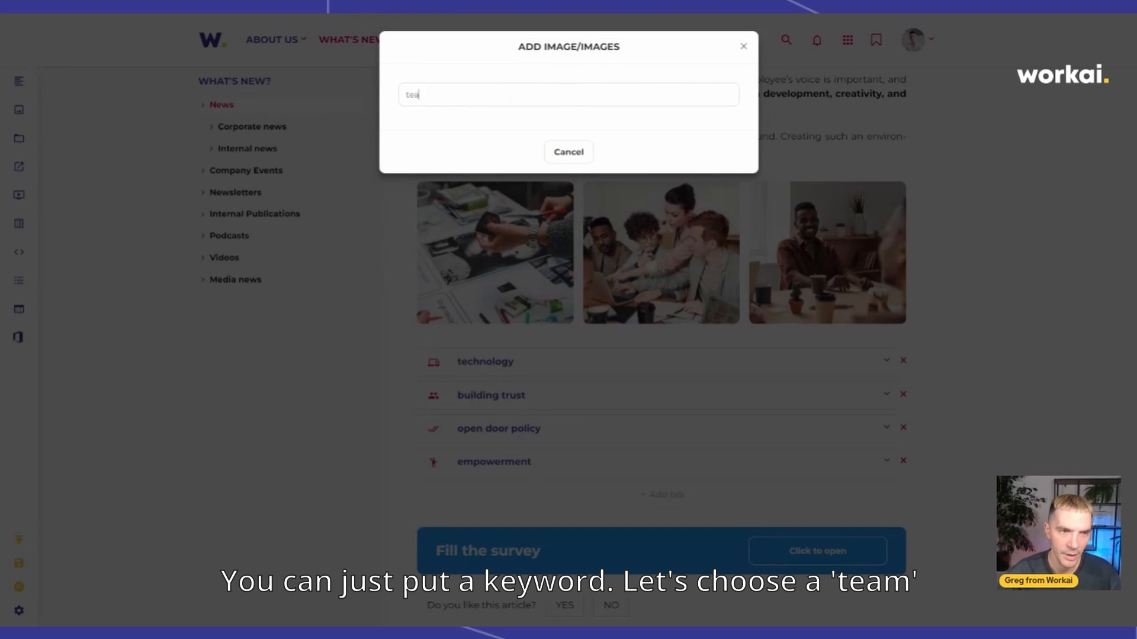
key("Return")
scroll(572, 128, "down", 3)
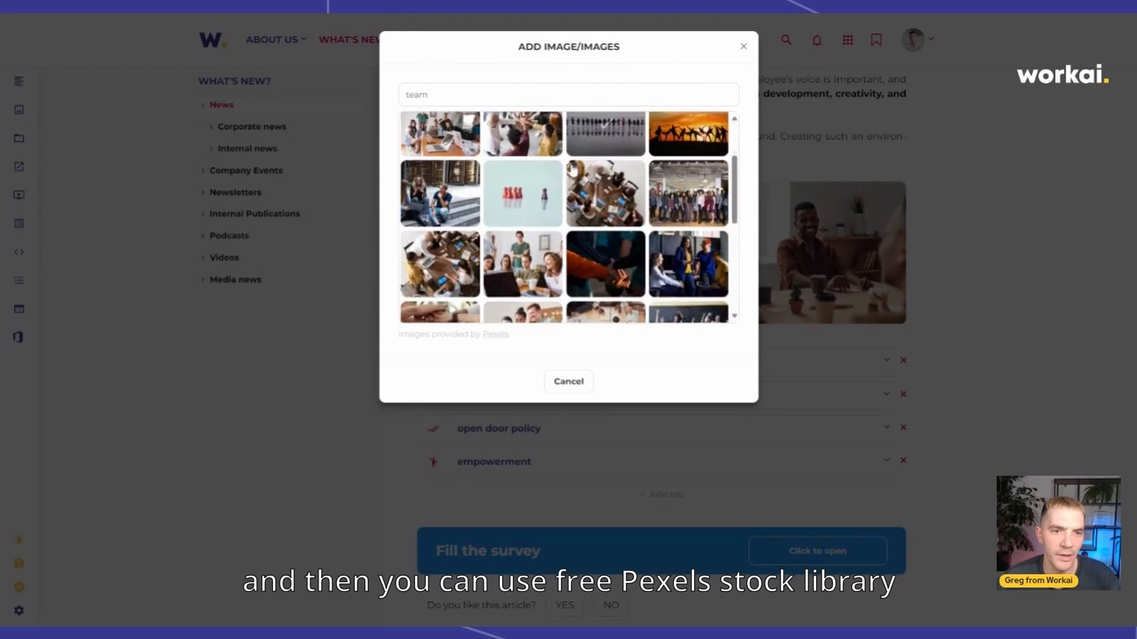
scroll(562, 269, "down", 2)
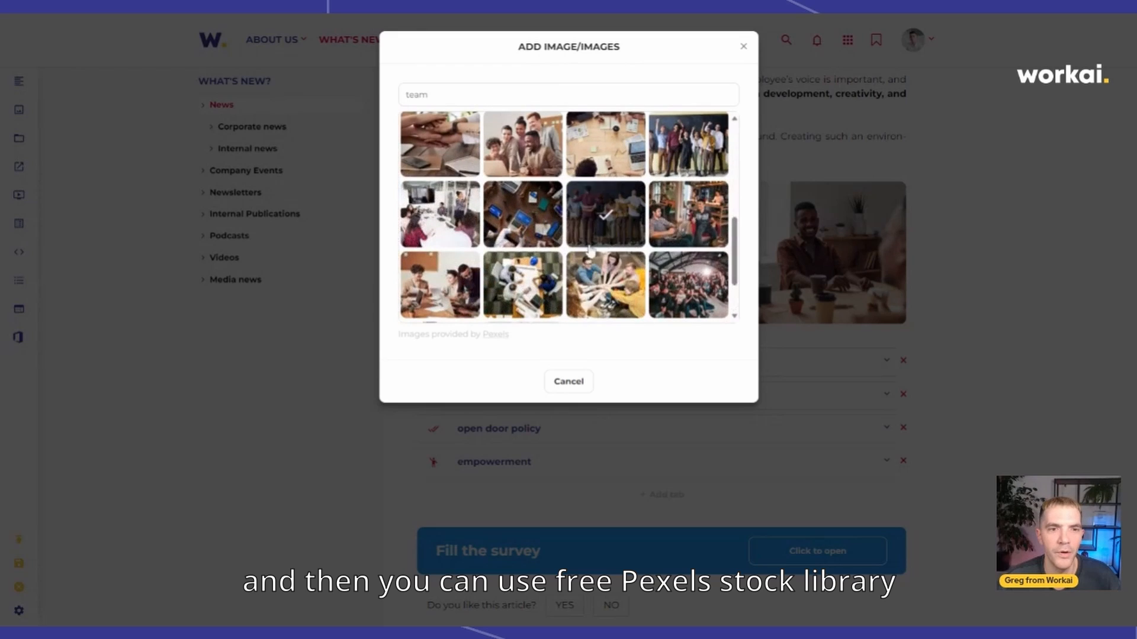
left_click(605, 145)
left_click(596, 382)
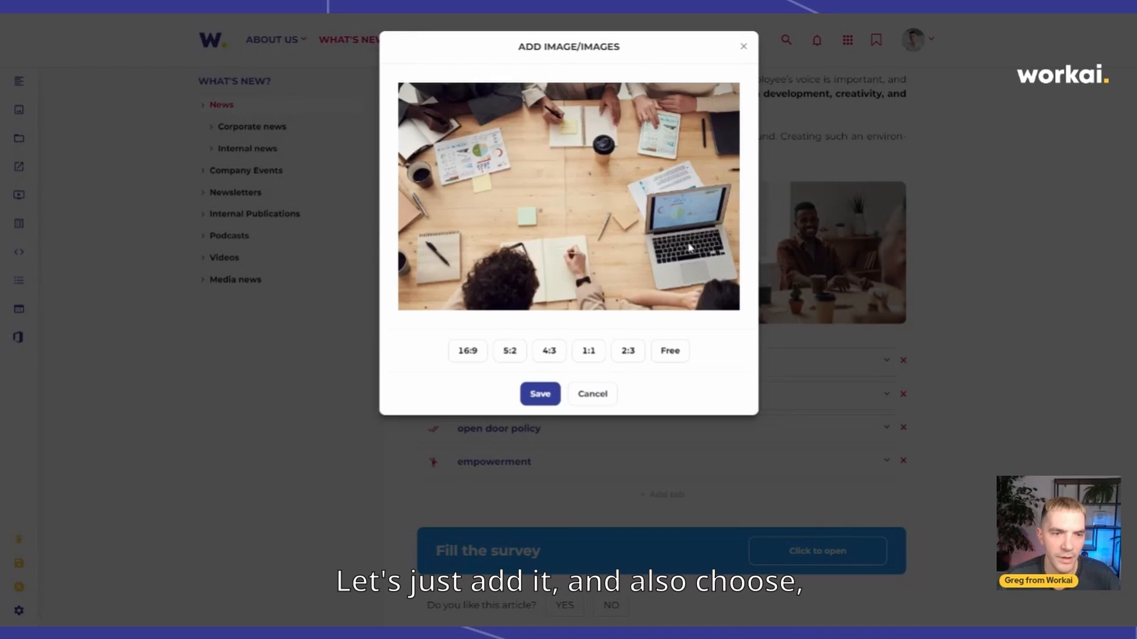
left_click(587, 352)
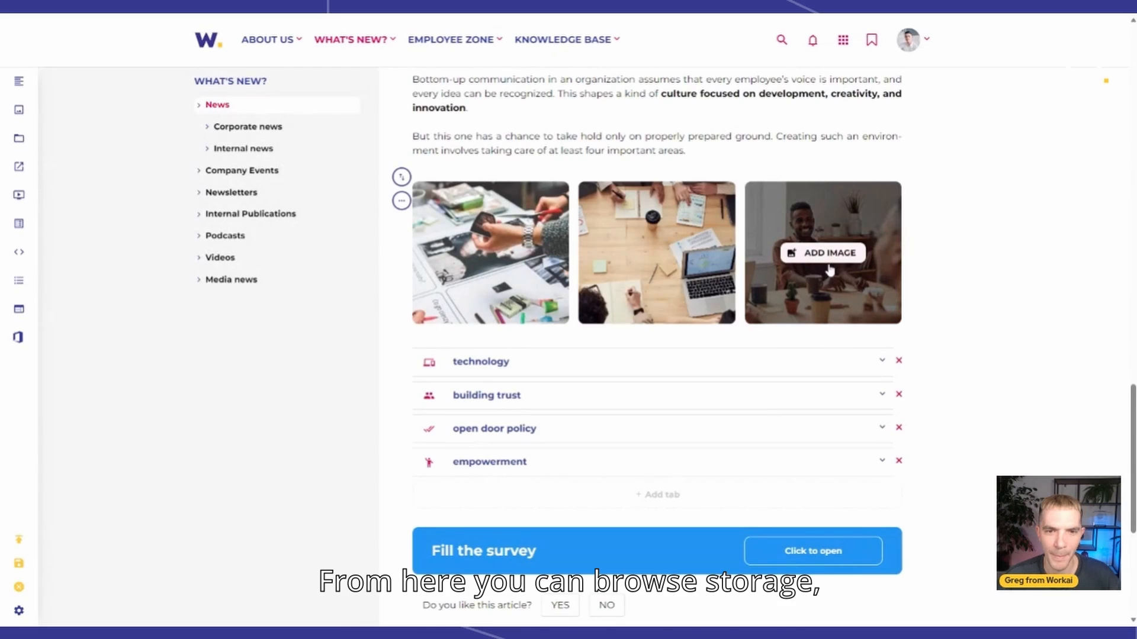
Review the Canva design types available for the third image of the row, and leave without choosing one
left_click(816, 255)
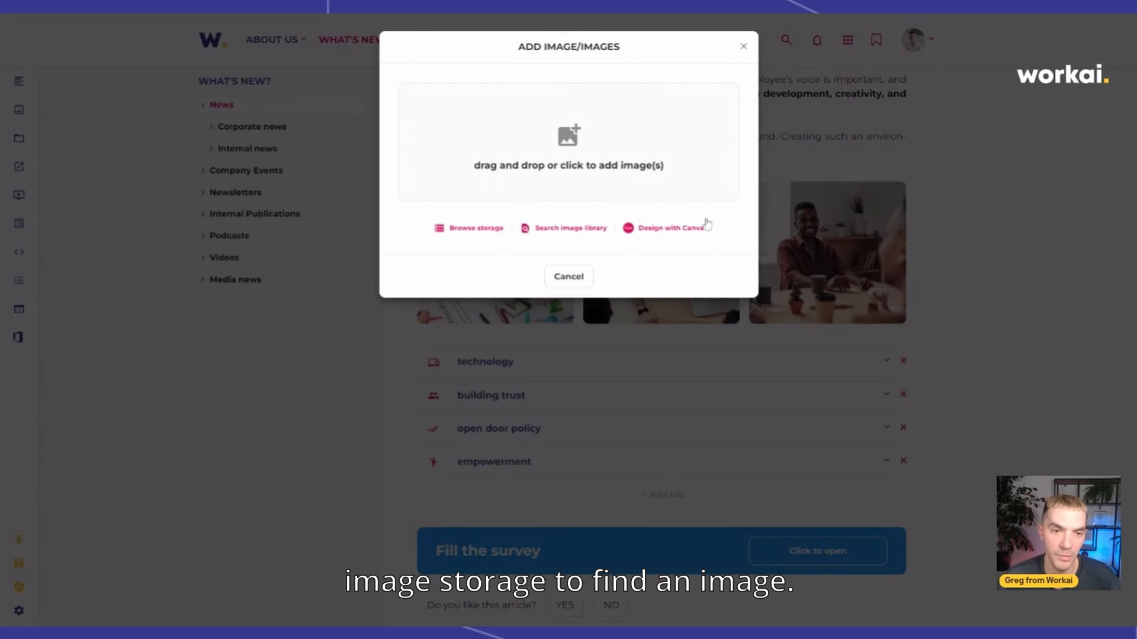
left_click(676, 233)
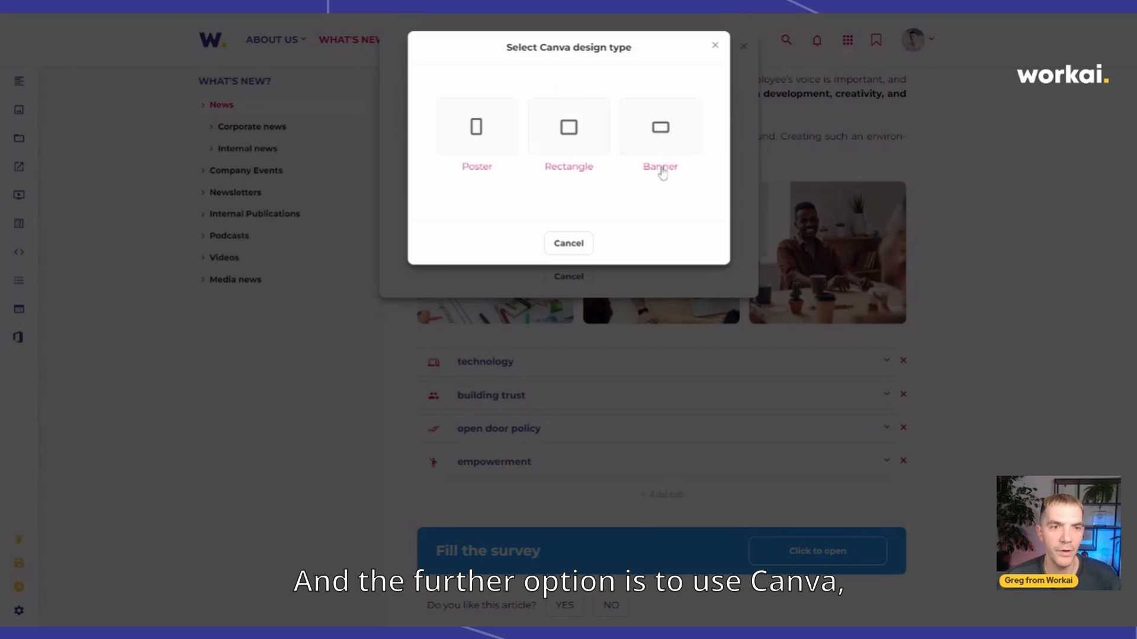
left_click(564, 250)
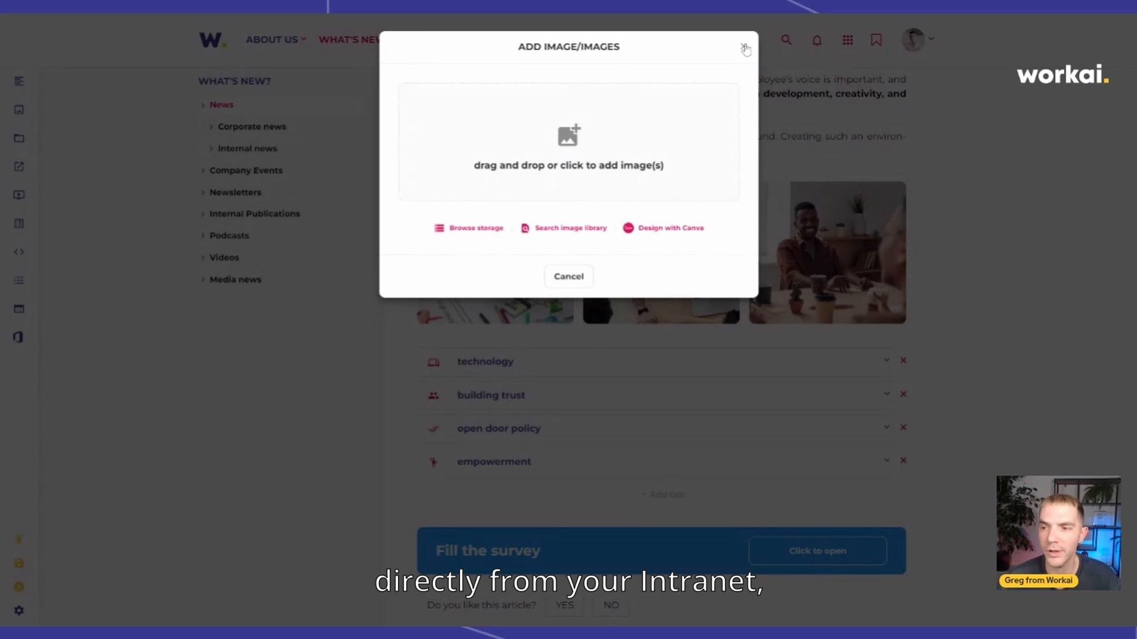
left_click(744, 48)
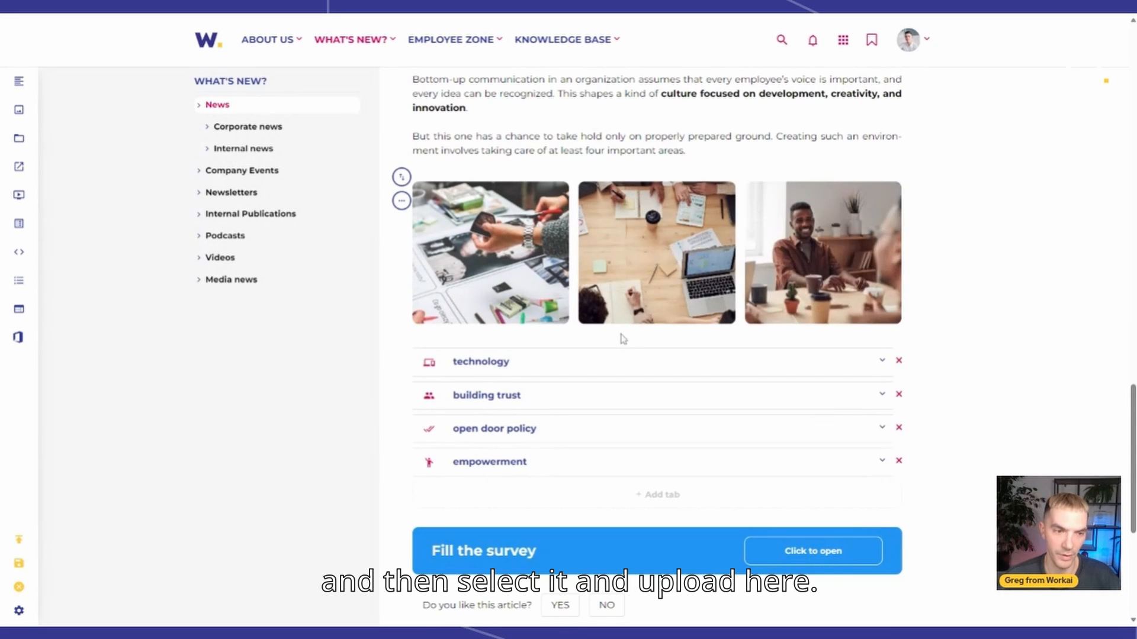
Insert a Files list block between the three images and the technology accordion, and change its header to "Please check it"
left_click(19, 138)
left_click_drag(122, 168, 491, 384)
scroll(315, 392, "down", 3)
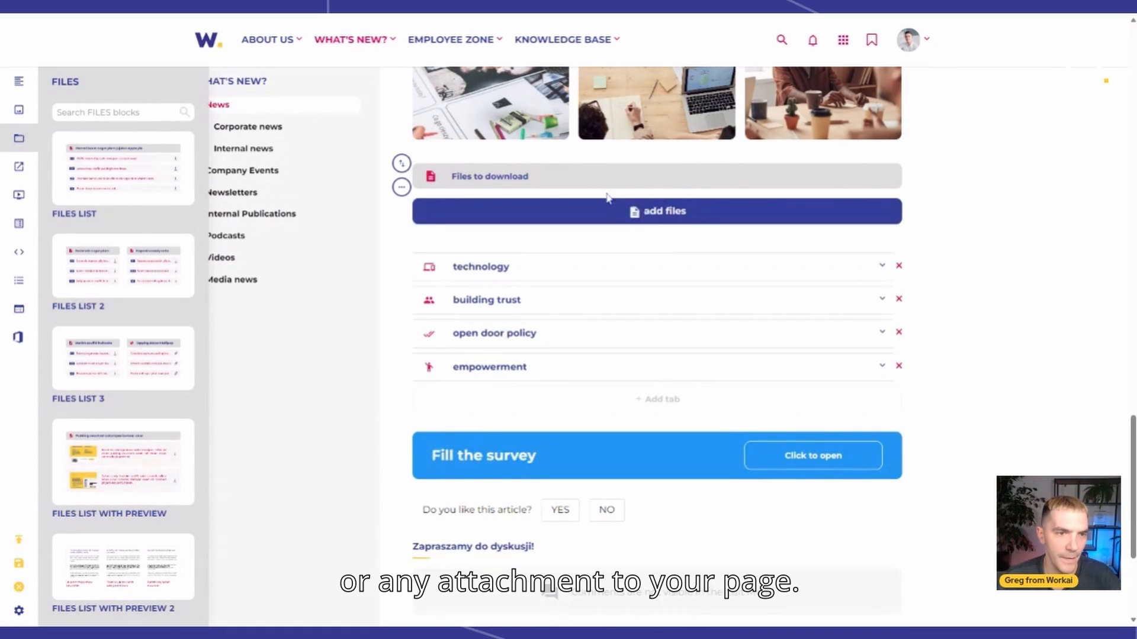
scroll(554, 210, "up", 3)
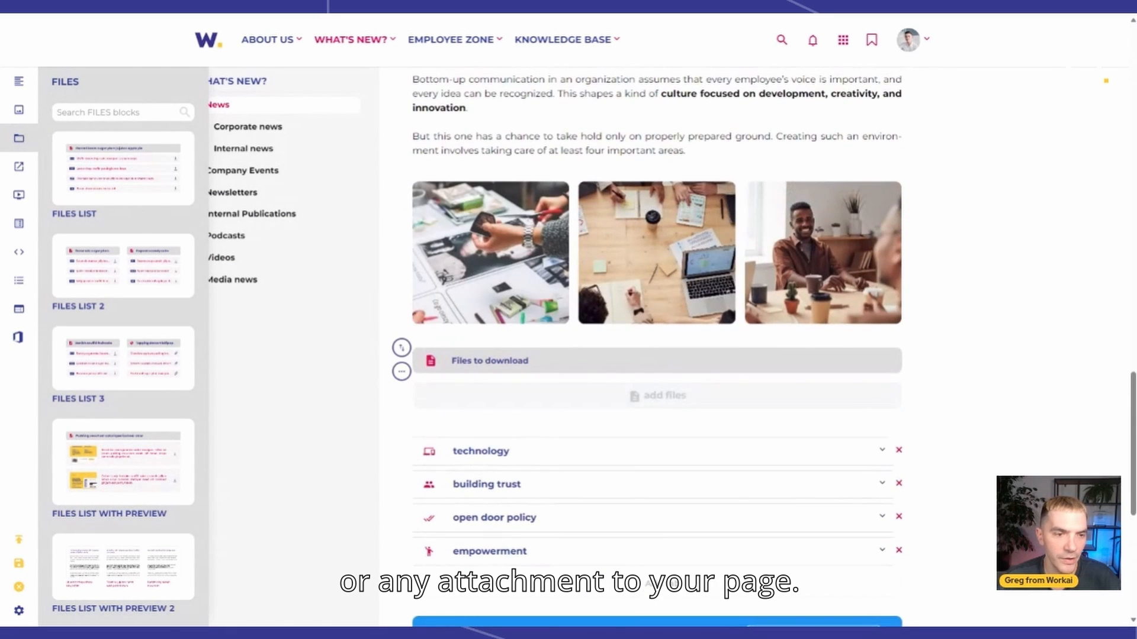
triple_click(525, 361)
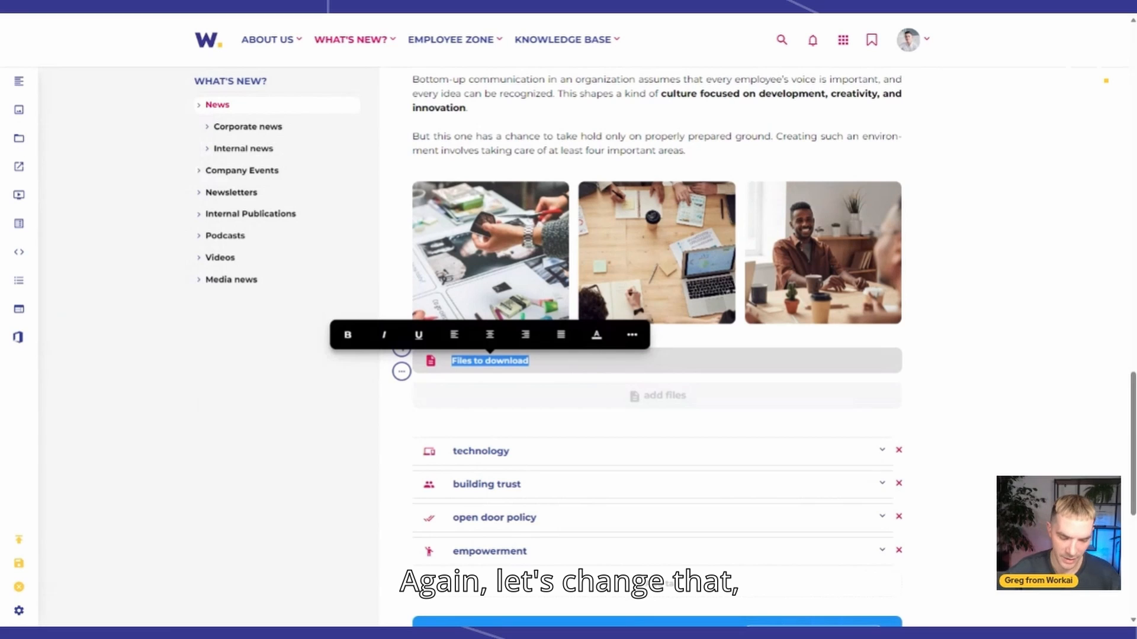
type("Please check it")
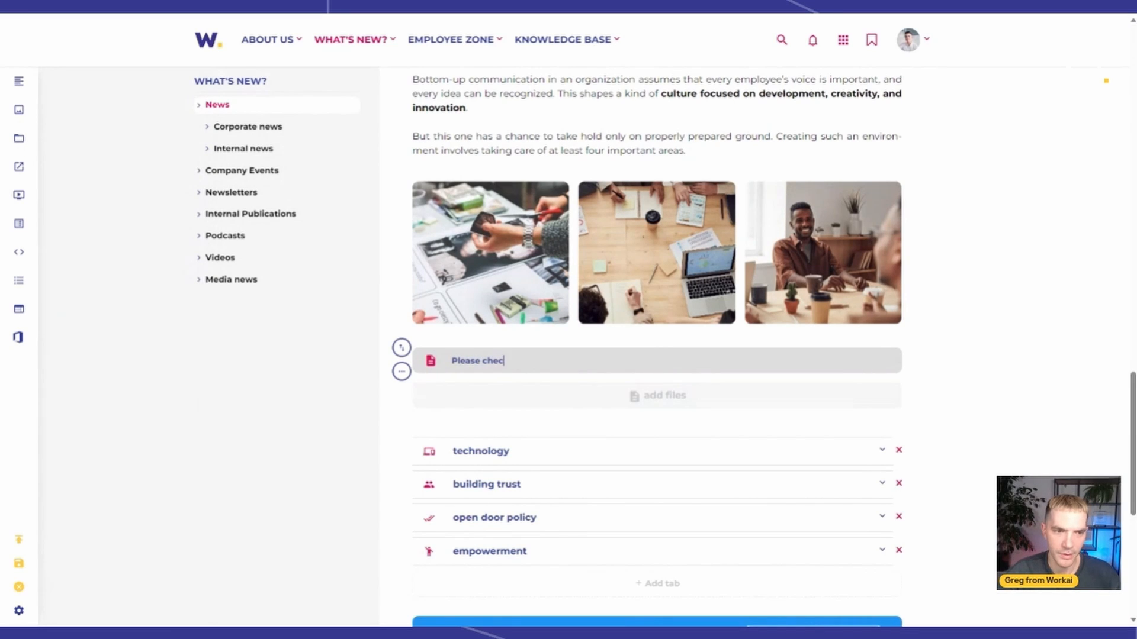
Enable "Possibility to download all files" and "Hide all elements" for the "Please check it" files list
left_click(401, 372)
left_click(424, 423)
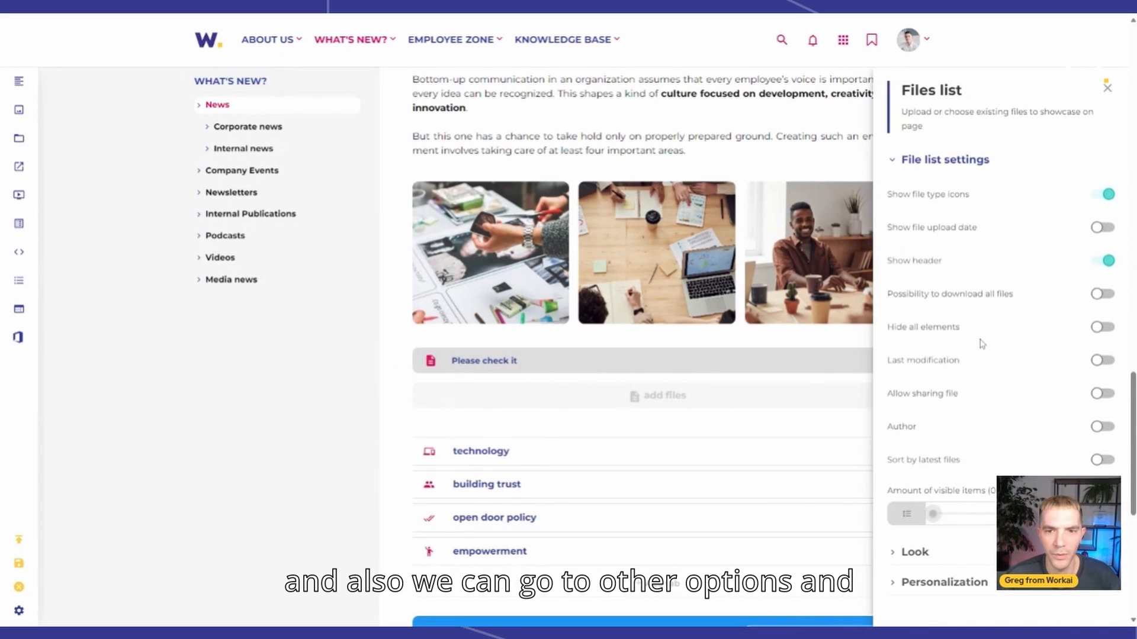
left_click(1101, 295)
left_click(1103, 327)
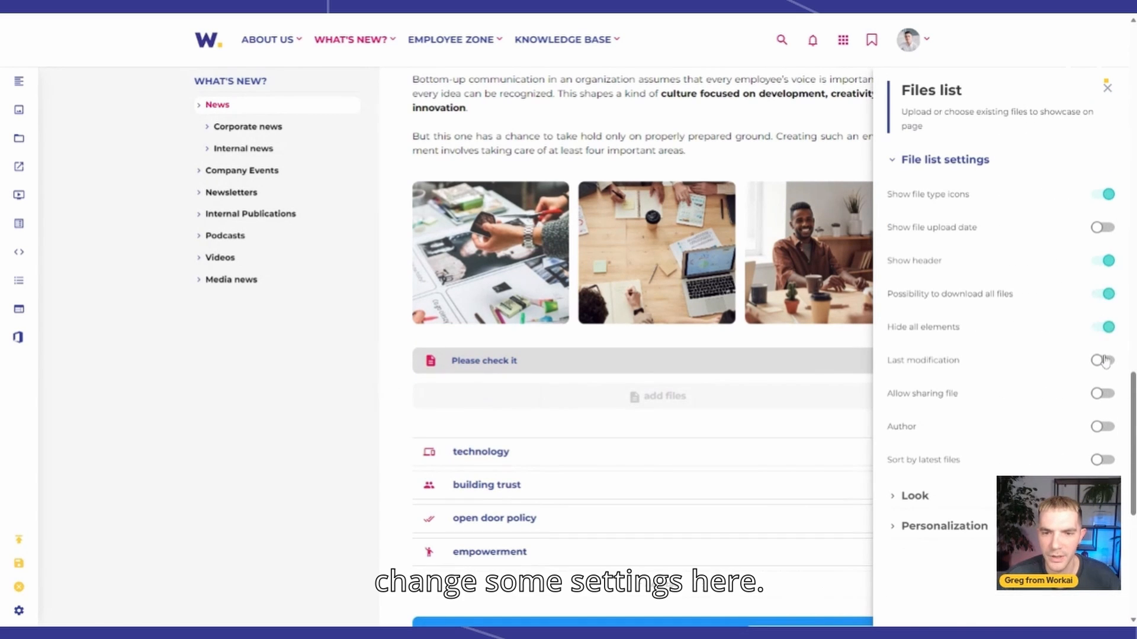
left_click(381, 411)
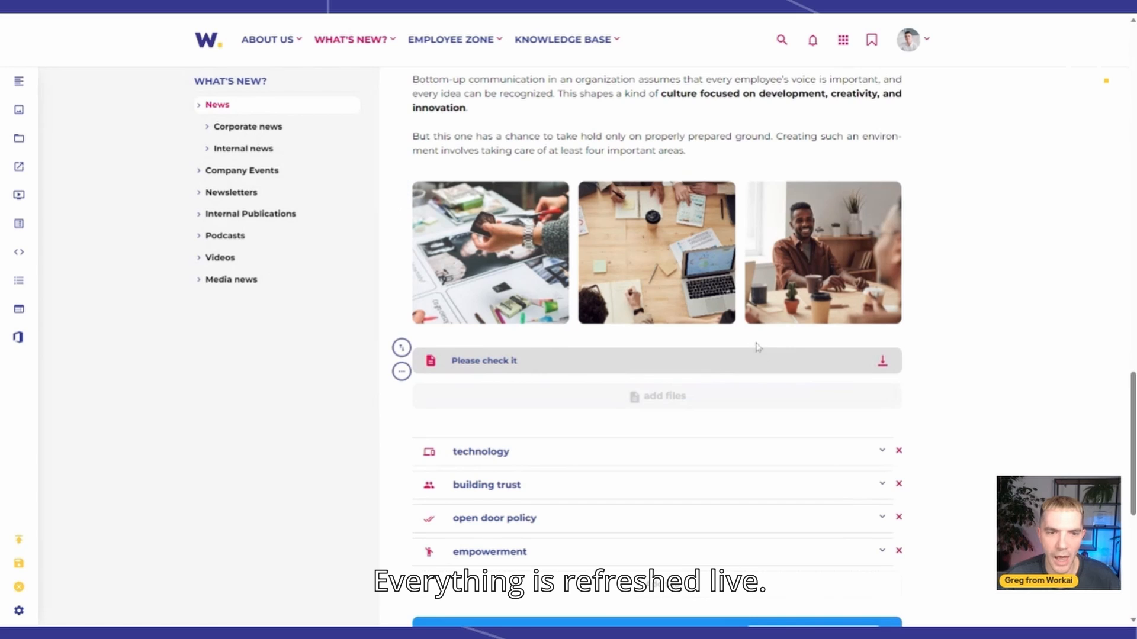
Examine the available video, embed and forms blocks, along with the existing survey block near the end of the article
scroll(758, 349, "down", 2)
scroll(544, 346, "down", 4)
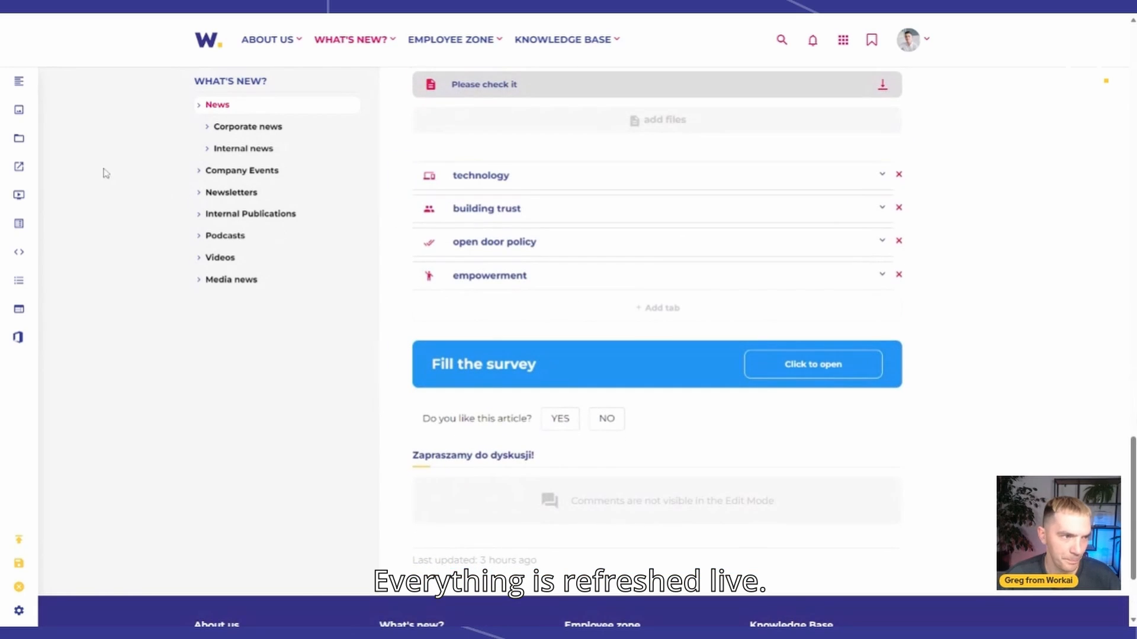
left_click(20, 195)
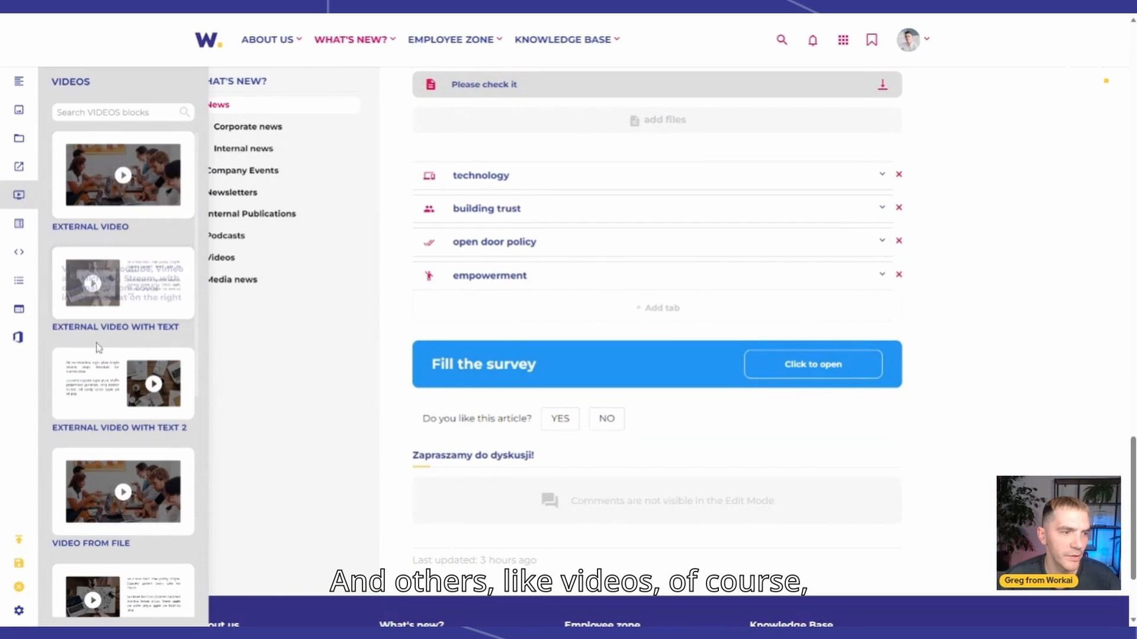
mouse_move(155, 193)
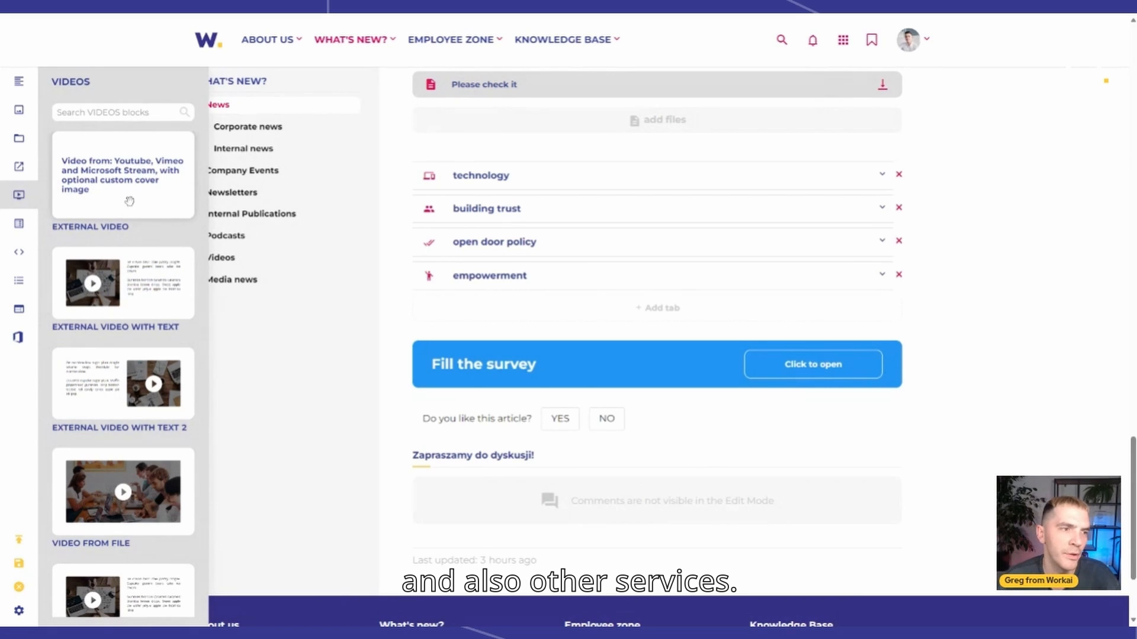
scroll(124, 279, "down", 4)
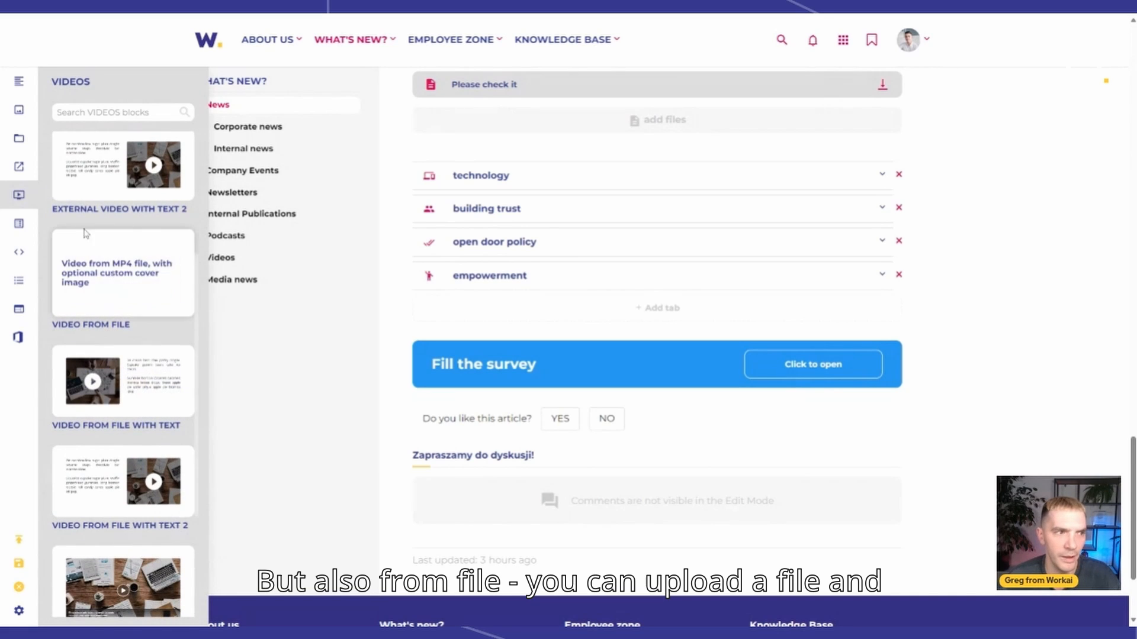
left_click(20, 255)
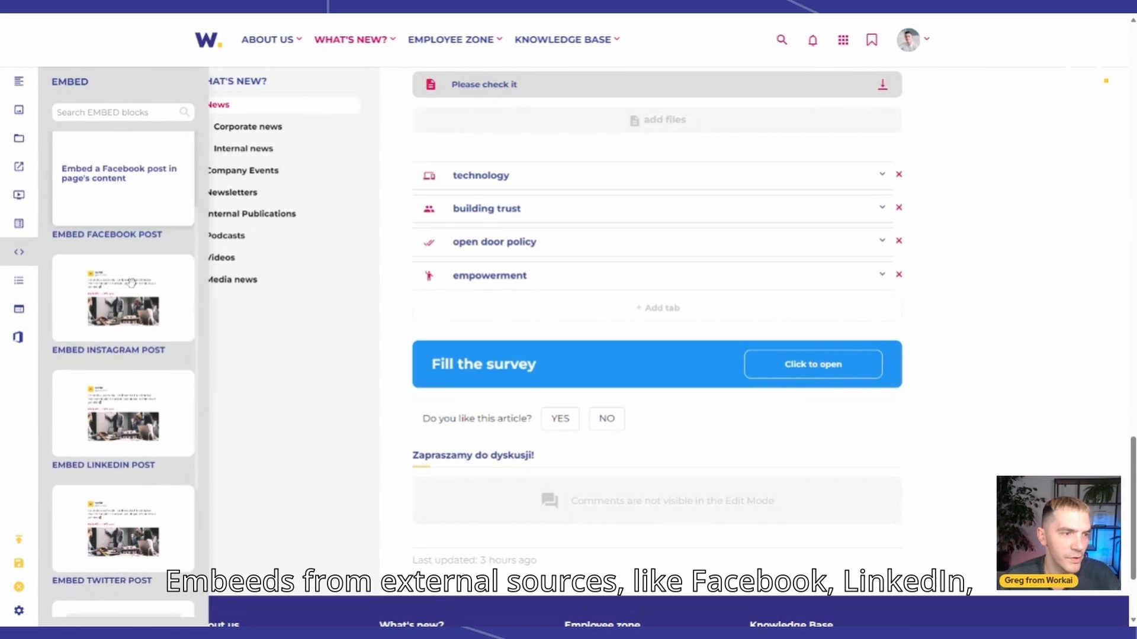
scroll(140, 183, "down", 3)
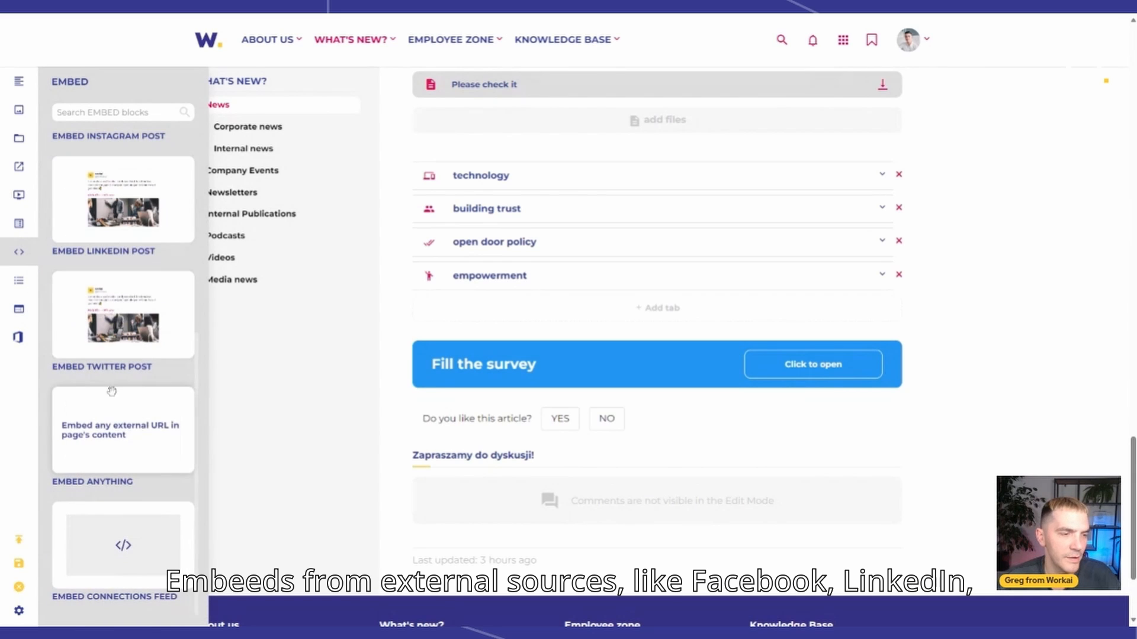
left_click(20, 282)
scroll(711, 356, "down", 2)
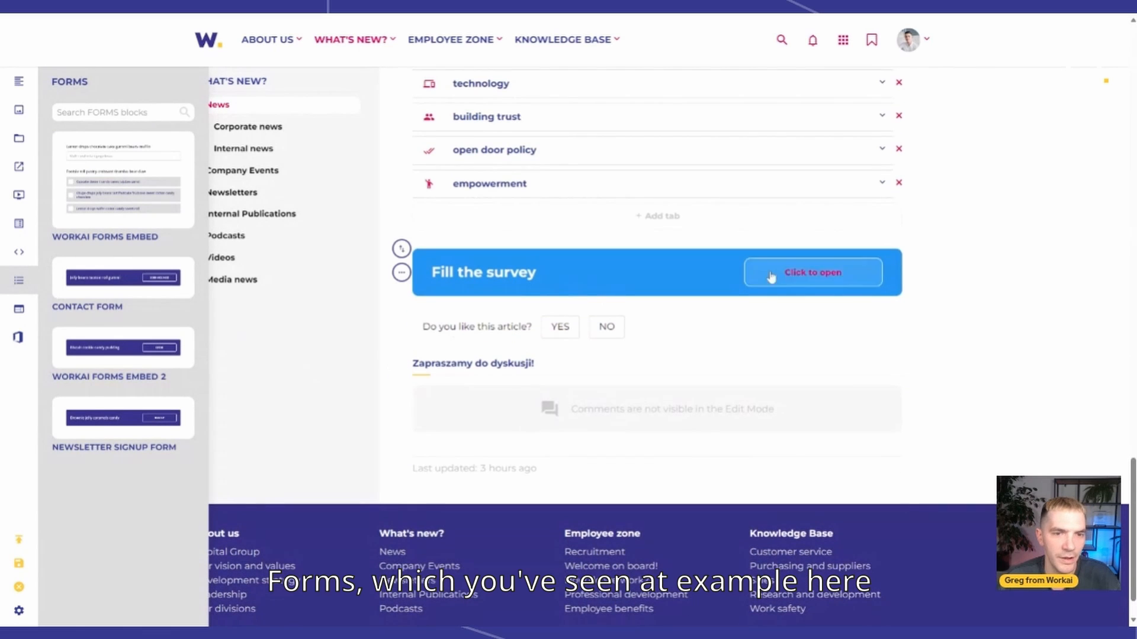
Insert a Columns layout block between the "The key here is to empower the employees" paragraph and the report download
left_click(19, 308)
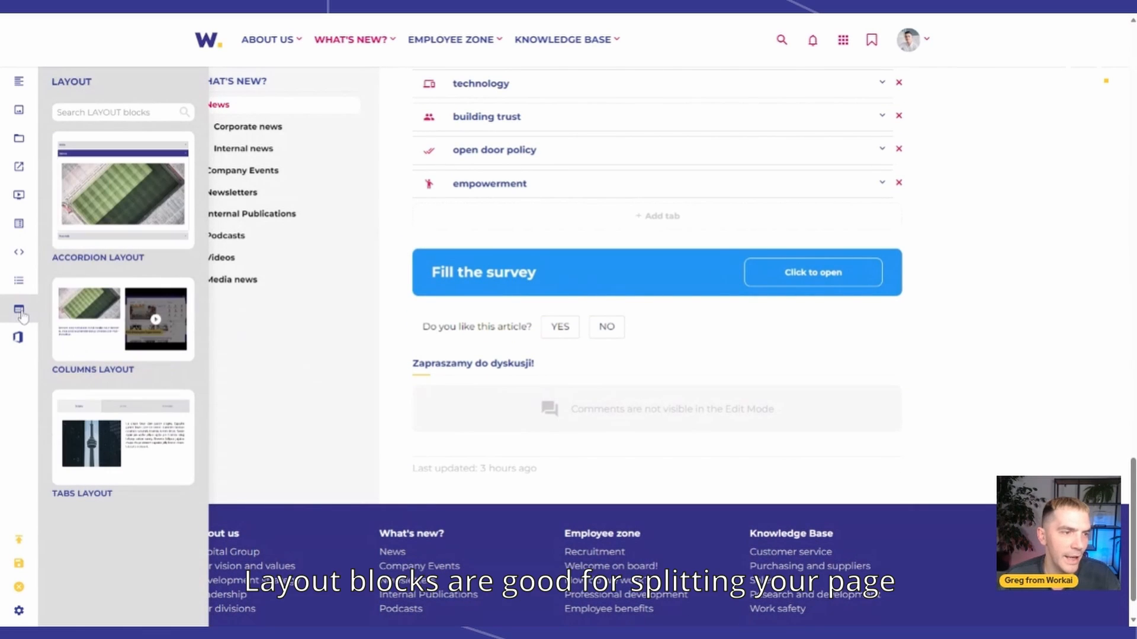
scroll(287, 345, "up", 1)
scroll(286, 345, "up", 10)
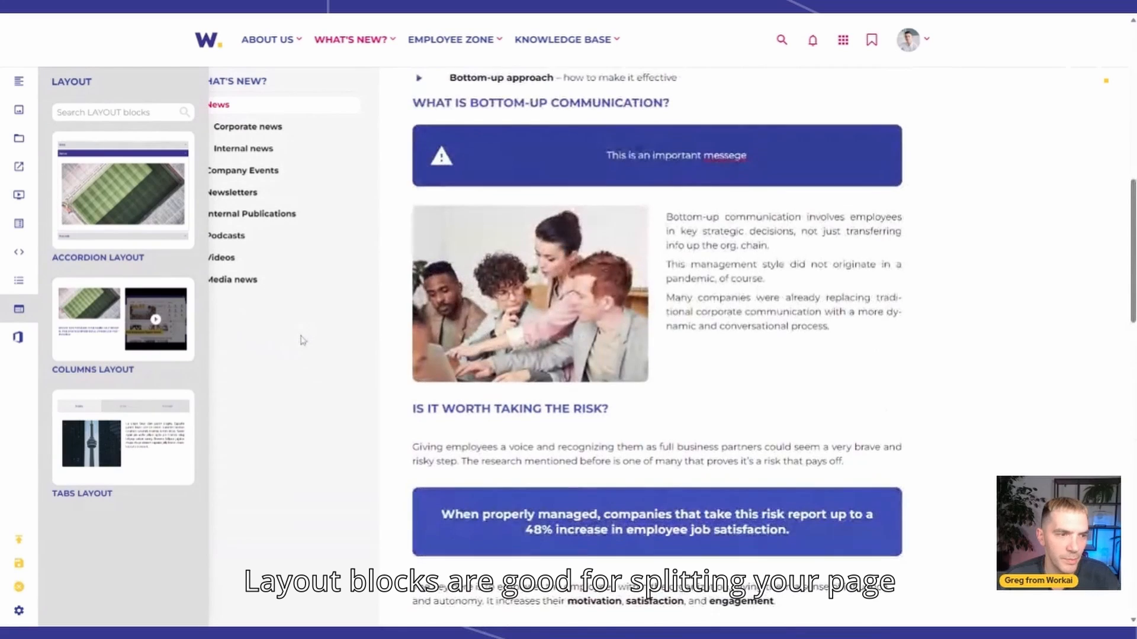
scroll(299, 338, "down", 4)
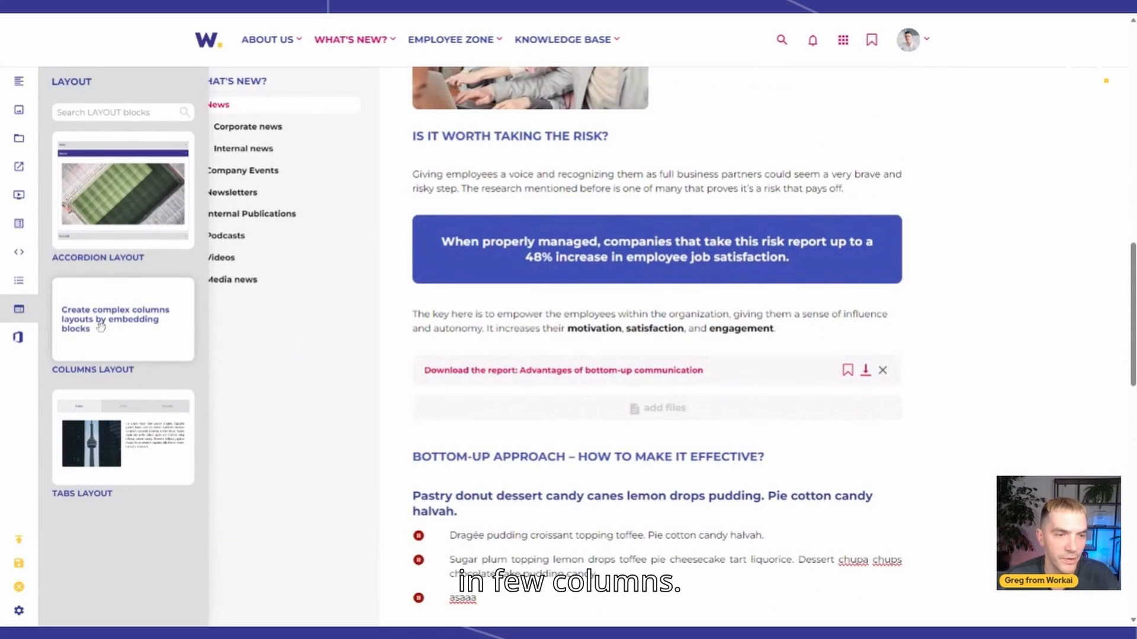
left_click_drag(110, 333, 645, 329)
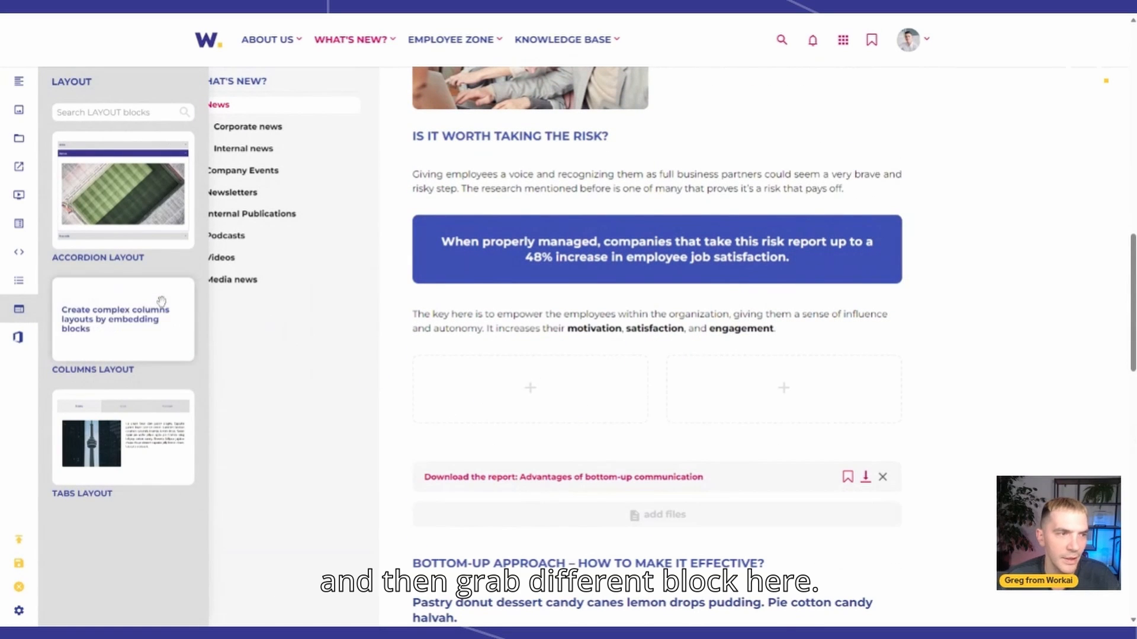
Place a Video from file block in the first column of the new layout and a Files list block in the second
left_click(19, 138)
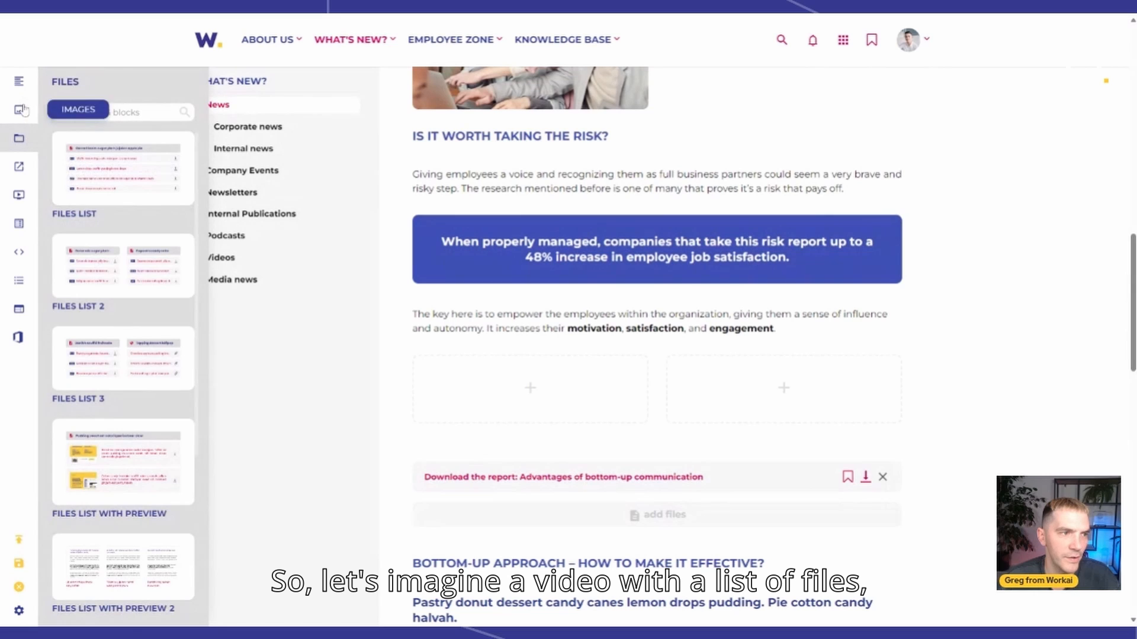
left_click(21, 109)
left_click(19, 195)
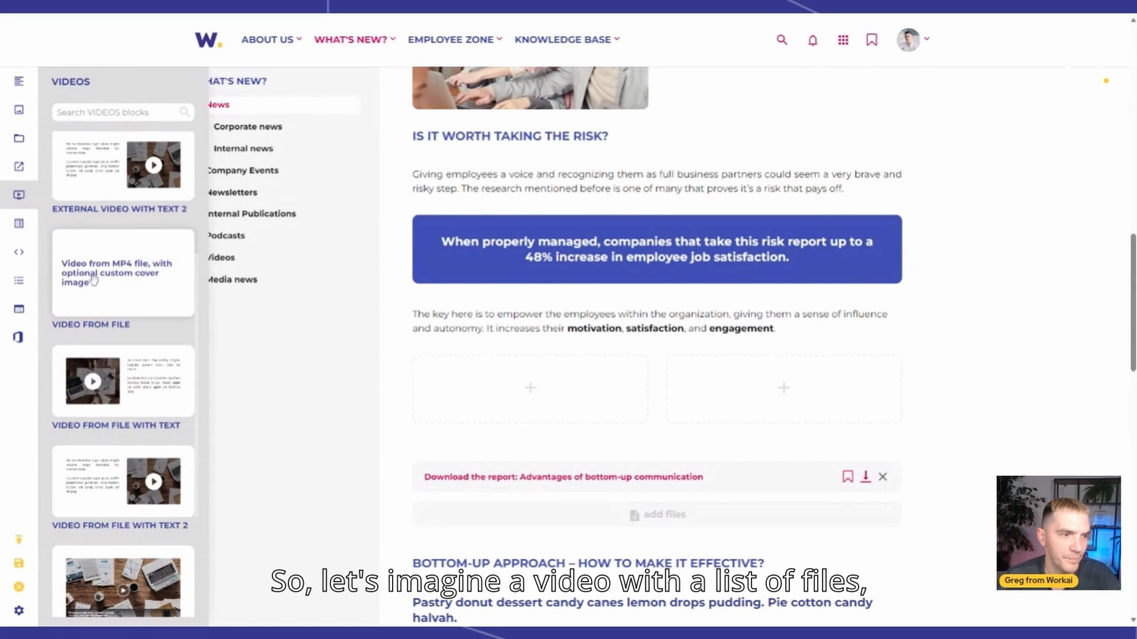
left_click_drag(123, 273, 524, 441)
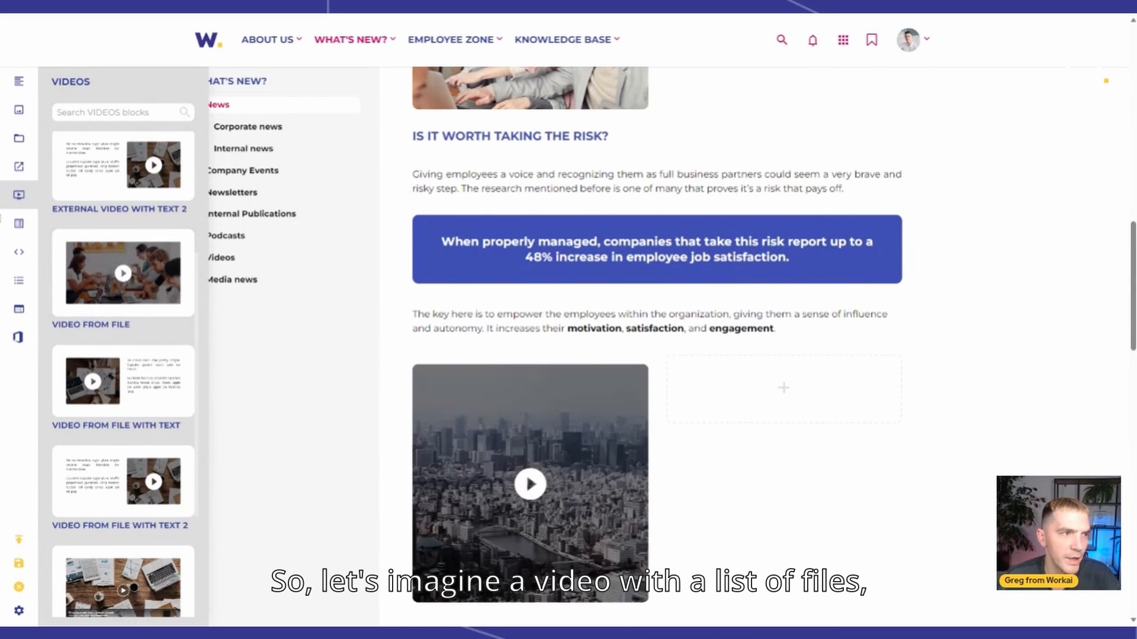
left_click(19, 138)
left_click_drag(100, 167, 813, 440)
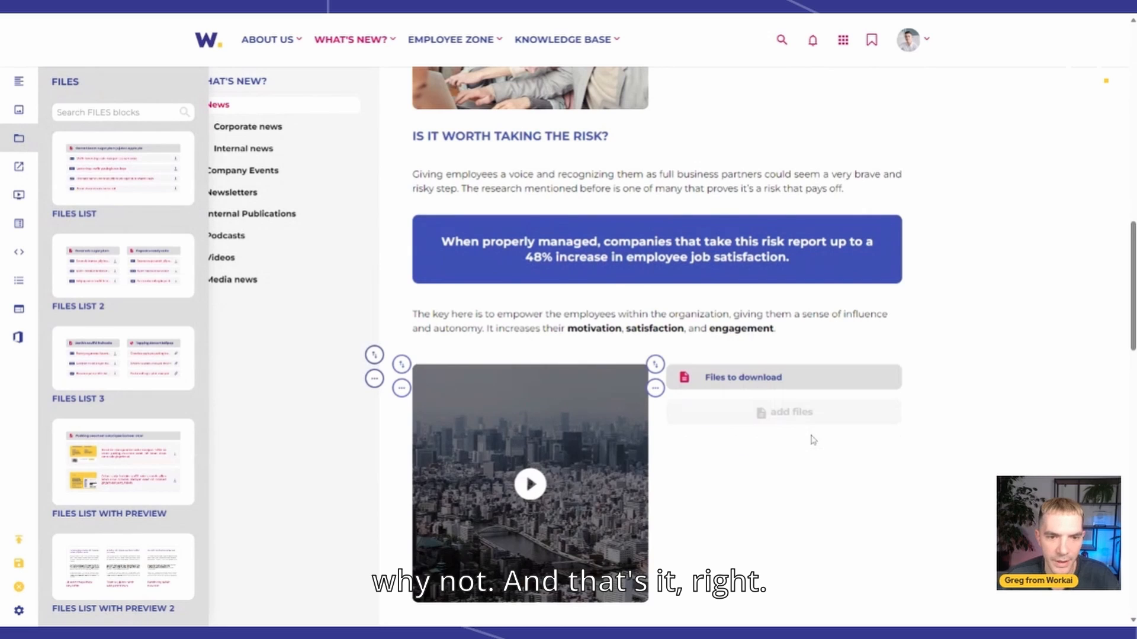
scroll(599, 450, "down", 3)
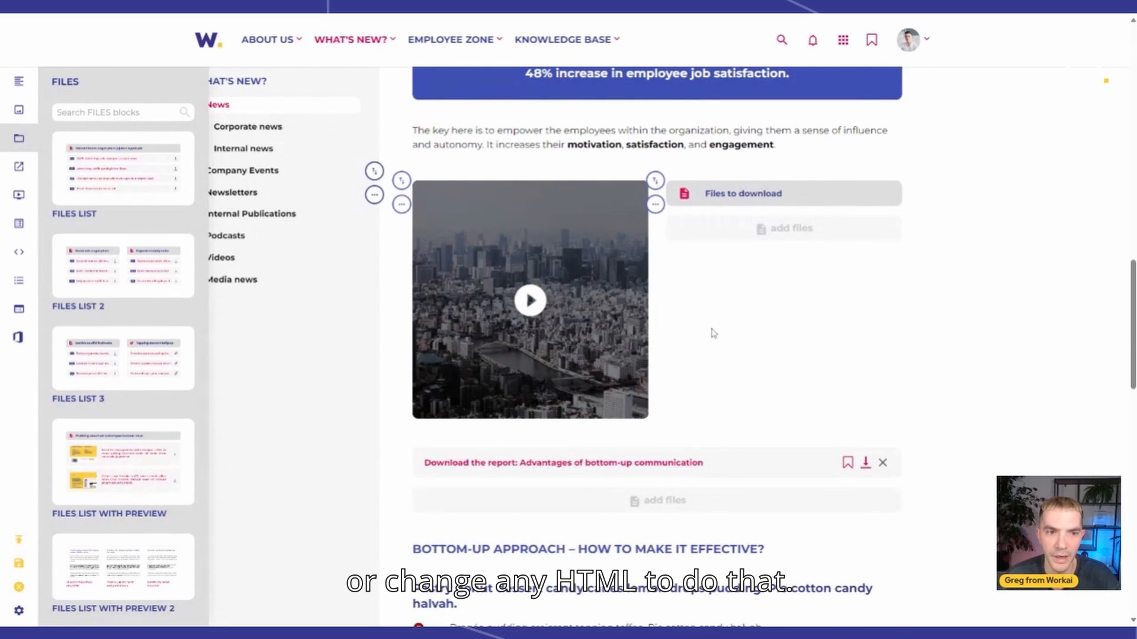
In the article's news settings, set both the publication start and end to 02/29/2024 5:00 PM
left_click(295, 396)
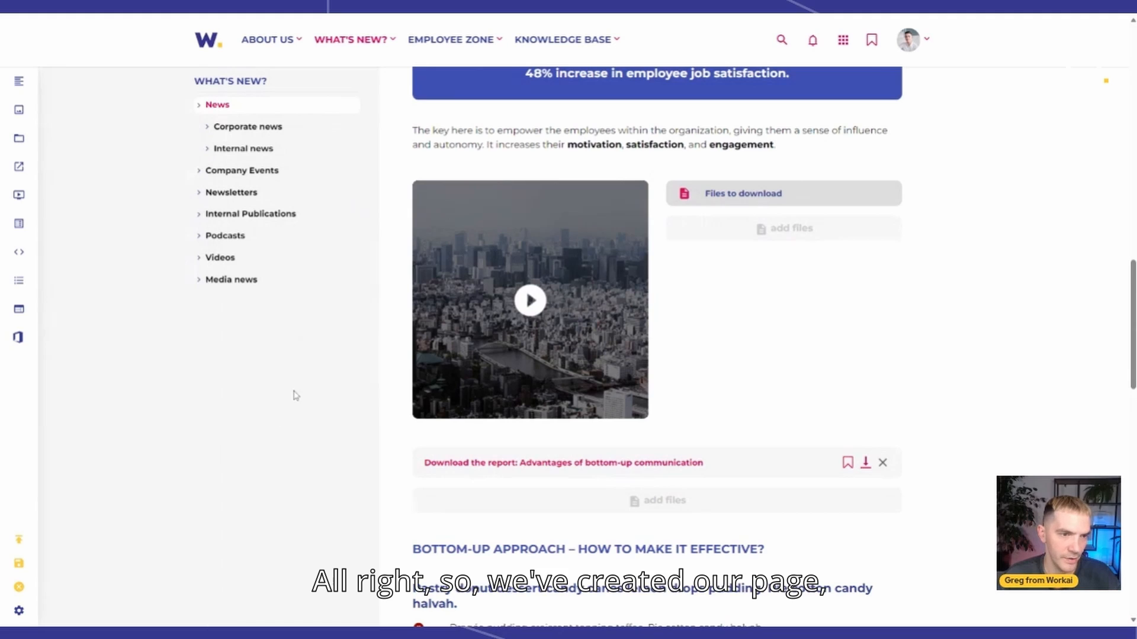
scroll(294, 396, "up", 17)
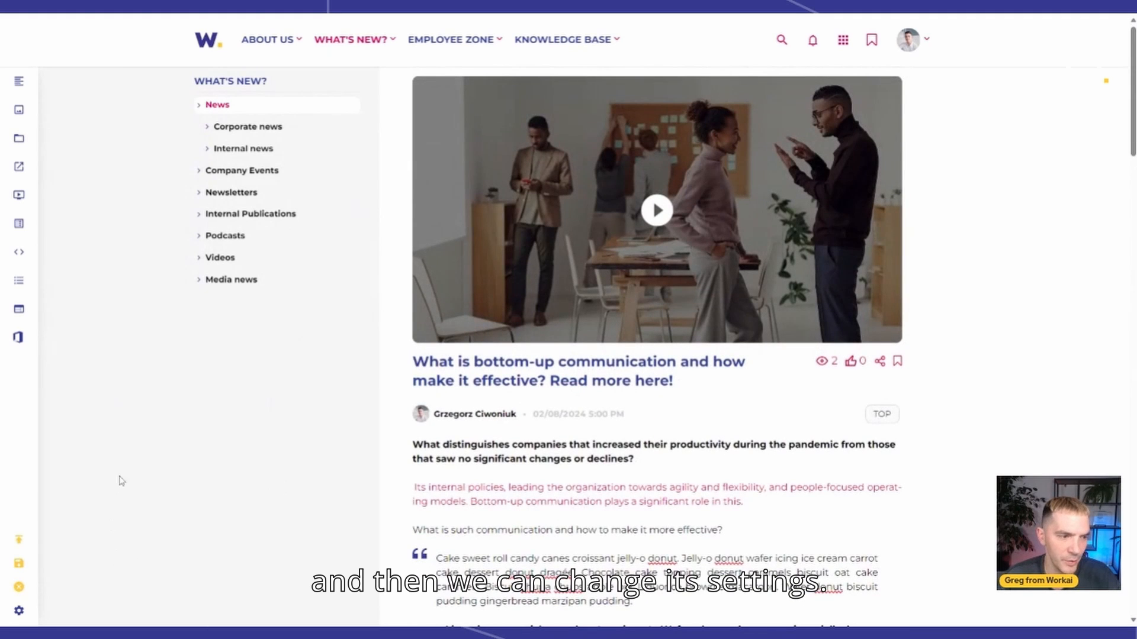
left_click(19, 610)
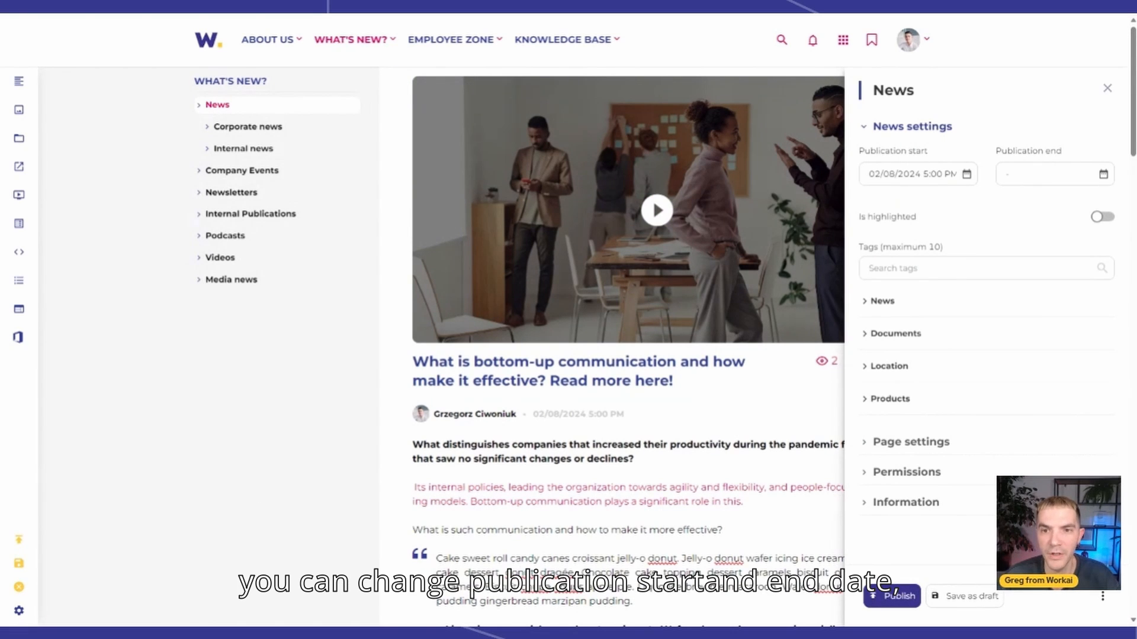
left_click(1033, 174)
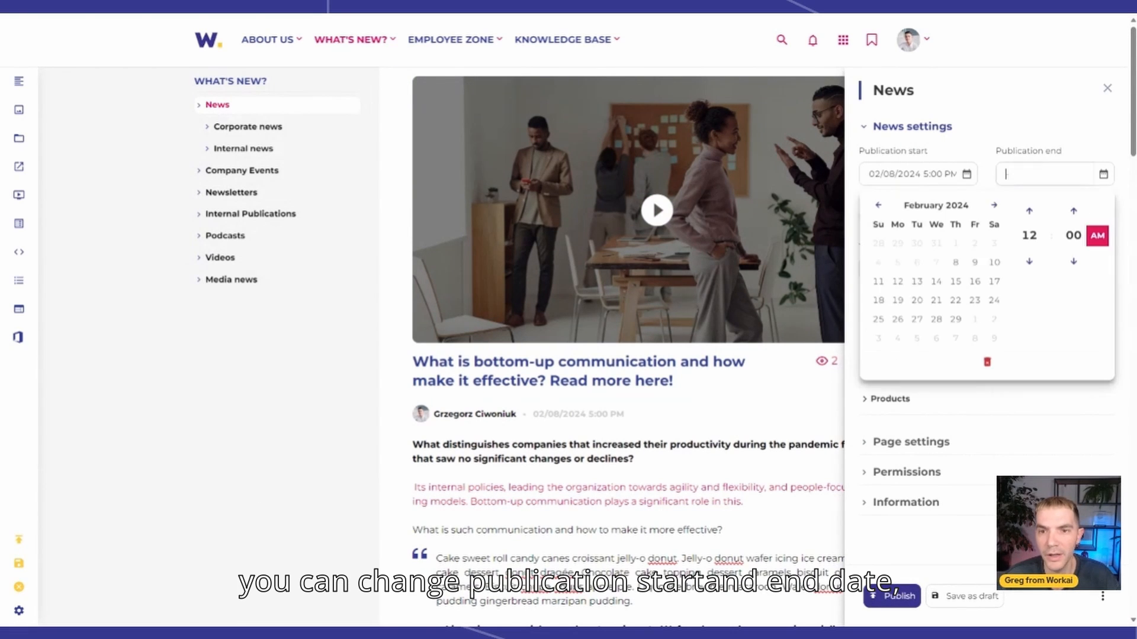
left_click(955, 281)
left_click(954, 320)
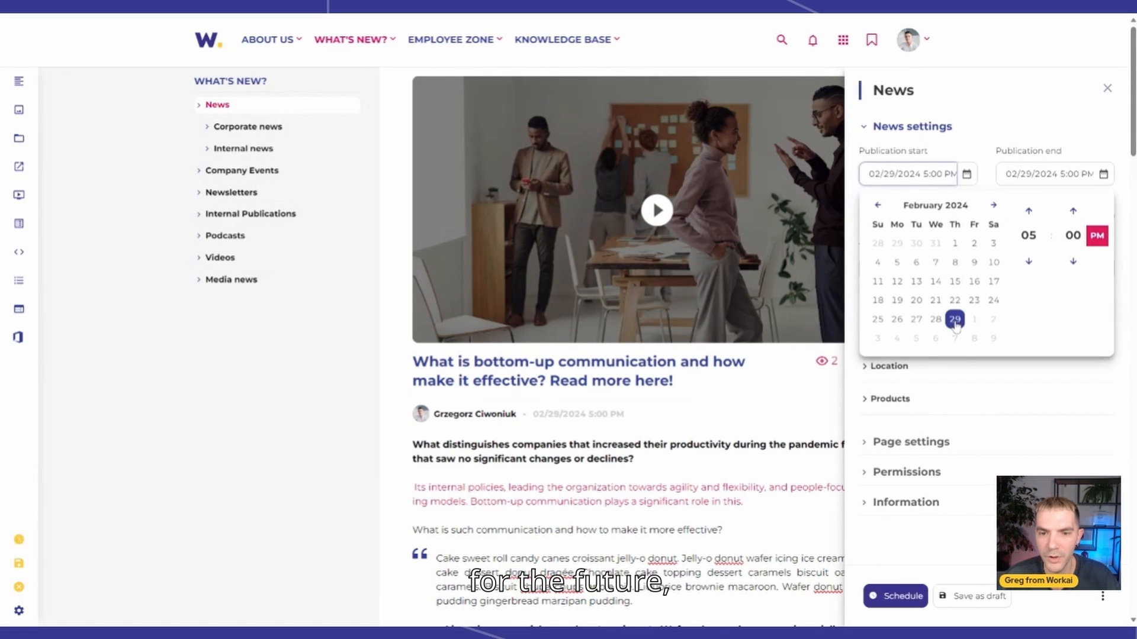
left_click(907, 551)
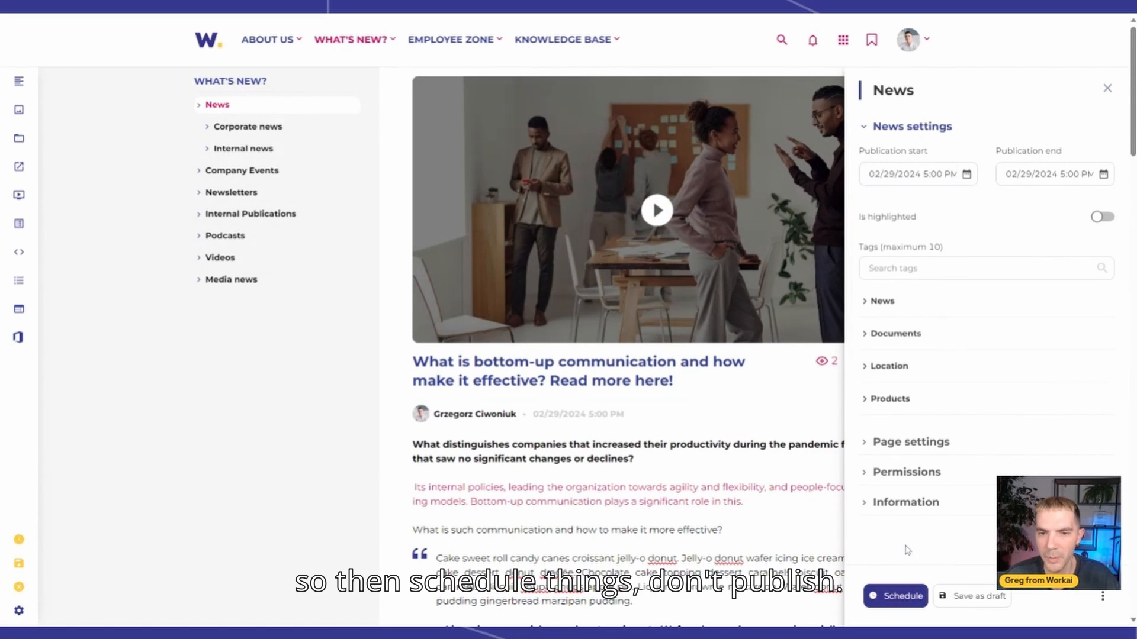
Tag the article with the News tags TOP, Divisions and Head office
left_click(888, 303)
left_click(888, 324)
left_click(930, 325)
left_click(990, 325)
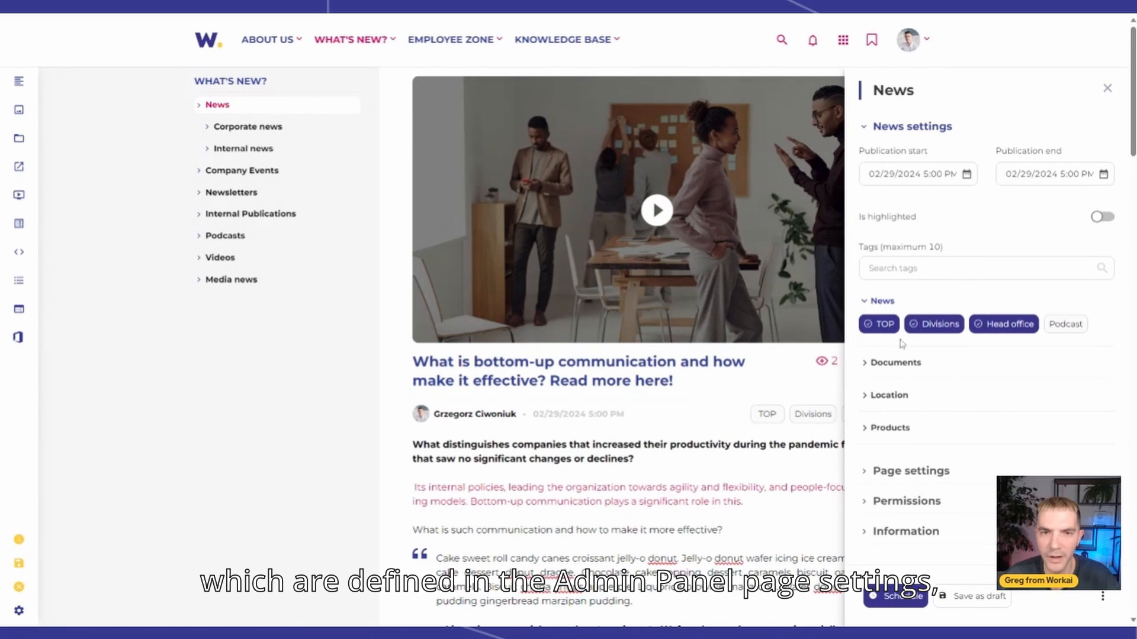
Examine the article's page settings for display and comments, switching Show metadata off and back on
left_click(911, 471)
scroll(959, 367, "down", 5)
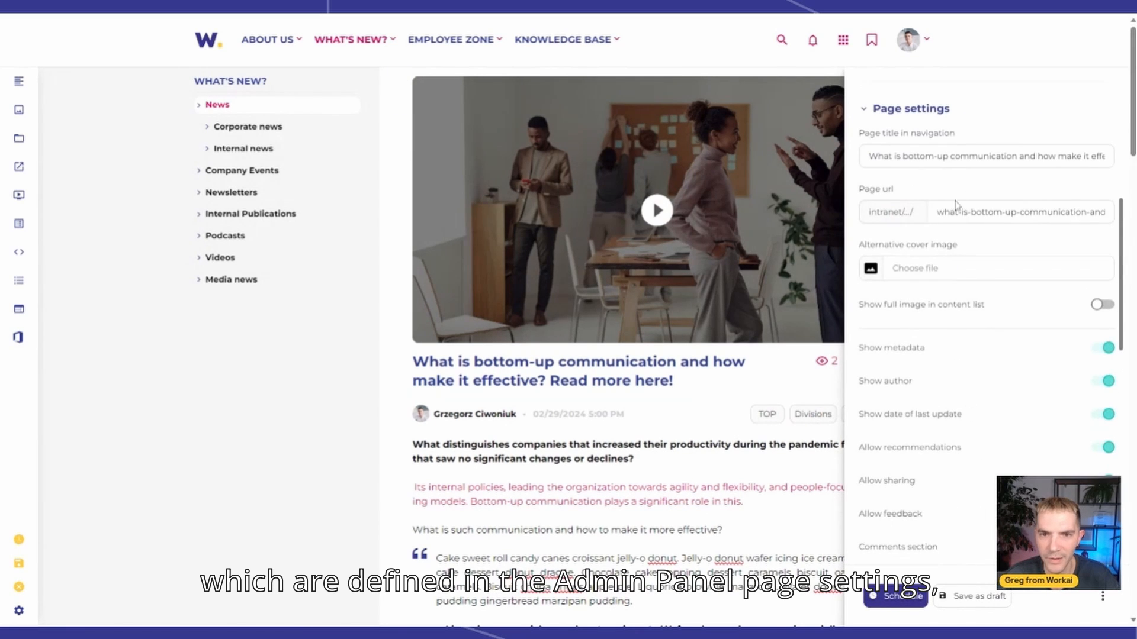
scroll(973, 255, "down", 3)
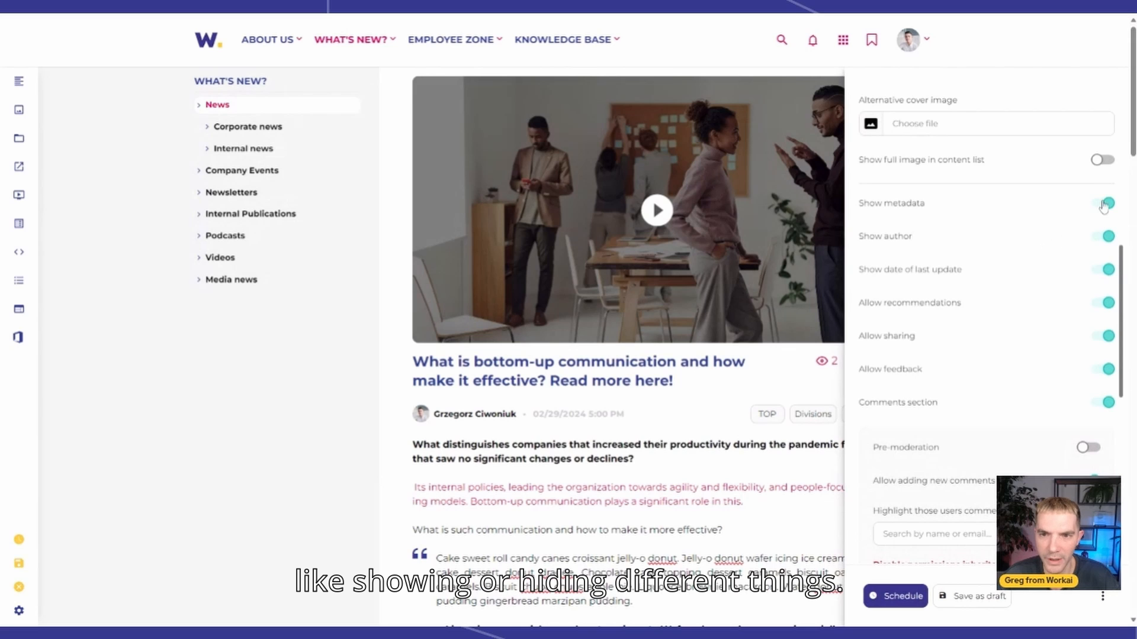
left_click(1103, 204)
left_click(1105, 204)
scroll(1042, 371, "down", 3)
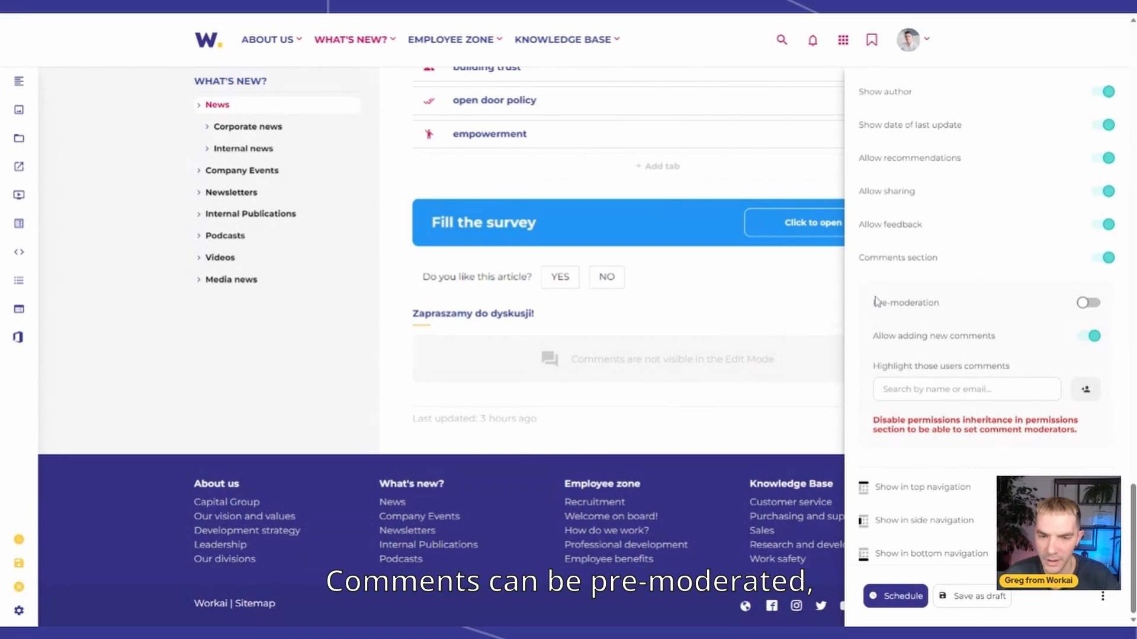
scroll(875, 302, "up", 3)
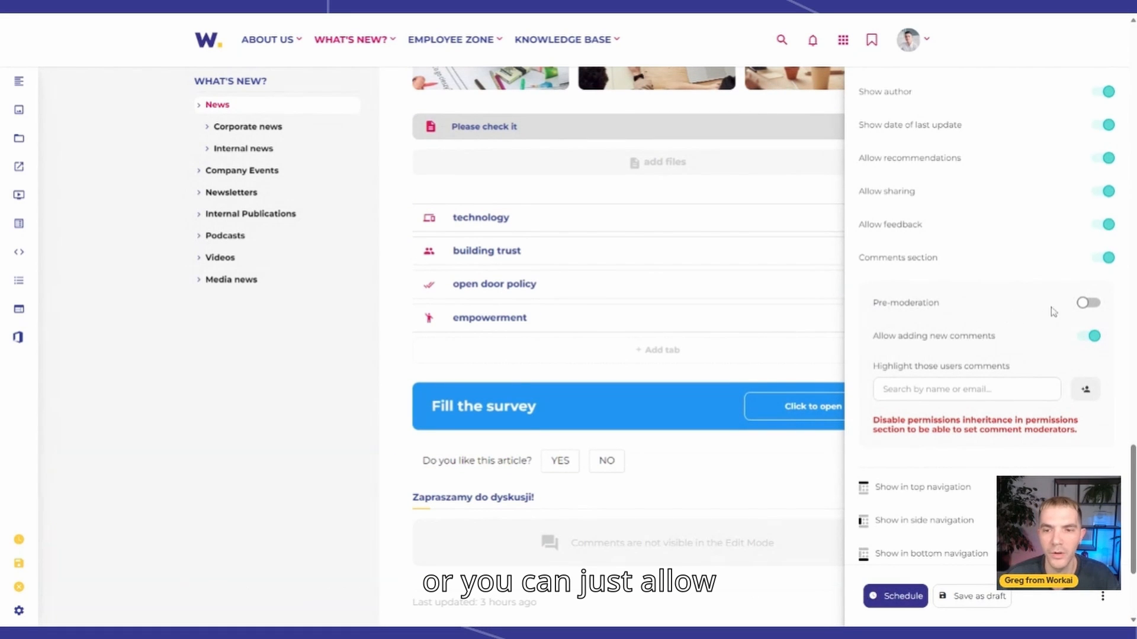
left_click(1094, 303)
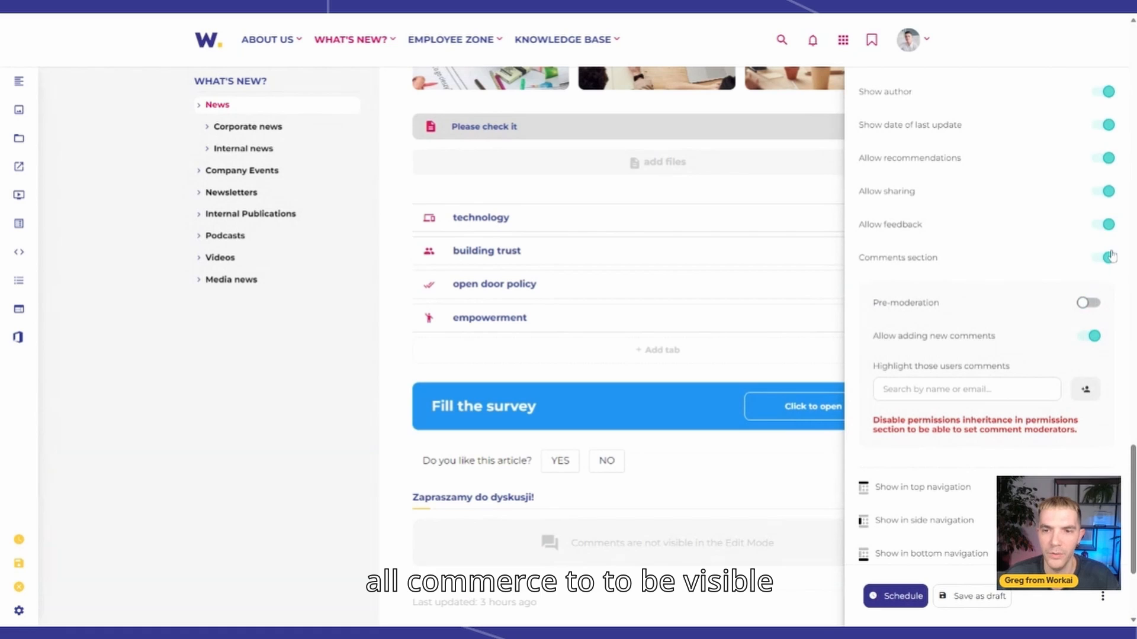
Enable "Show breadcrumb" for the article and check the start of the page
scroll(981, 419, "down", 6)
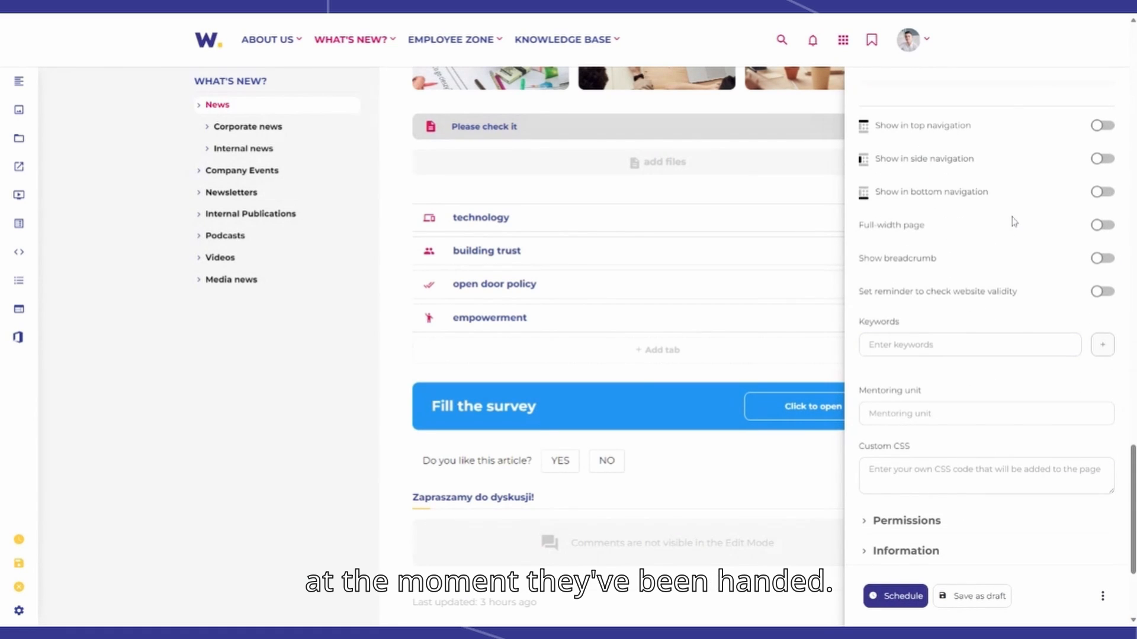
left_click(1104, 258)
scroll(663, 315, "up", 15)
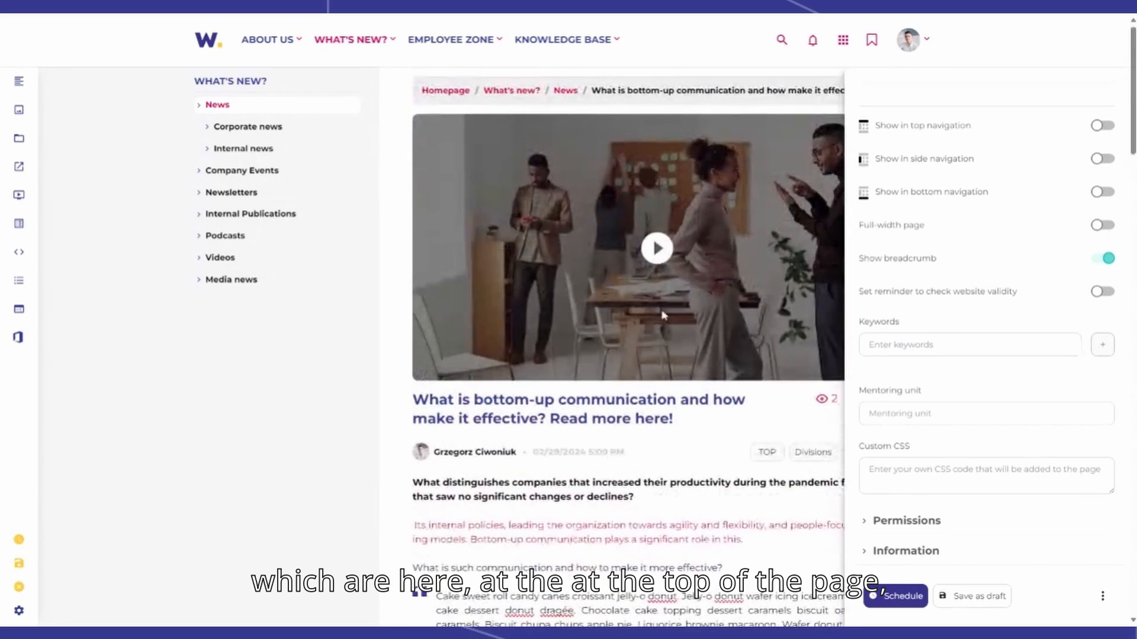
Add the keywords "intranet", "dex" and "EXP" to the article
left_click(950, 342)
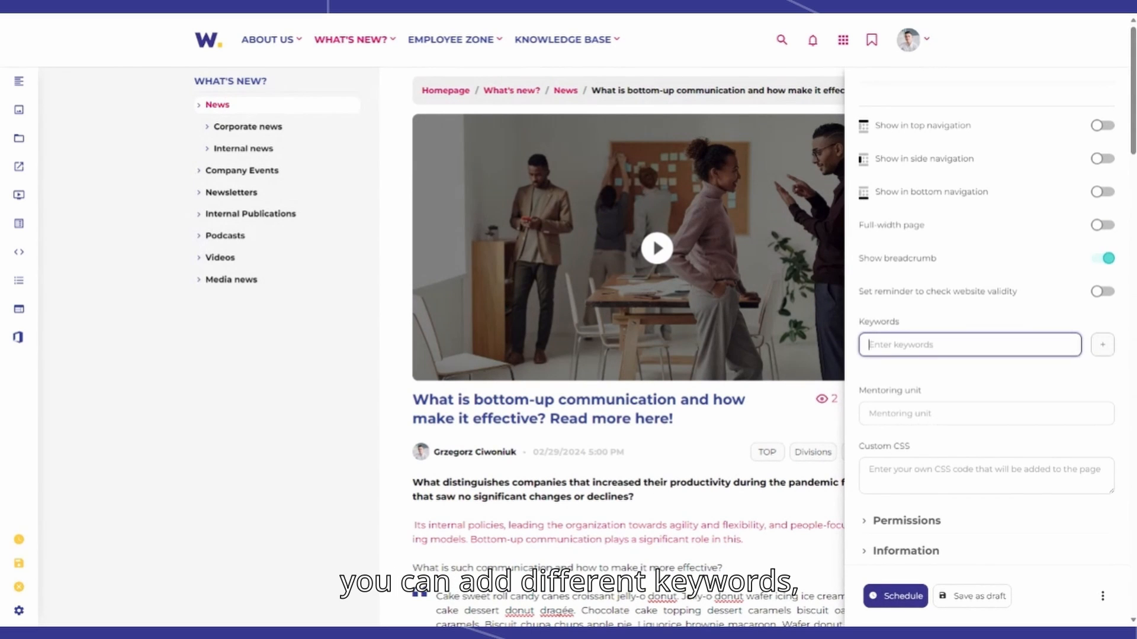
type("intranet")
key("Return")
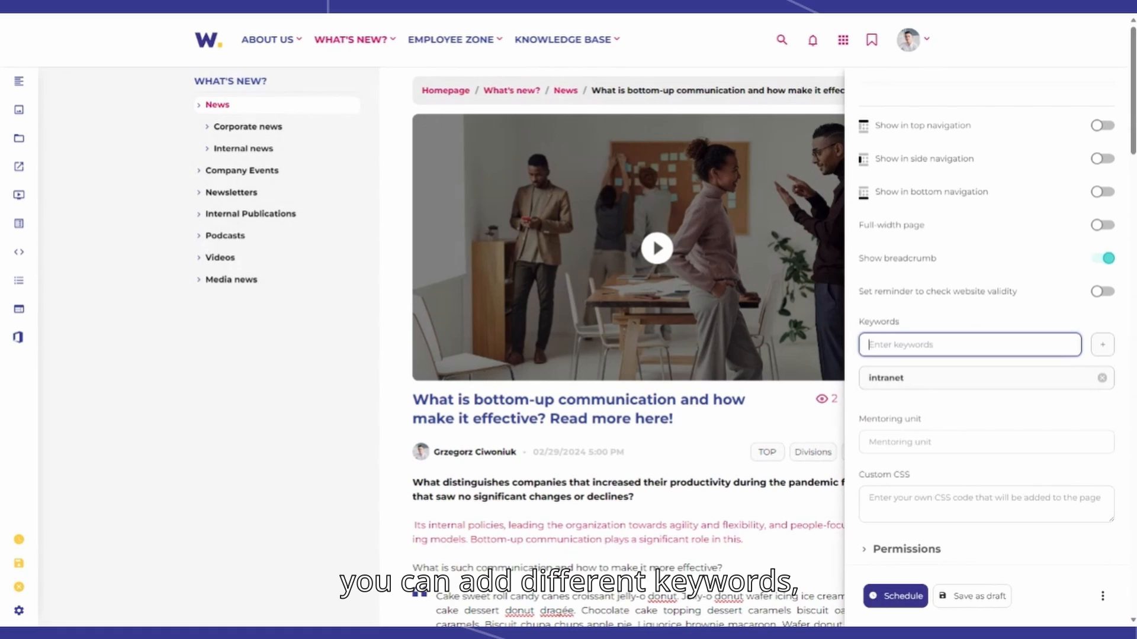
type("dex")
key("Return")
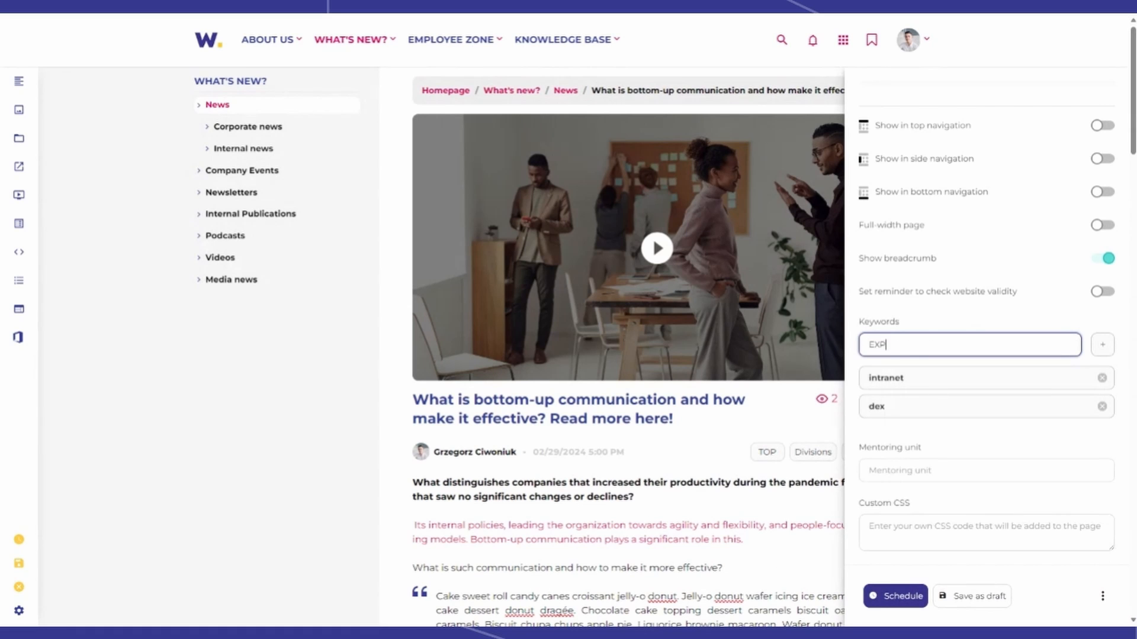
key("Return")
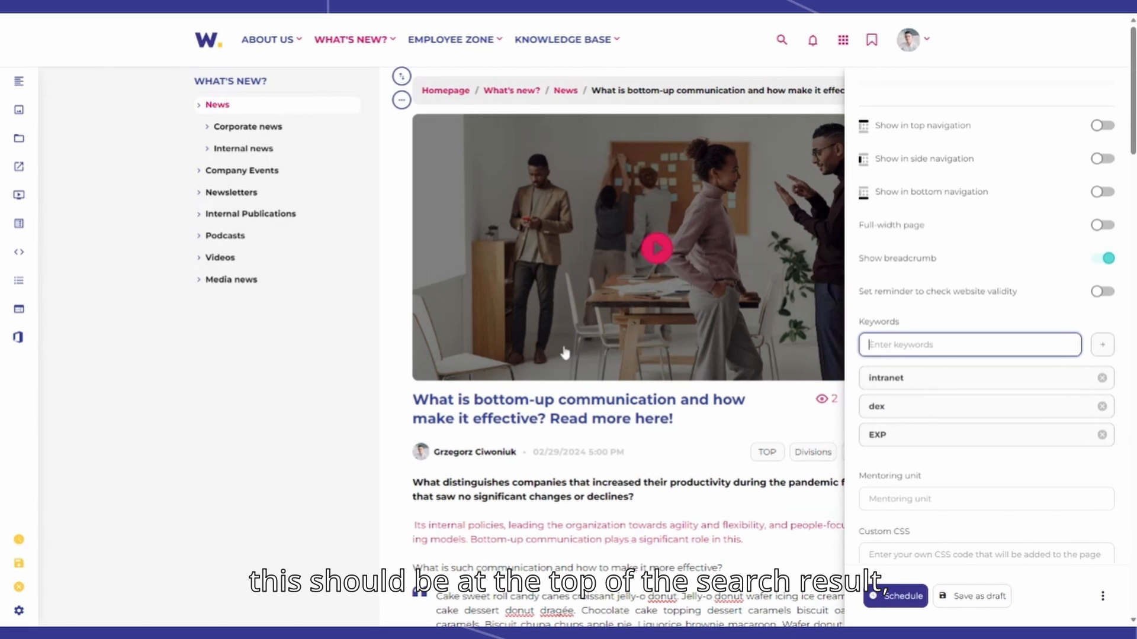
Disable permissions inheritance for the article so that readers, editors and publishers can be set individually
scroll(987, 438, "down", 3)
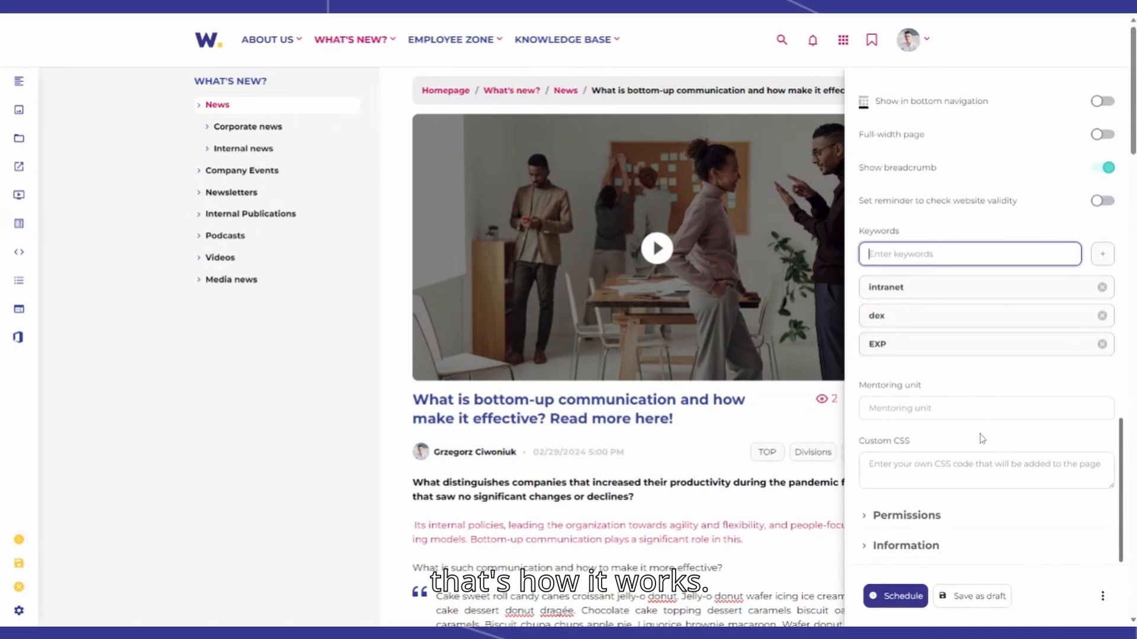
left_click(930, 514)
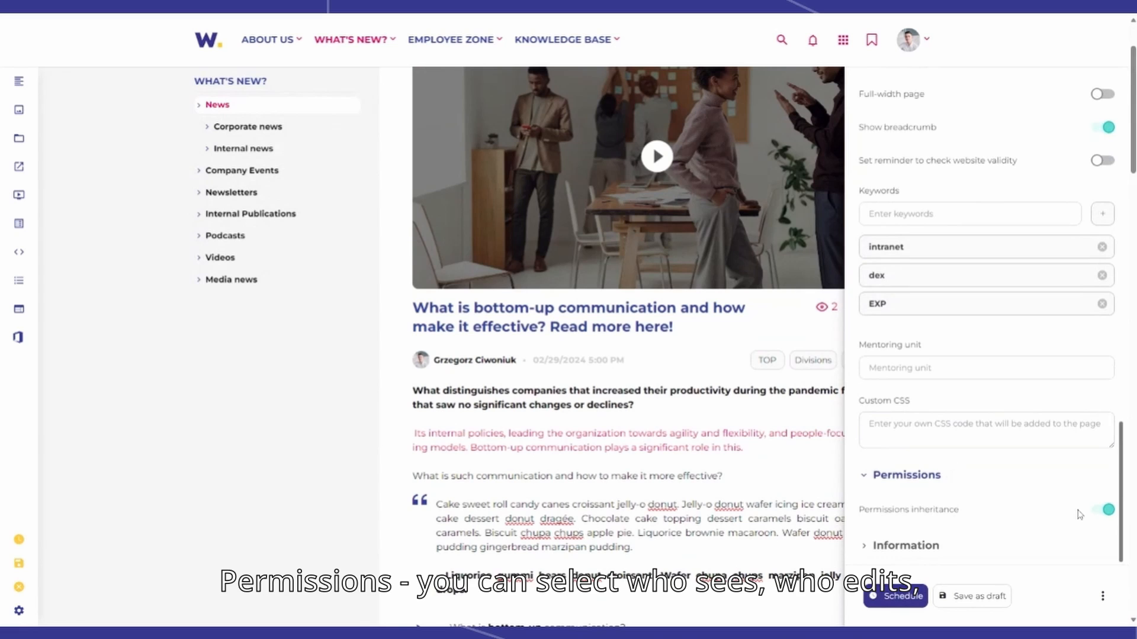
left_click(1103, 510)
scroll(1102, 510, "down", 4)
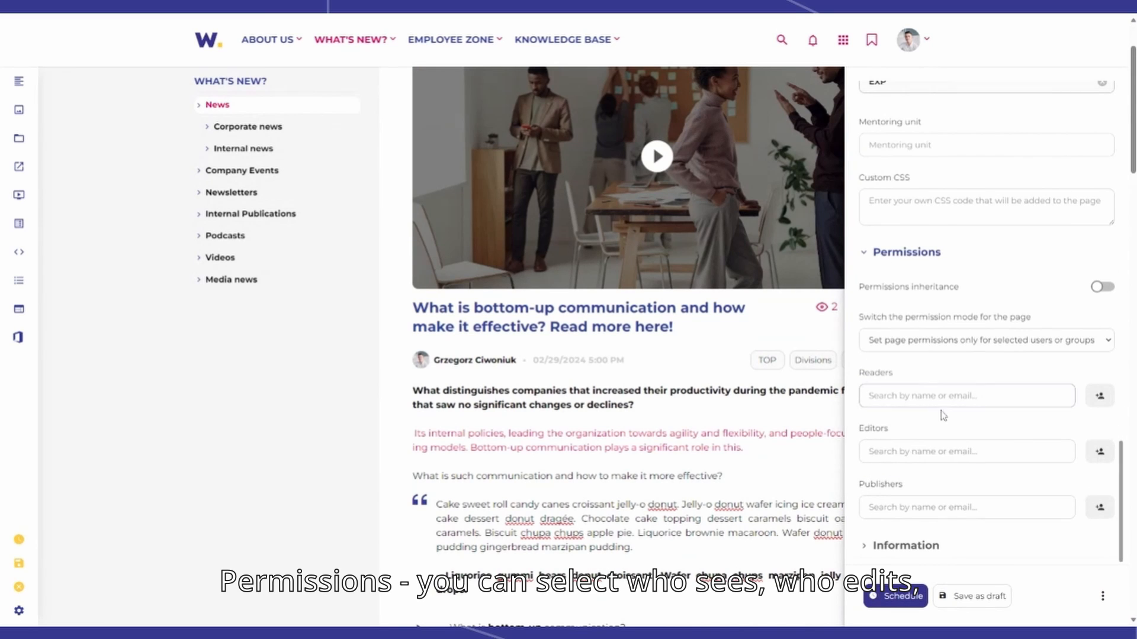
scroll(939, 414, "down", 3)
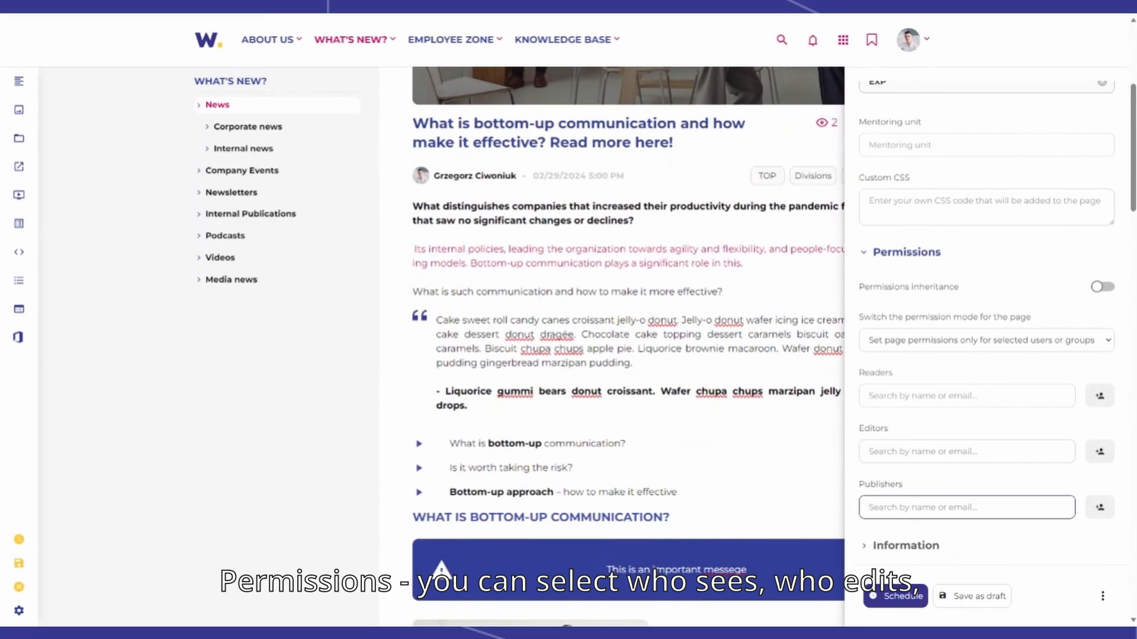
Examine the article's page version history and the additional page actions such as copying or saving as a template
left_click(916, 545)
scroll(936, 524, "down", 3)
scroll(936, 523, "down", 4)
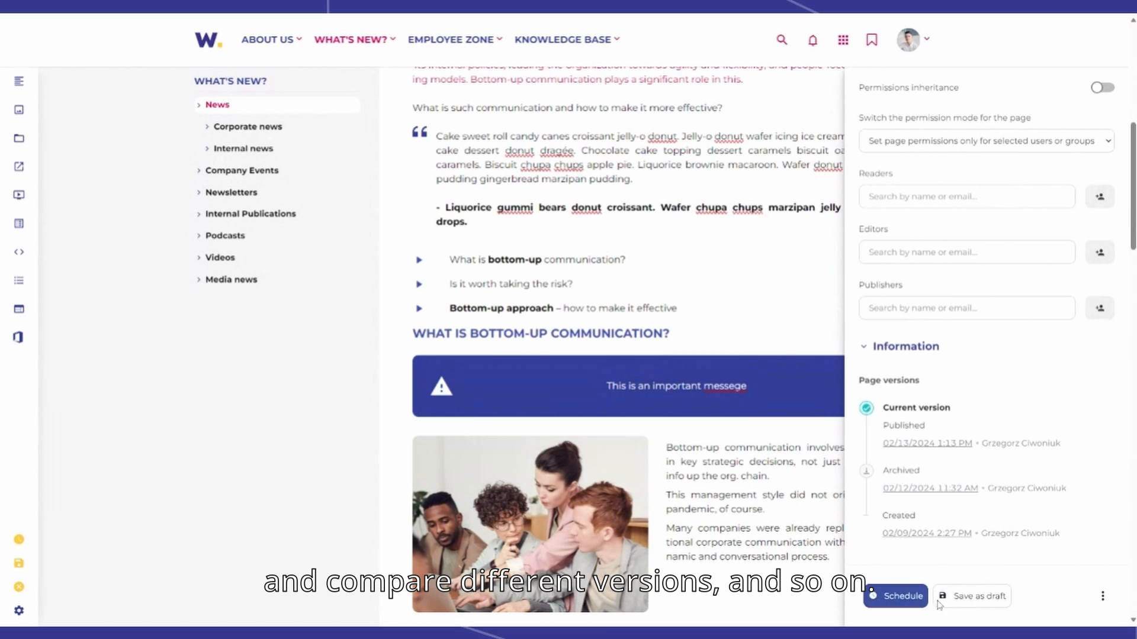
left_click(1104, 597)
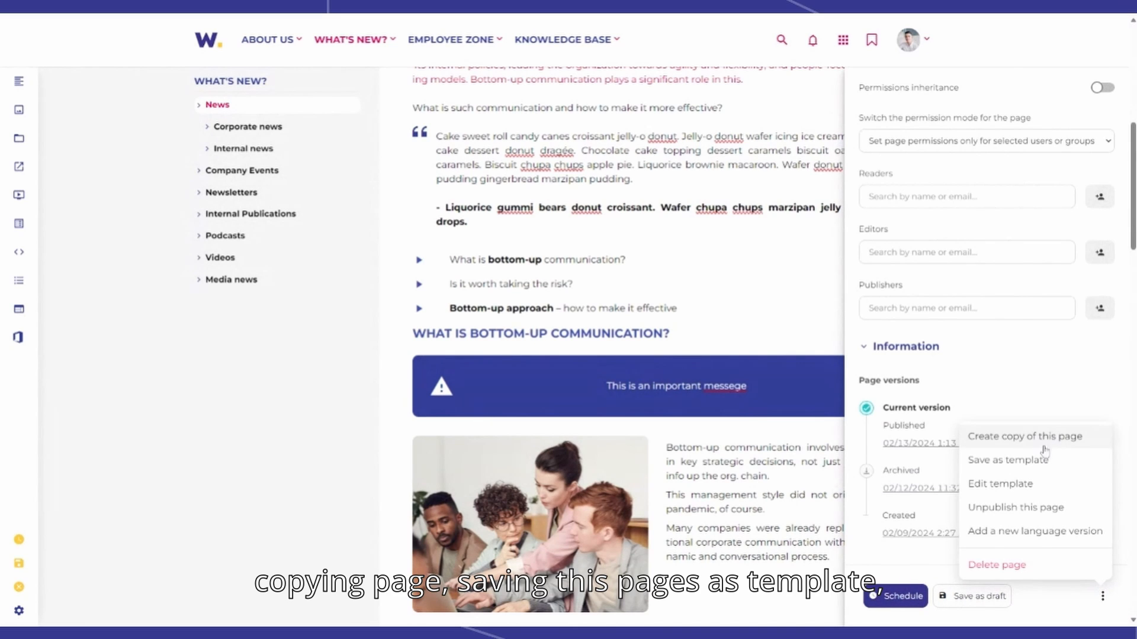
left_click(1036, 612)
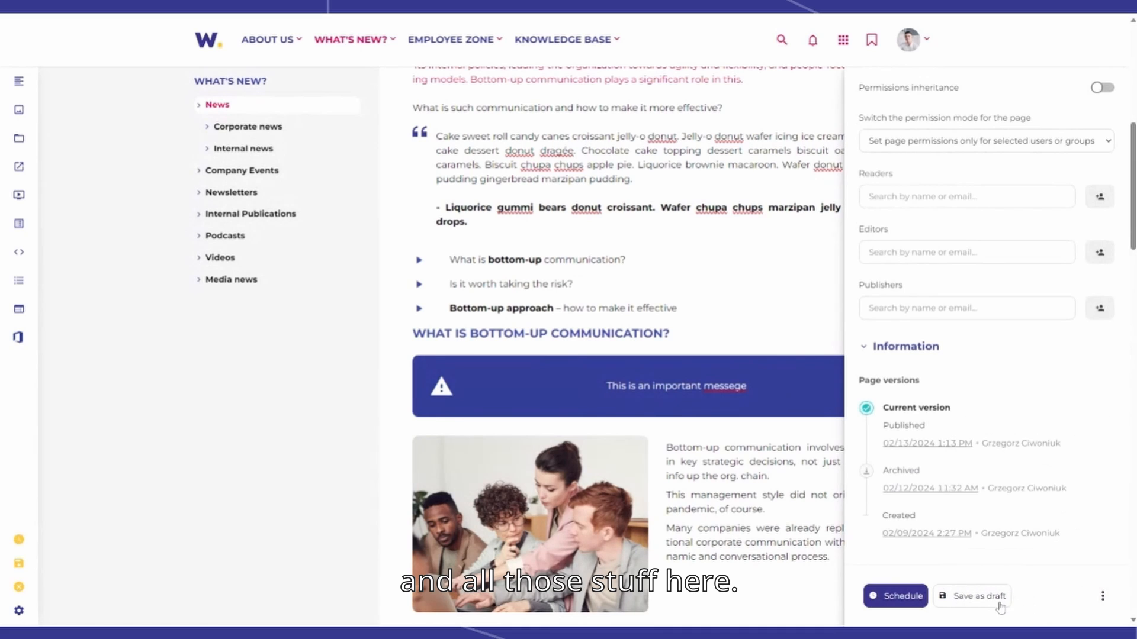
Save the article as a draft without a change description, dismiss the notification and review the saved page
left_click(980, 597)
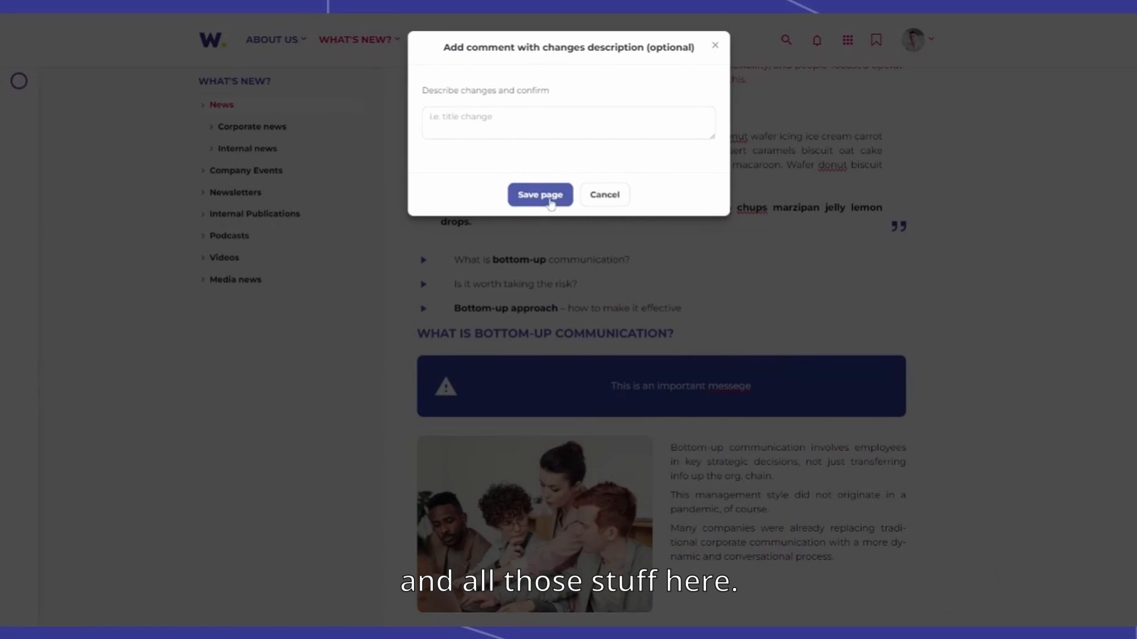
left_click(538, 193)
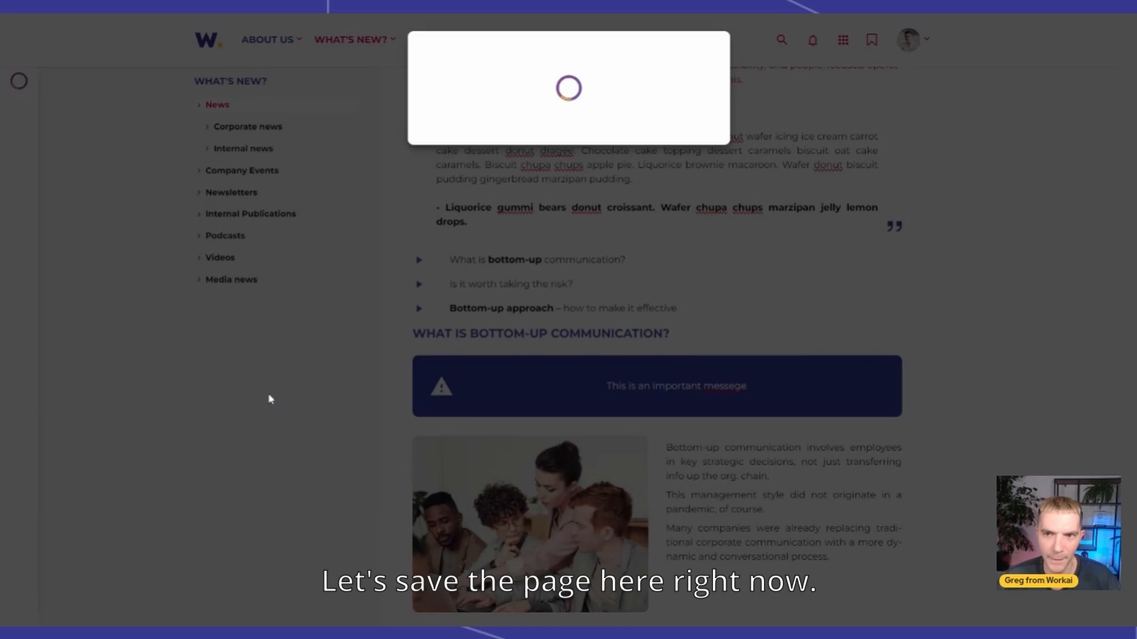
scroll(271, 403, "down", 10)
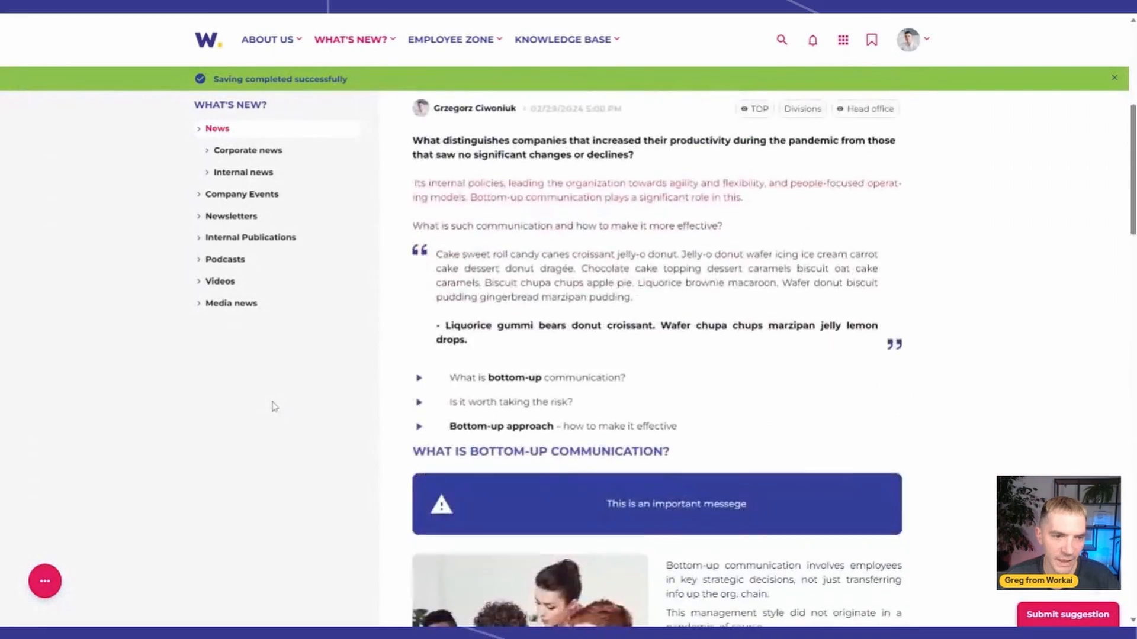
scroll(274, 406, "down", 10)
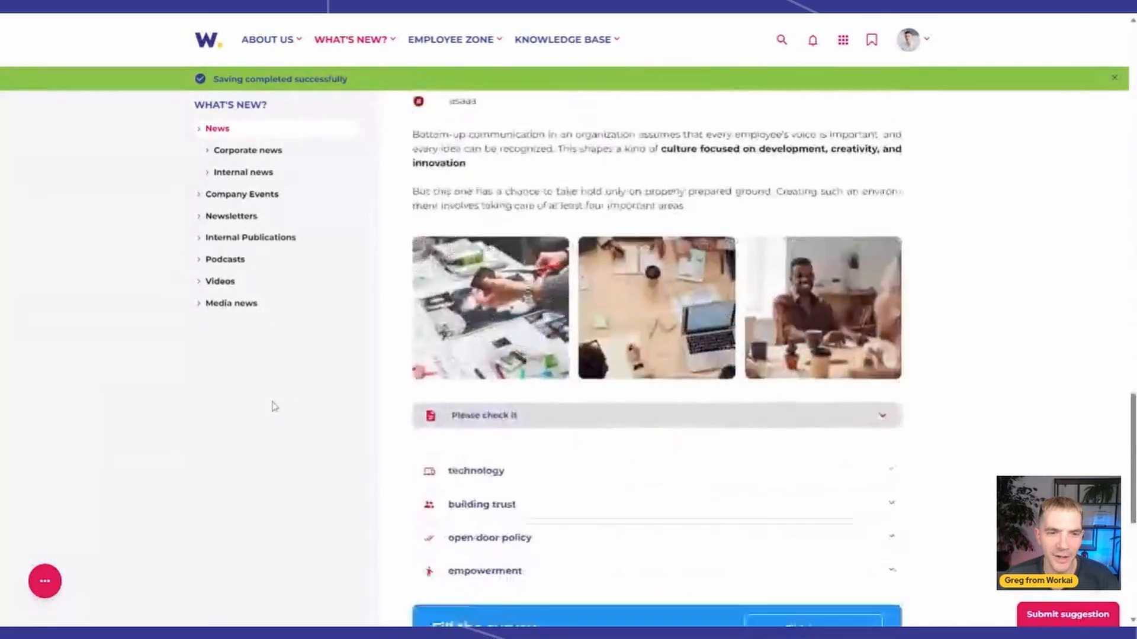
scroll(274, 406, "up", 20)
left_click(1116, 80)
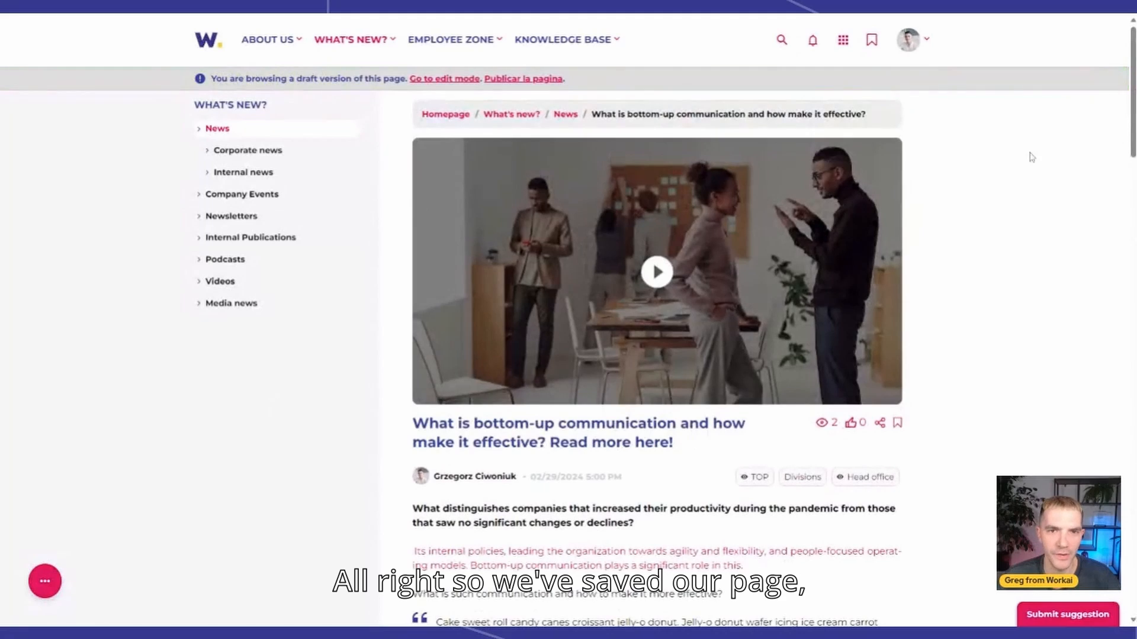
scroll(982, 330, "down", 8)
scroll(983, 333, "down", 2)
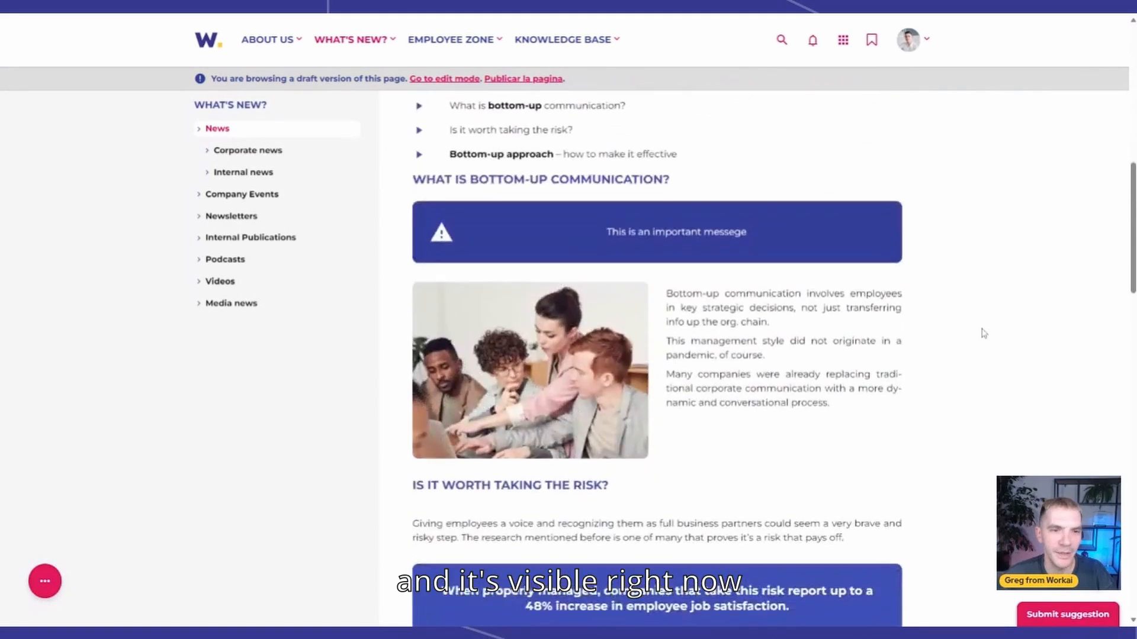
scroll(982, 330, "up", 12)
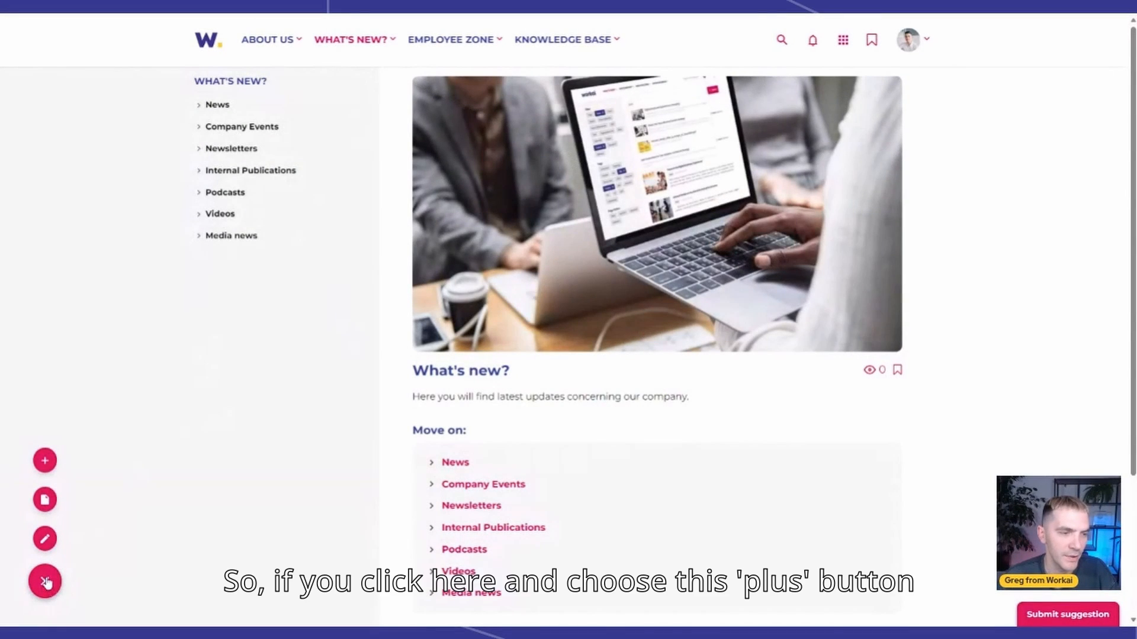
Browse the full list of content types available for a new element, and close it without creating anything
left_click(46, 583)
left_click(47, 583)
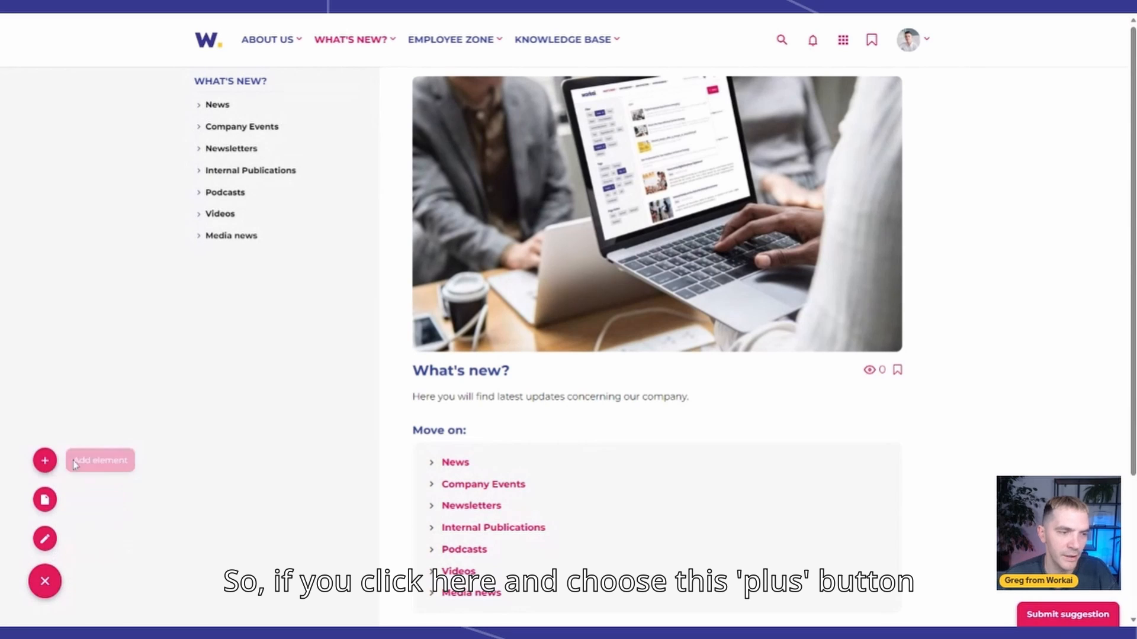
left_click(45, 461)
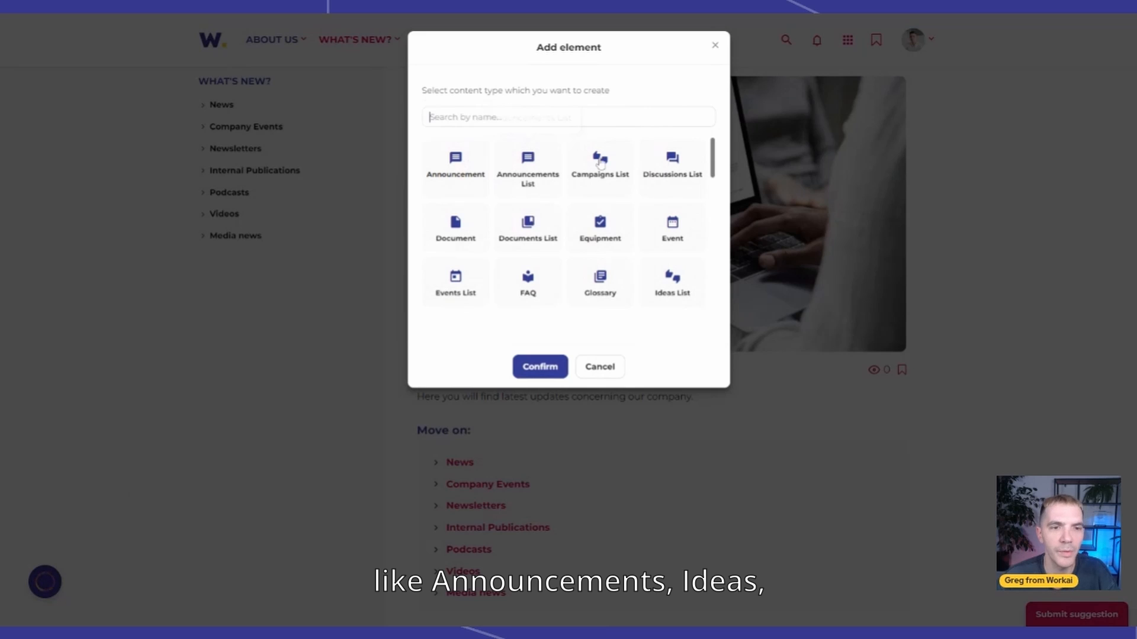
scroll(634, 190, "down", 1)
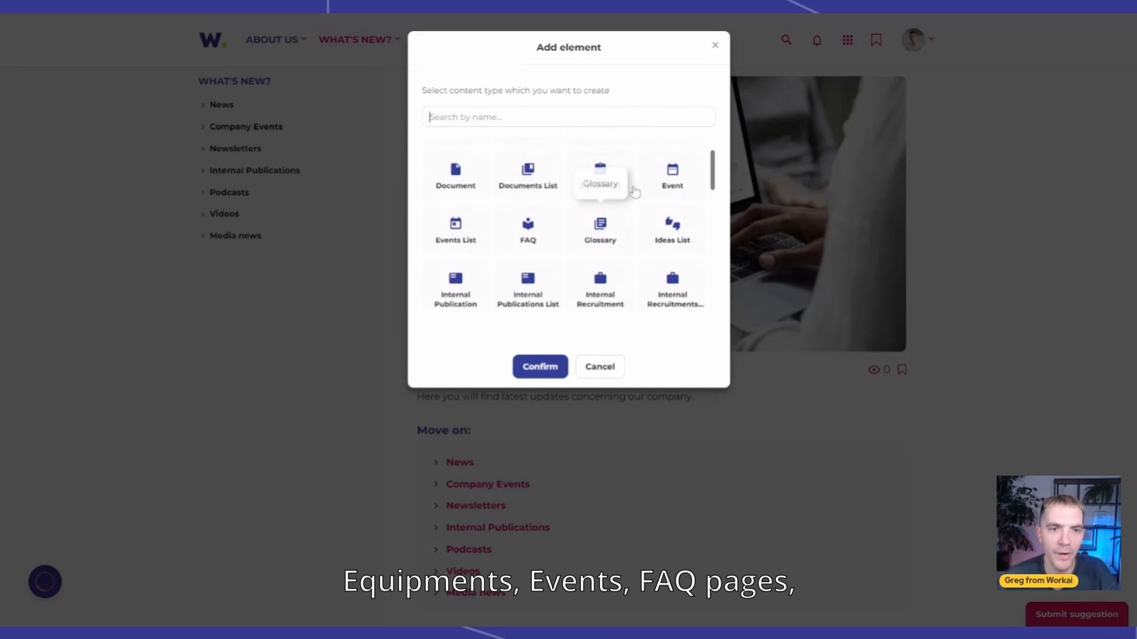
scroll(617, 202, "down", 1)
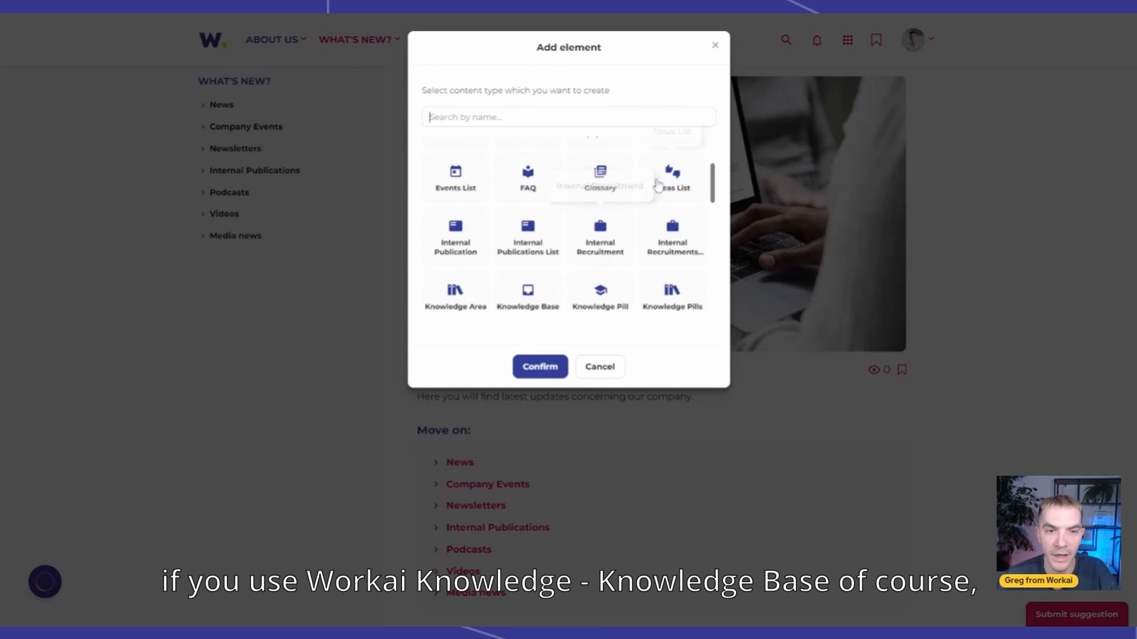
scroll(667, 177, "down", 1)
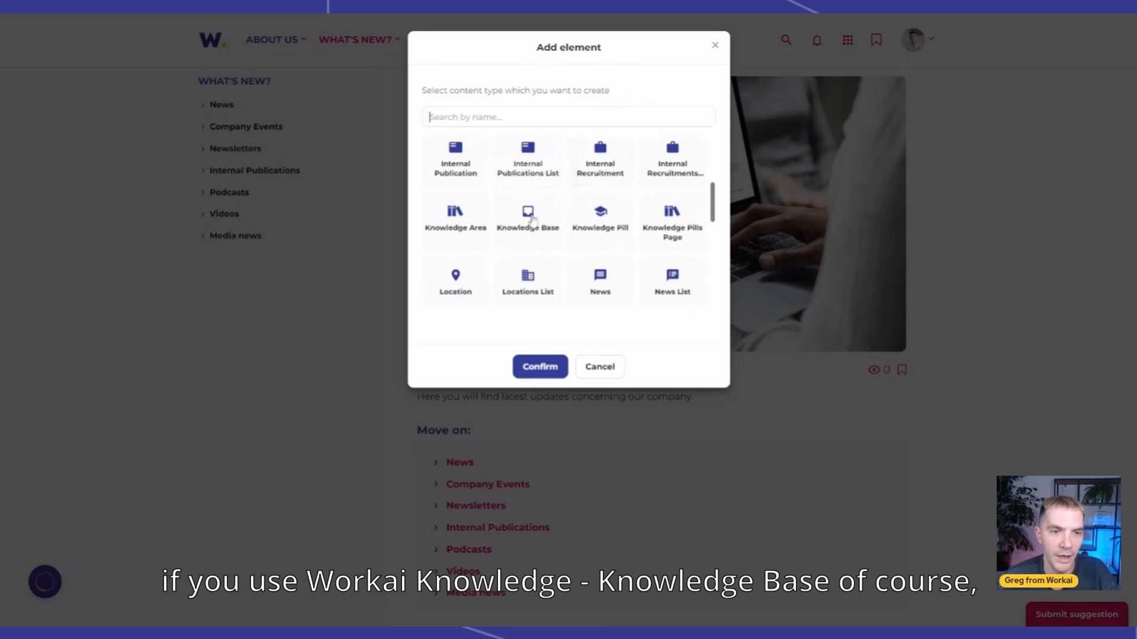
scroll(576, 233, "down", 1)
scroll(571, 241, "down", 2)
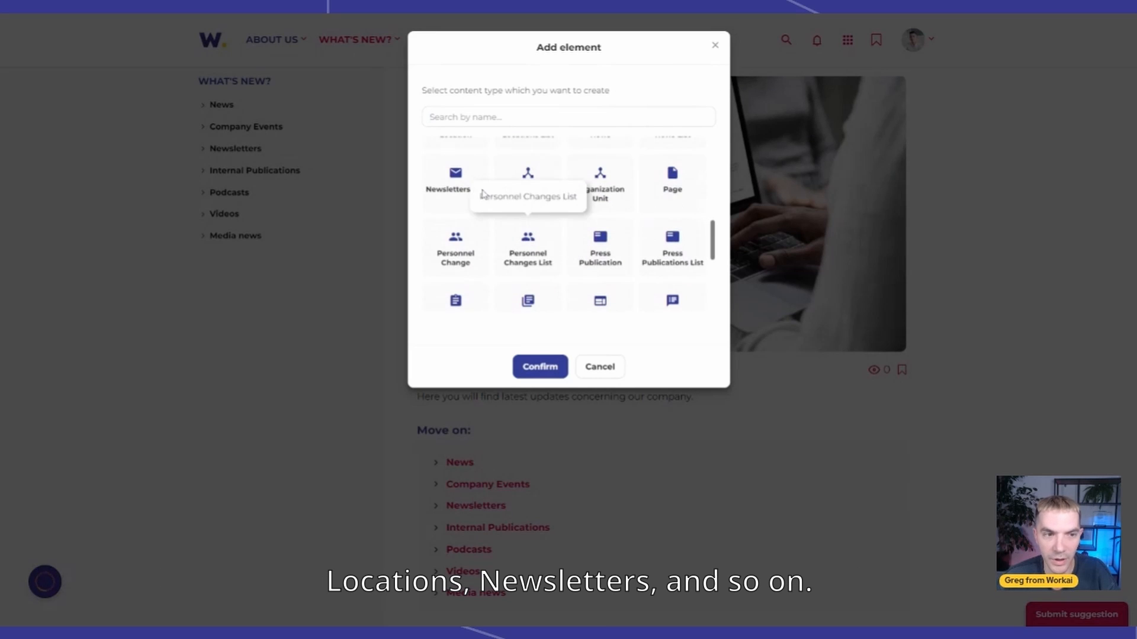
scroll(643, 235, "down", 1)
scroll(635, 245, "down", 2)
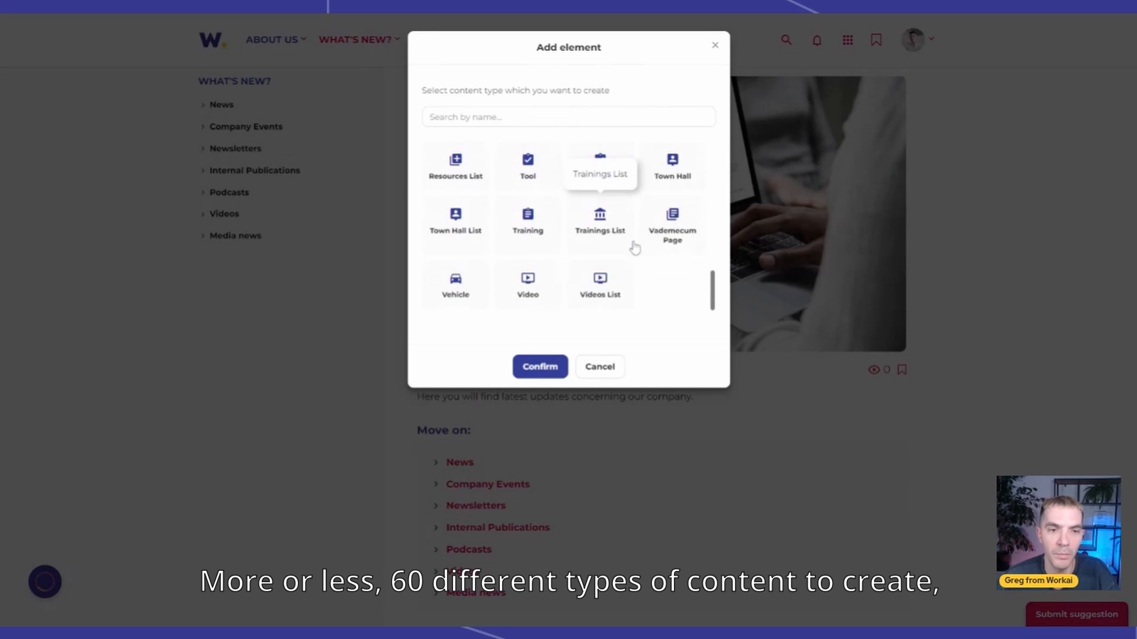
scroll(644, 279, "up", 10)
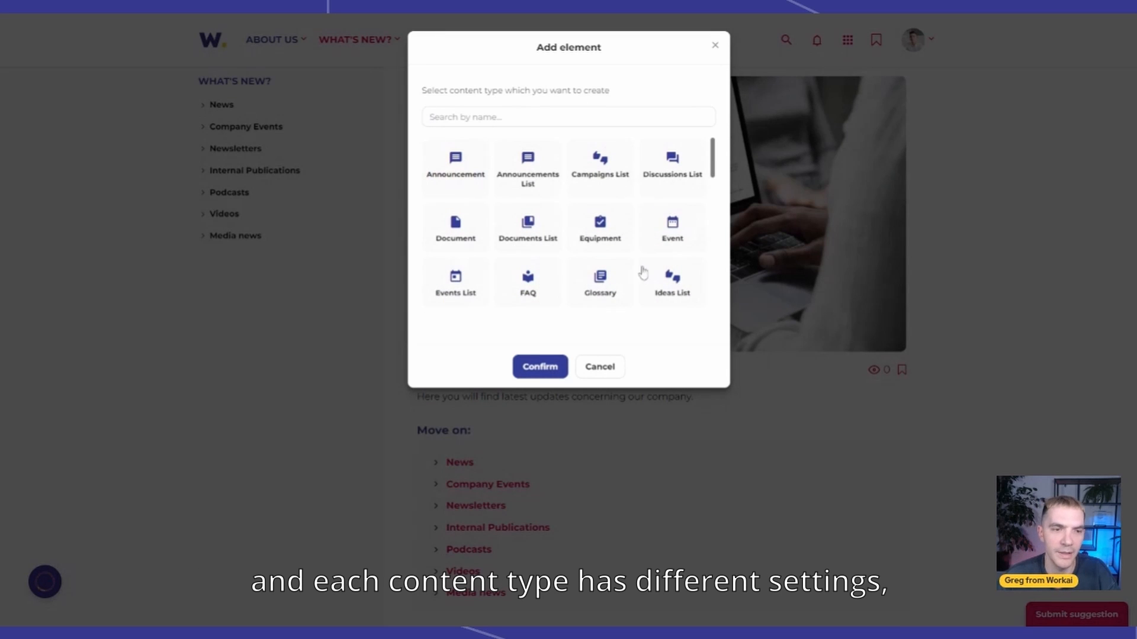
left_click(596, 368)
Open the February 14 event "Unleashing the Potential: Exploring Investment Opportunities" from the Company Events calendar
mouse_move(363, 49)
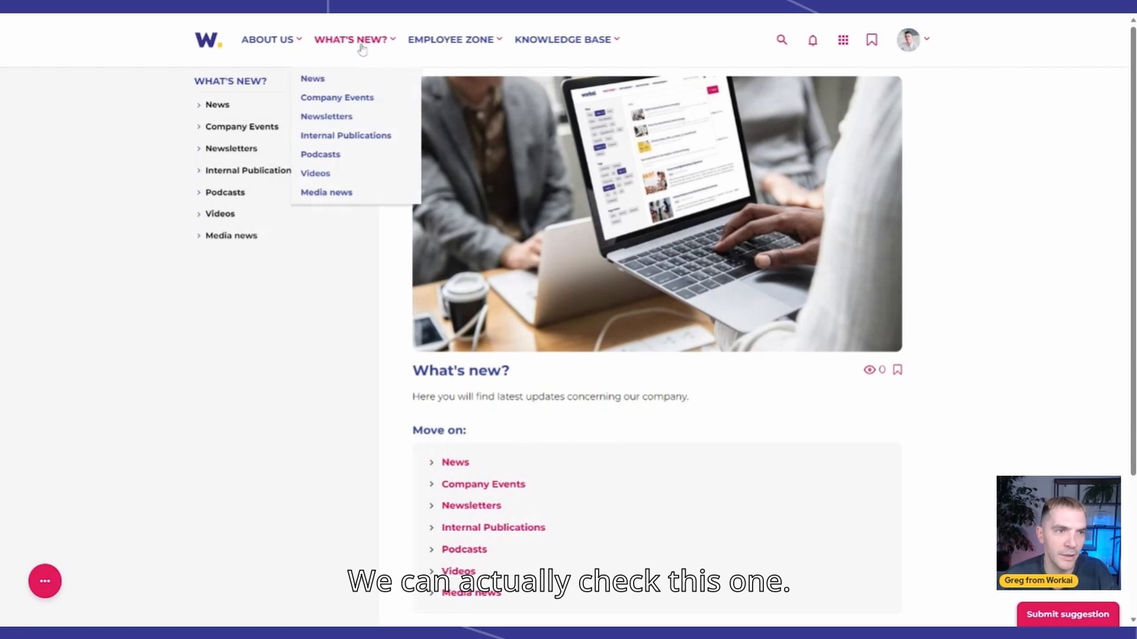
left_click(337, 98)
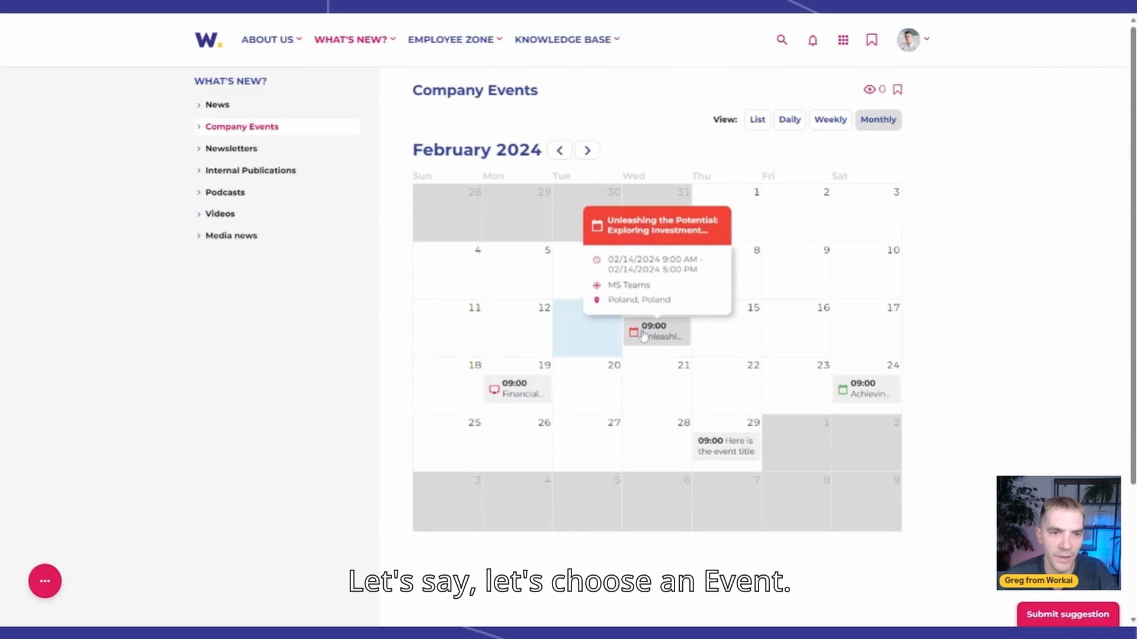
left_click(656, 331)
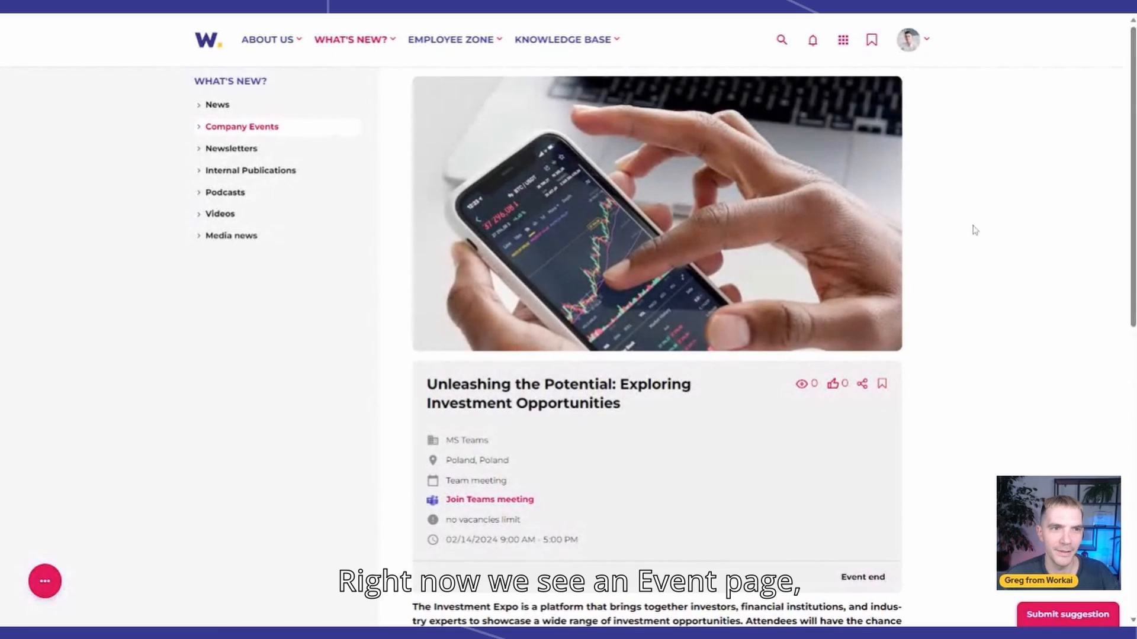
Examine the event page's details, such as location, Teams meeting link, date and registration status, plus its description and comments section
scroll(970, 254, "down", 3)
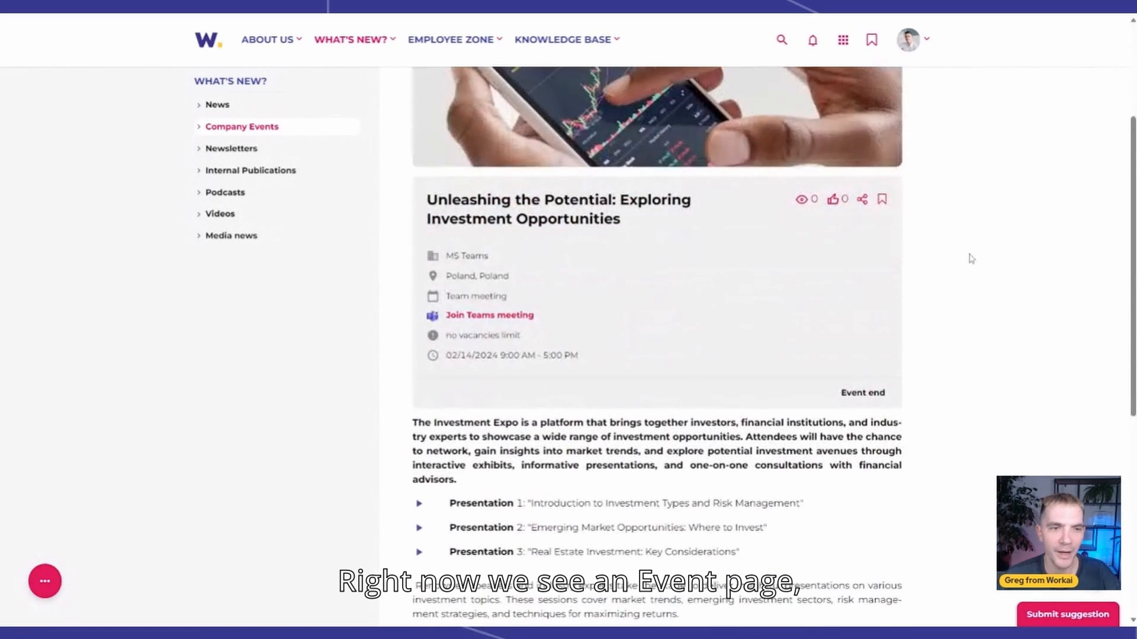
scroll(970, 254, "up", 3)
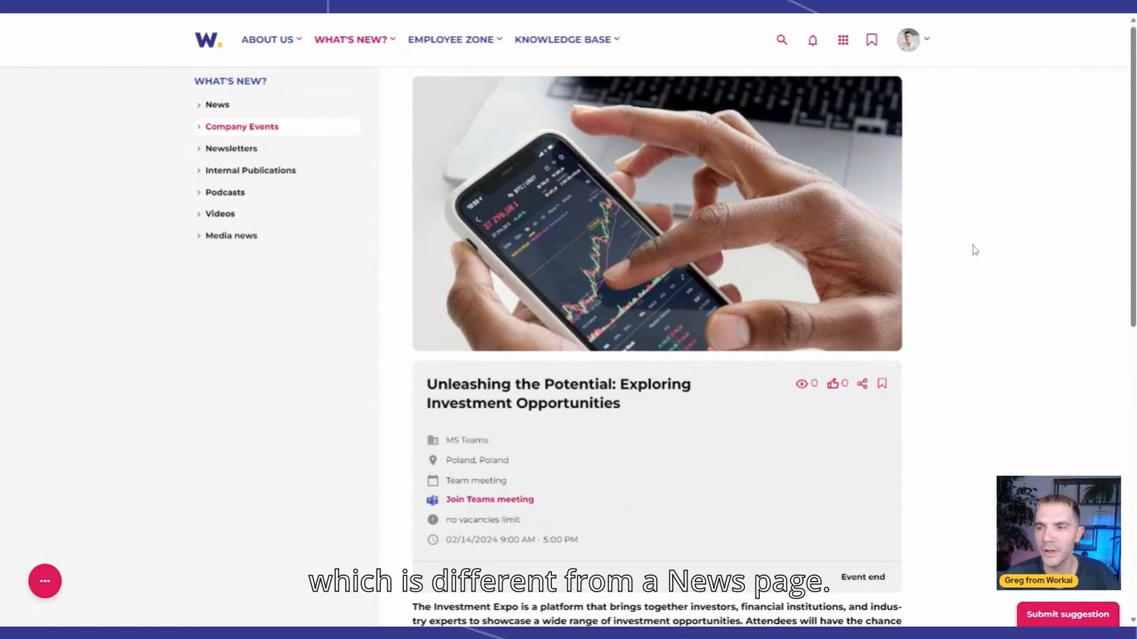
scroll(447, 251, "down", 3)
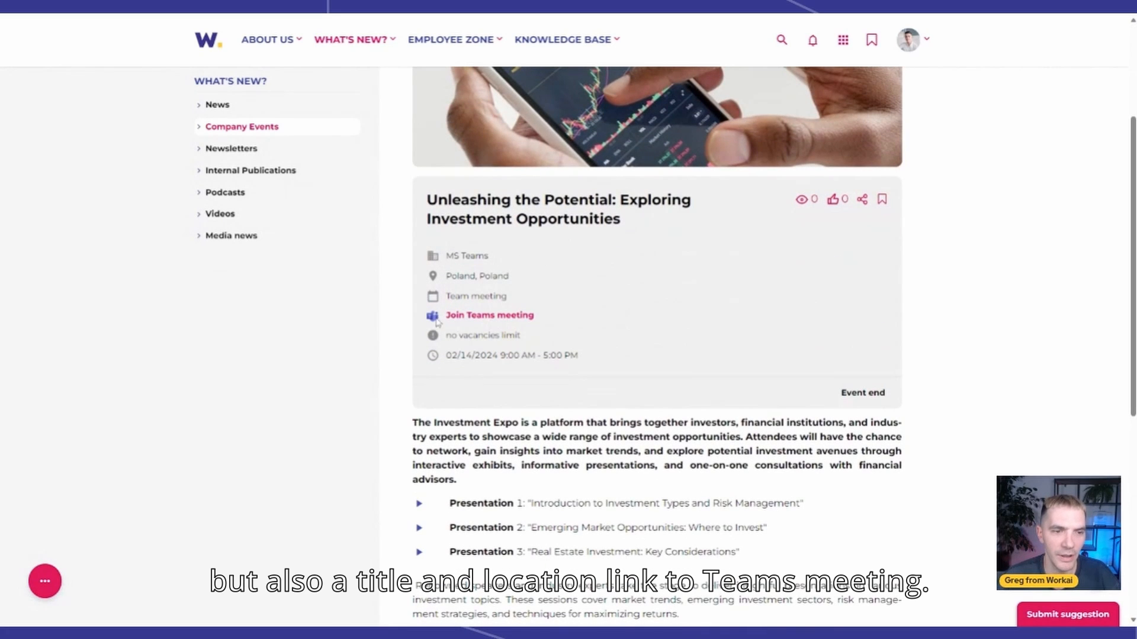
scroll(599, 272, "down", 3)
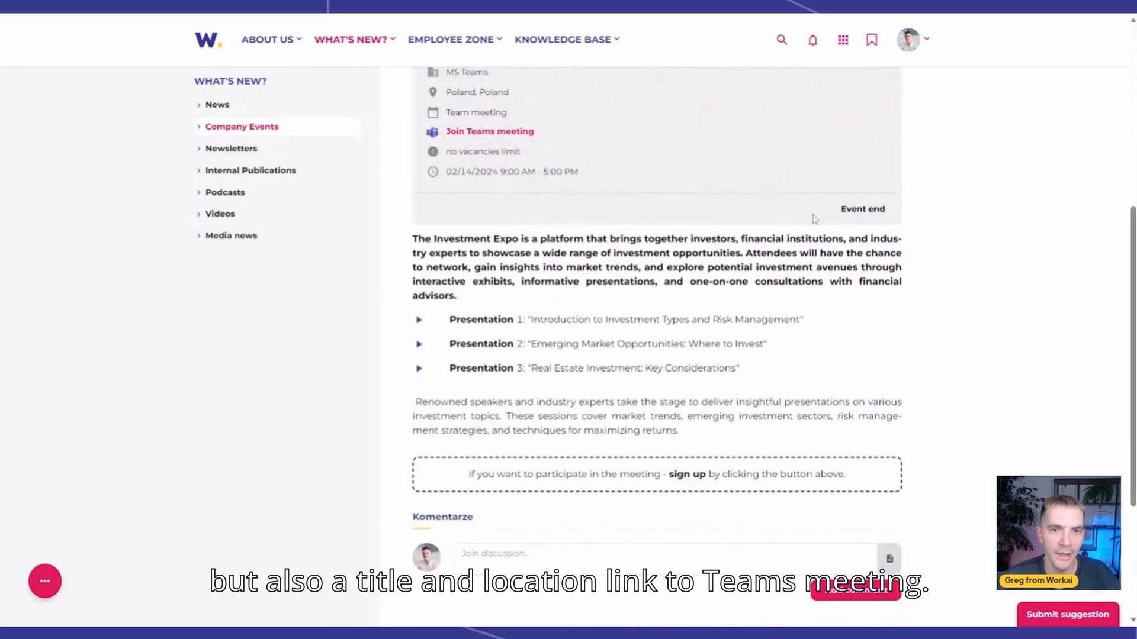
scroll(630, 219, "up", 1)
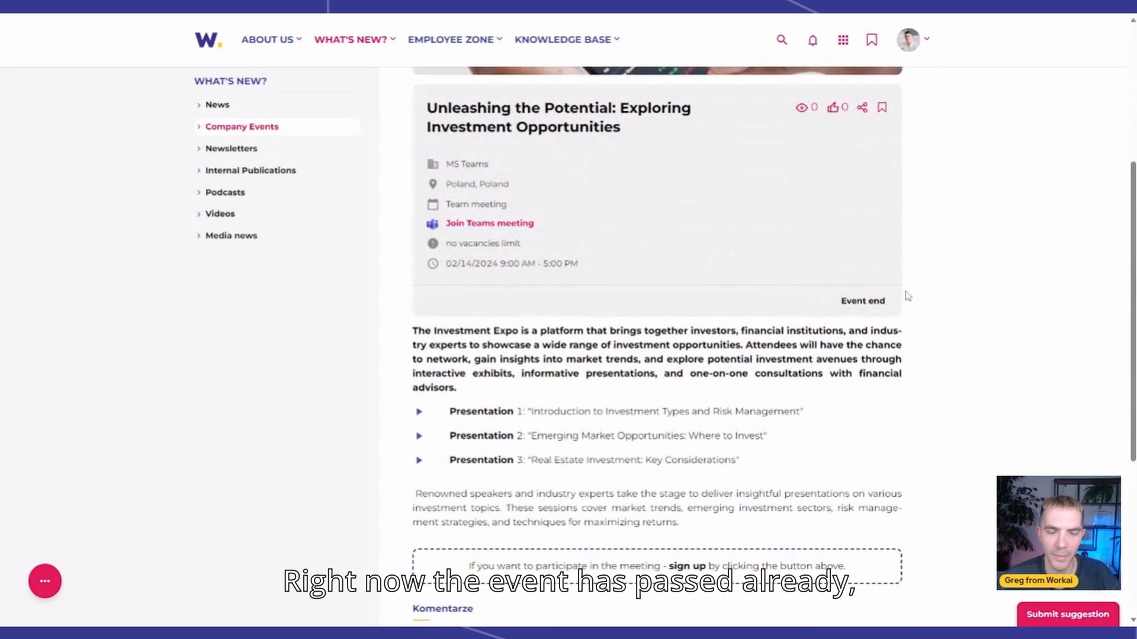
scroll(907, 296, "down", 3)
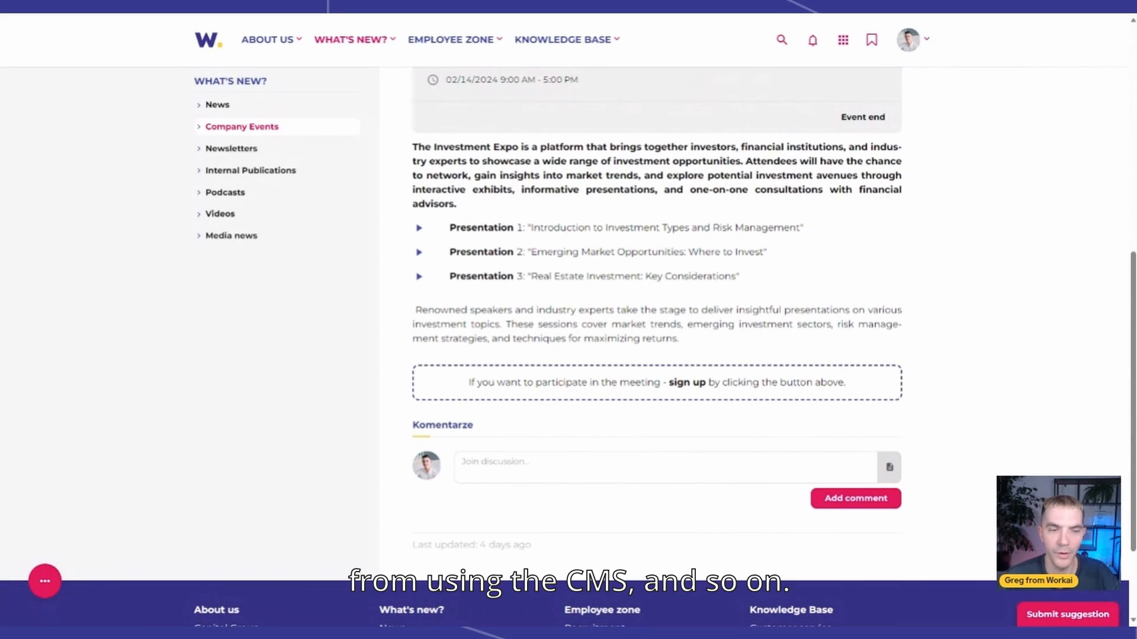
scroll(361, 213, "up", 6)
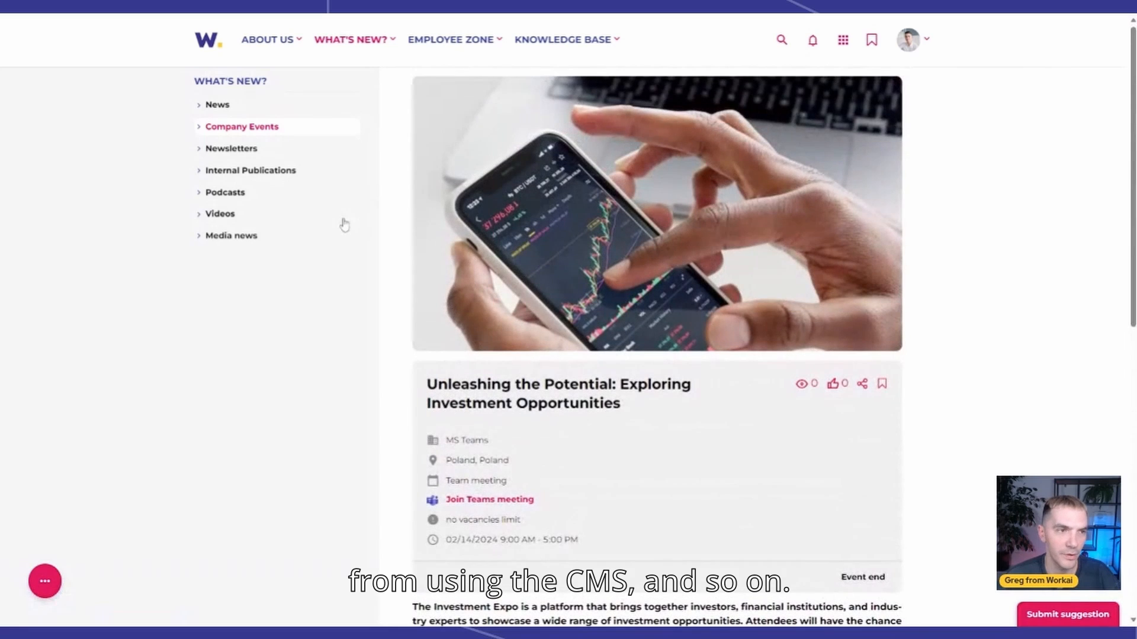
mouse_move(316, 64)
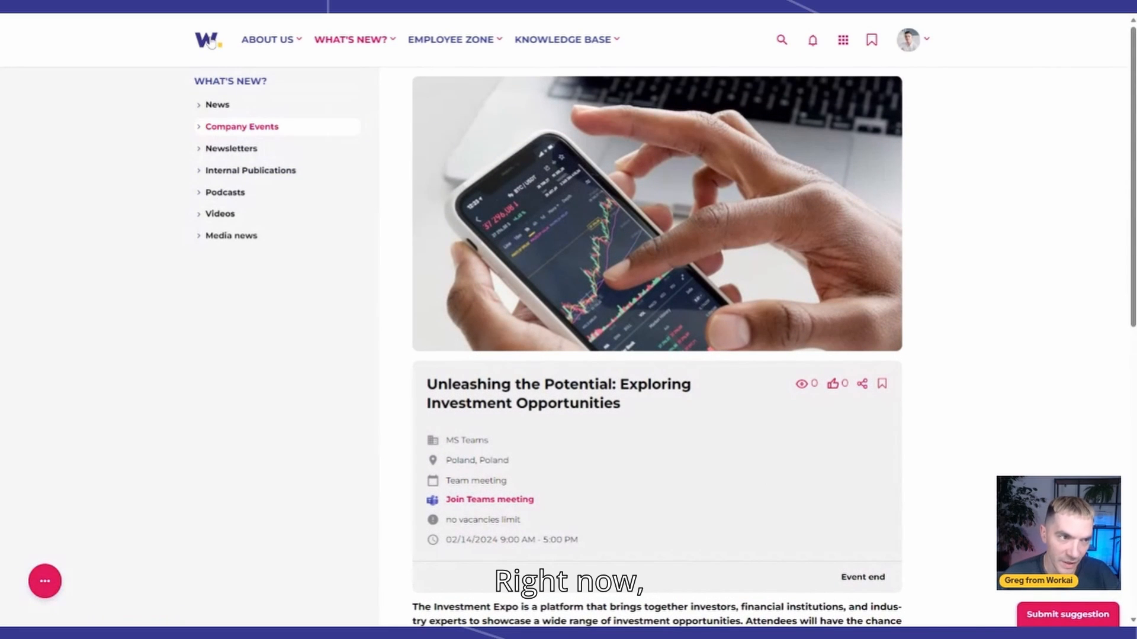